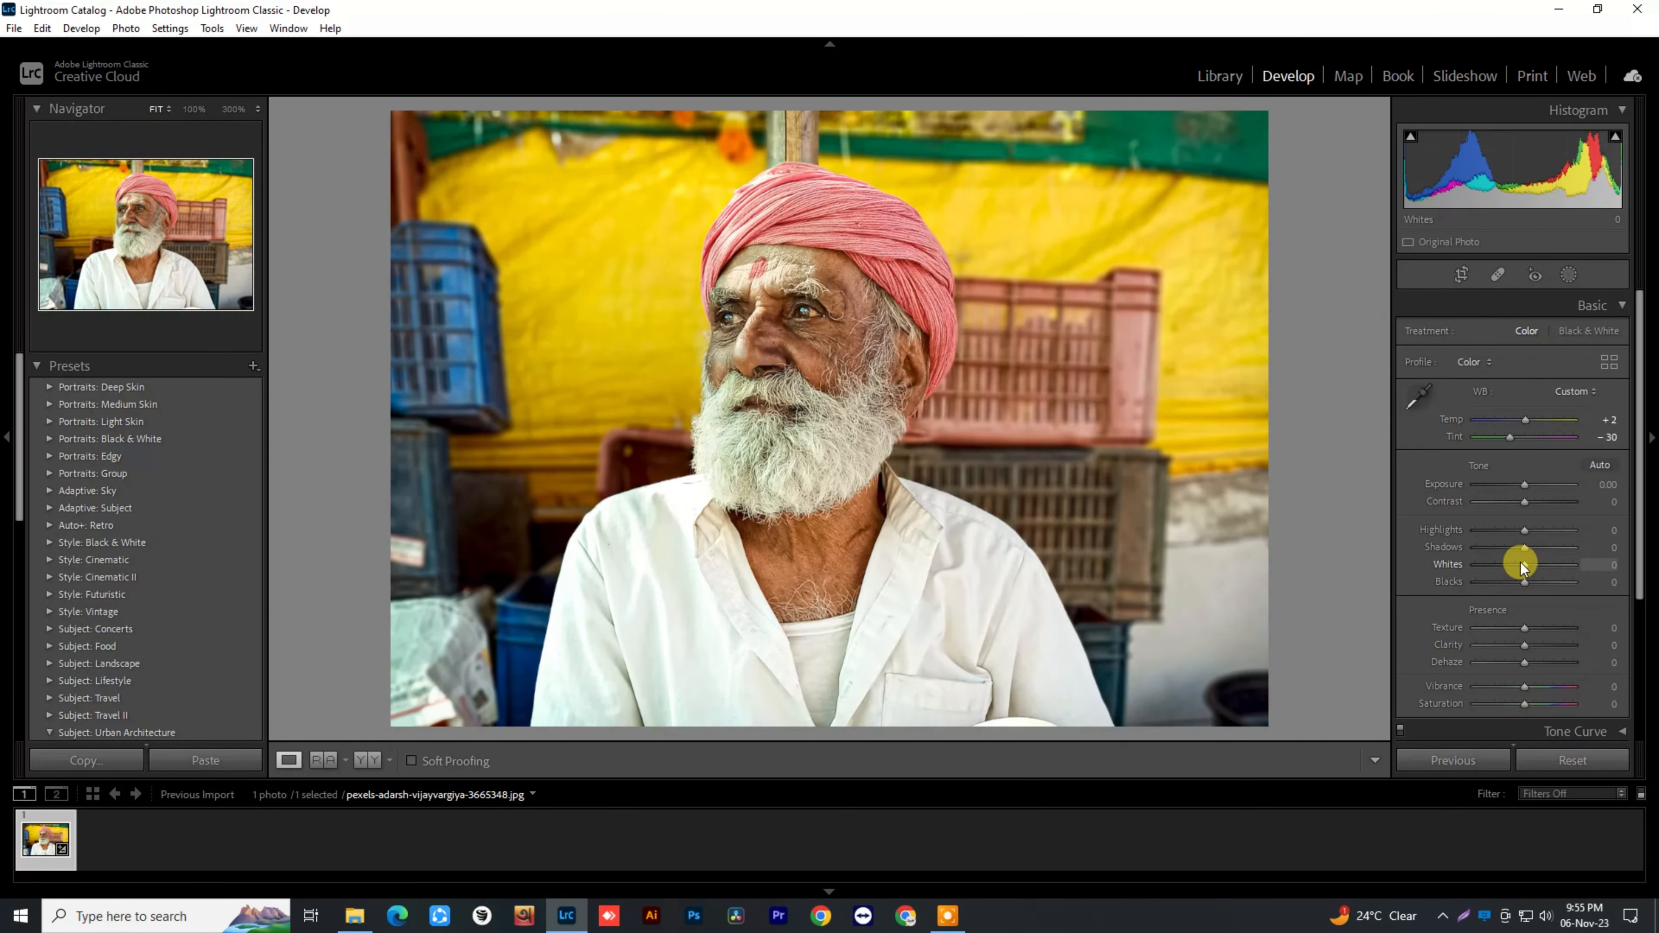
Step: Set the photo's Contrast to −37, Shadows to +37, Blacks to +35 and Texture to +23
mouse_move(1527, 548)
mouse_down()
mouse_move(1545, 544)
mouse_move(1526, 545)
mouse_up()
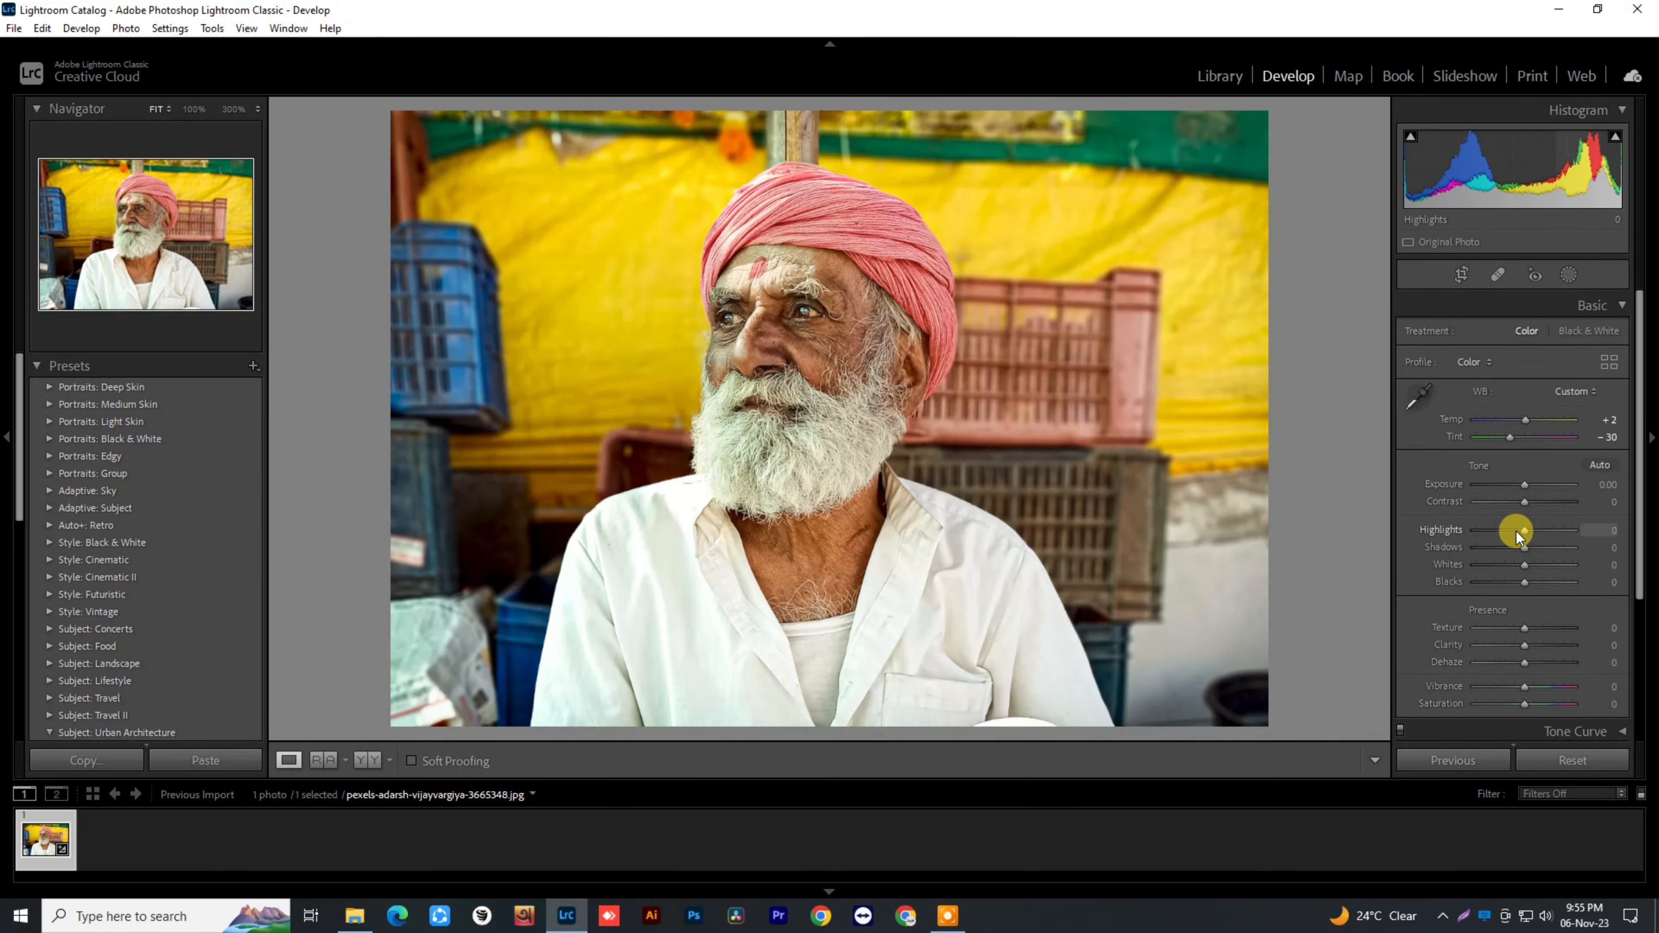
mouse_move(1525, 501)
mouse_down()
mouse_move(1509, 502)
mouse_move(1542, 505)
mouse_move(1509, 503)
mouse_up()
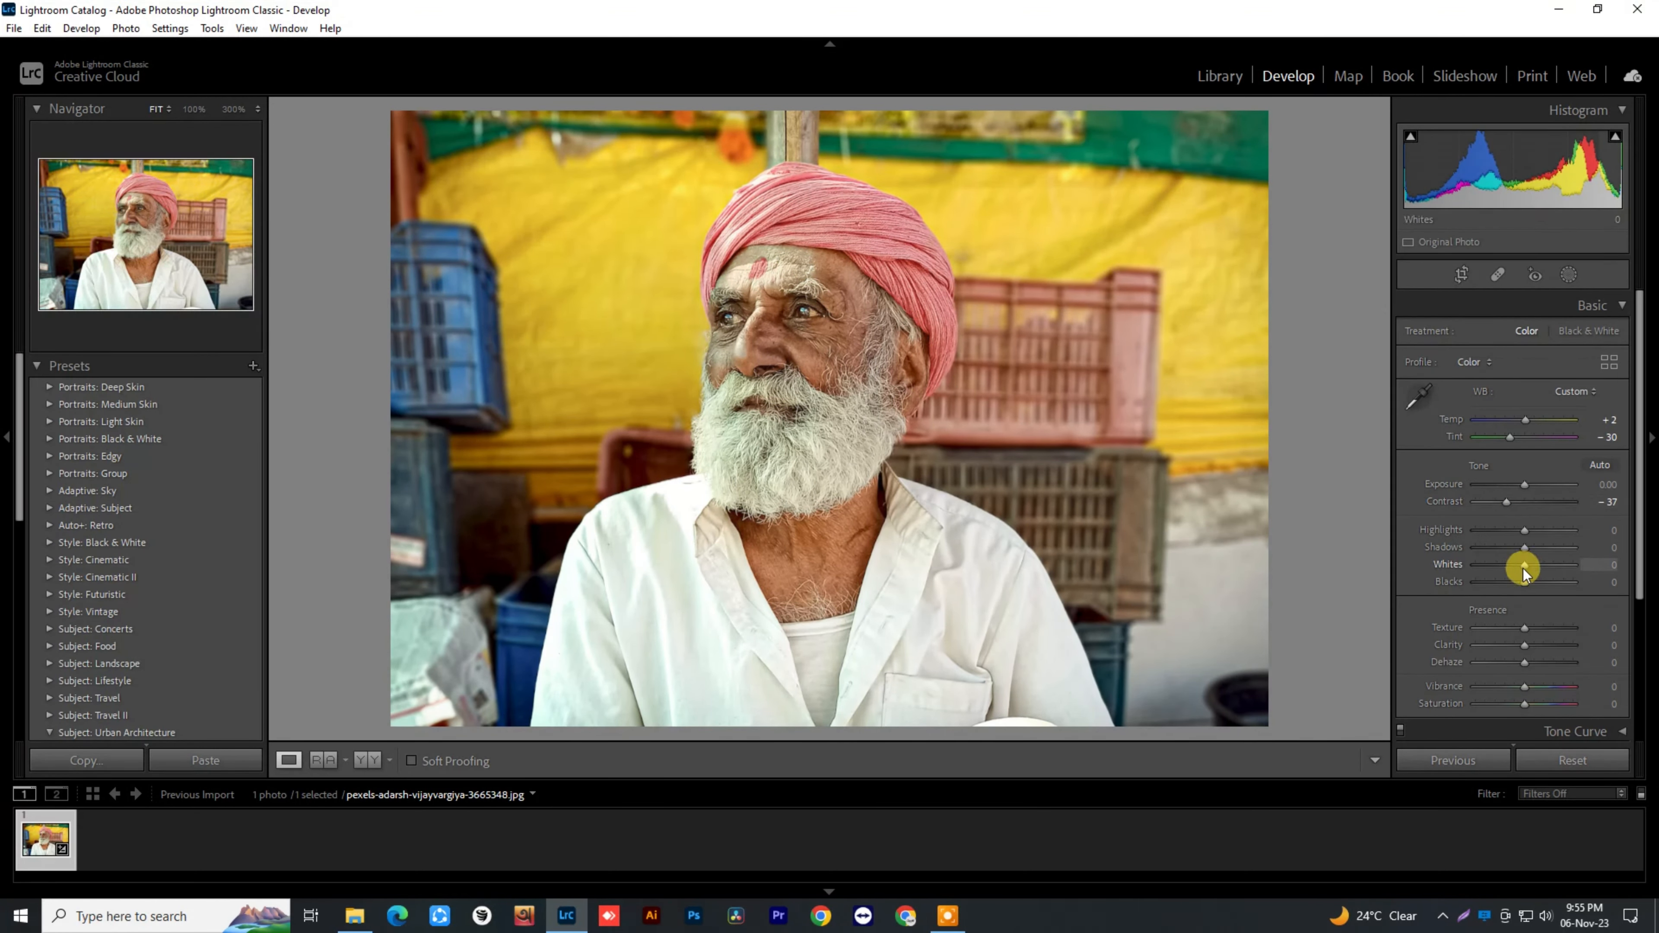
scroll(1523, 568, down, 1)
mouse_move(1517, 537)
mouse_down()
mouse_move(1553, 535)
mouse_move(1503, 534)
mouse_move(1539, 534)
mouse_move(1542, 498)
mouse_move(1537, 532)
mouse_up()
scroll(1526, 562, down, 1)
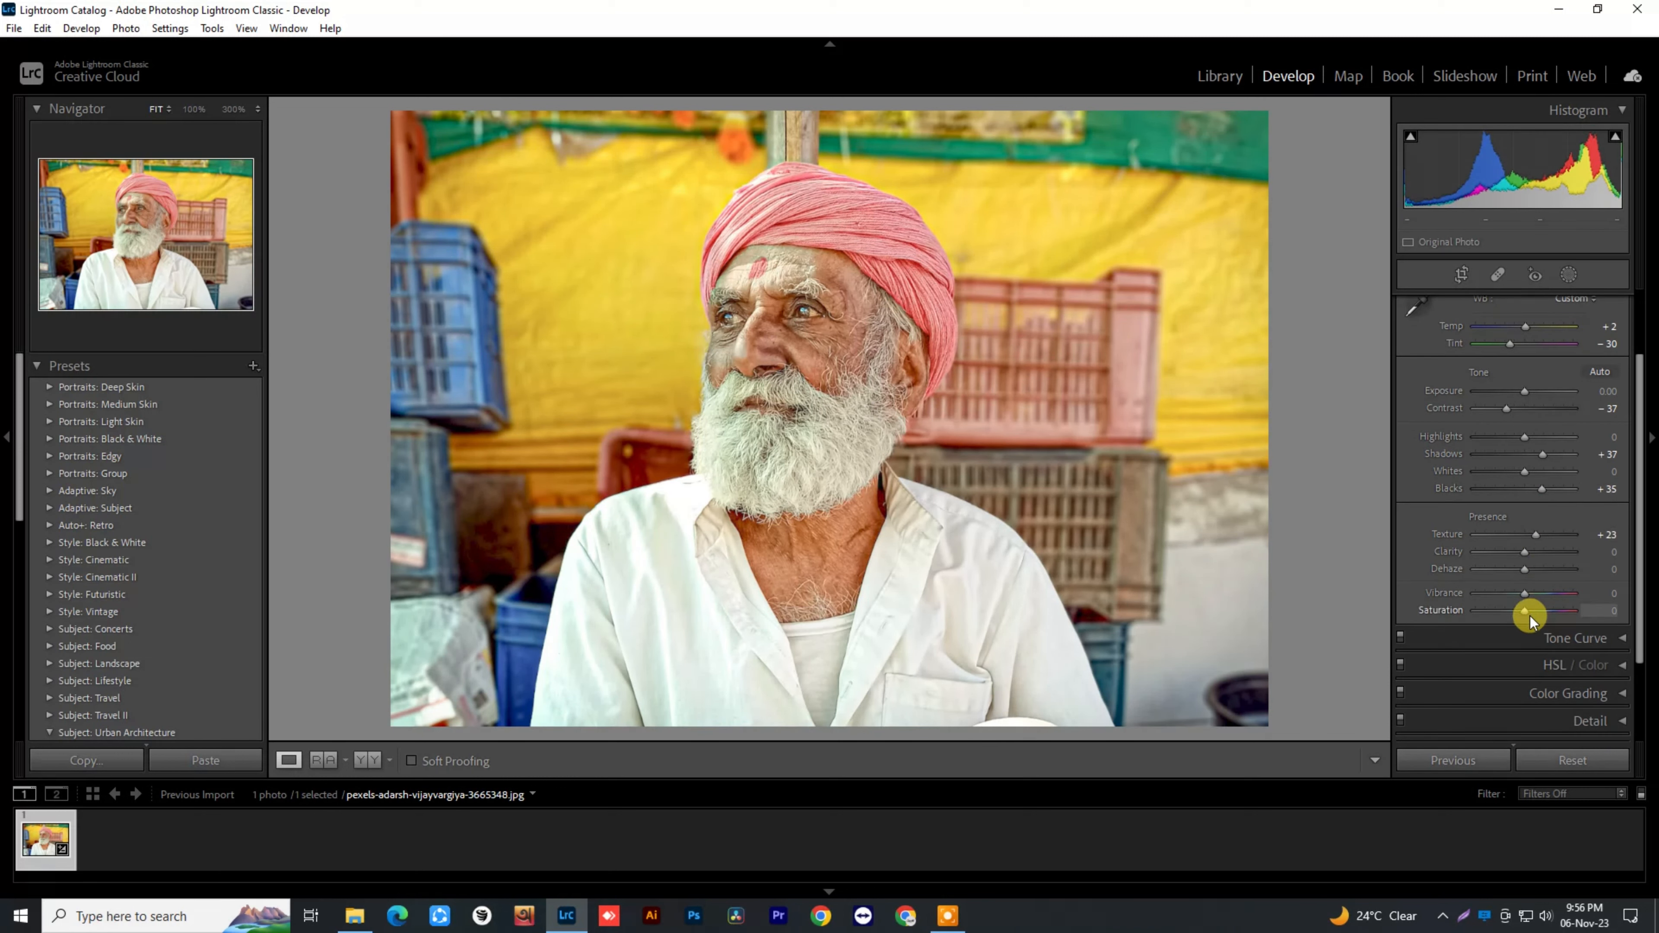
Step: Warm the white balance by setting Temp to +4, and finish the basic adjustments
scroll(1516, 588, up, 2)
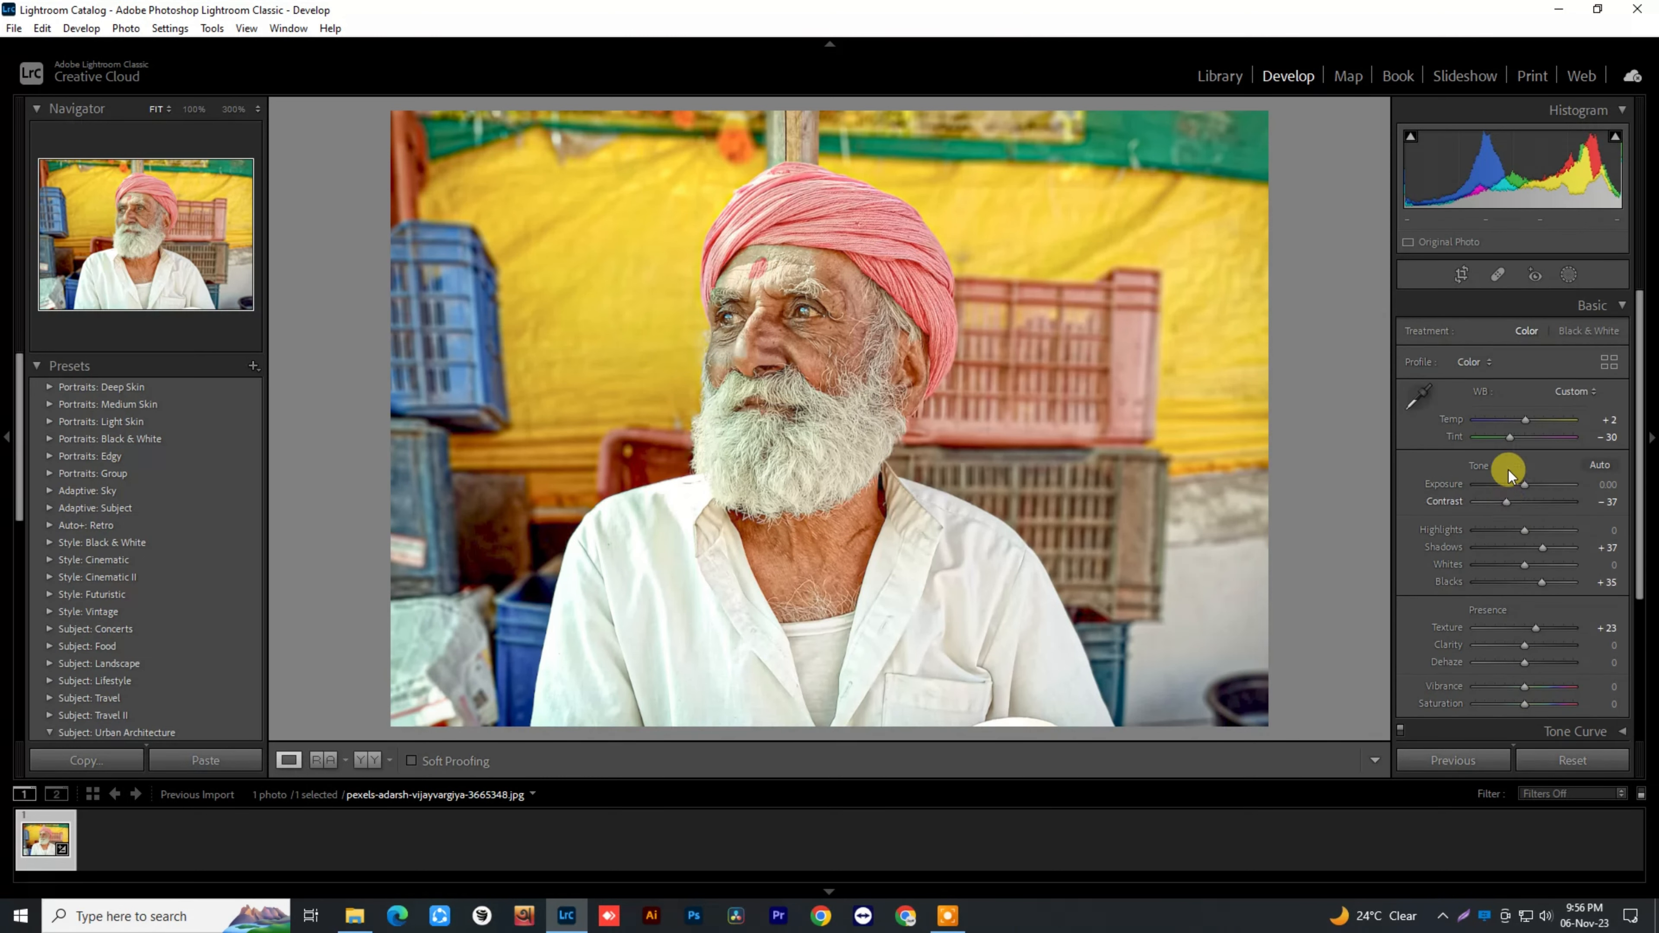
drag(1525, 420, 1527, 423)
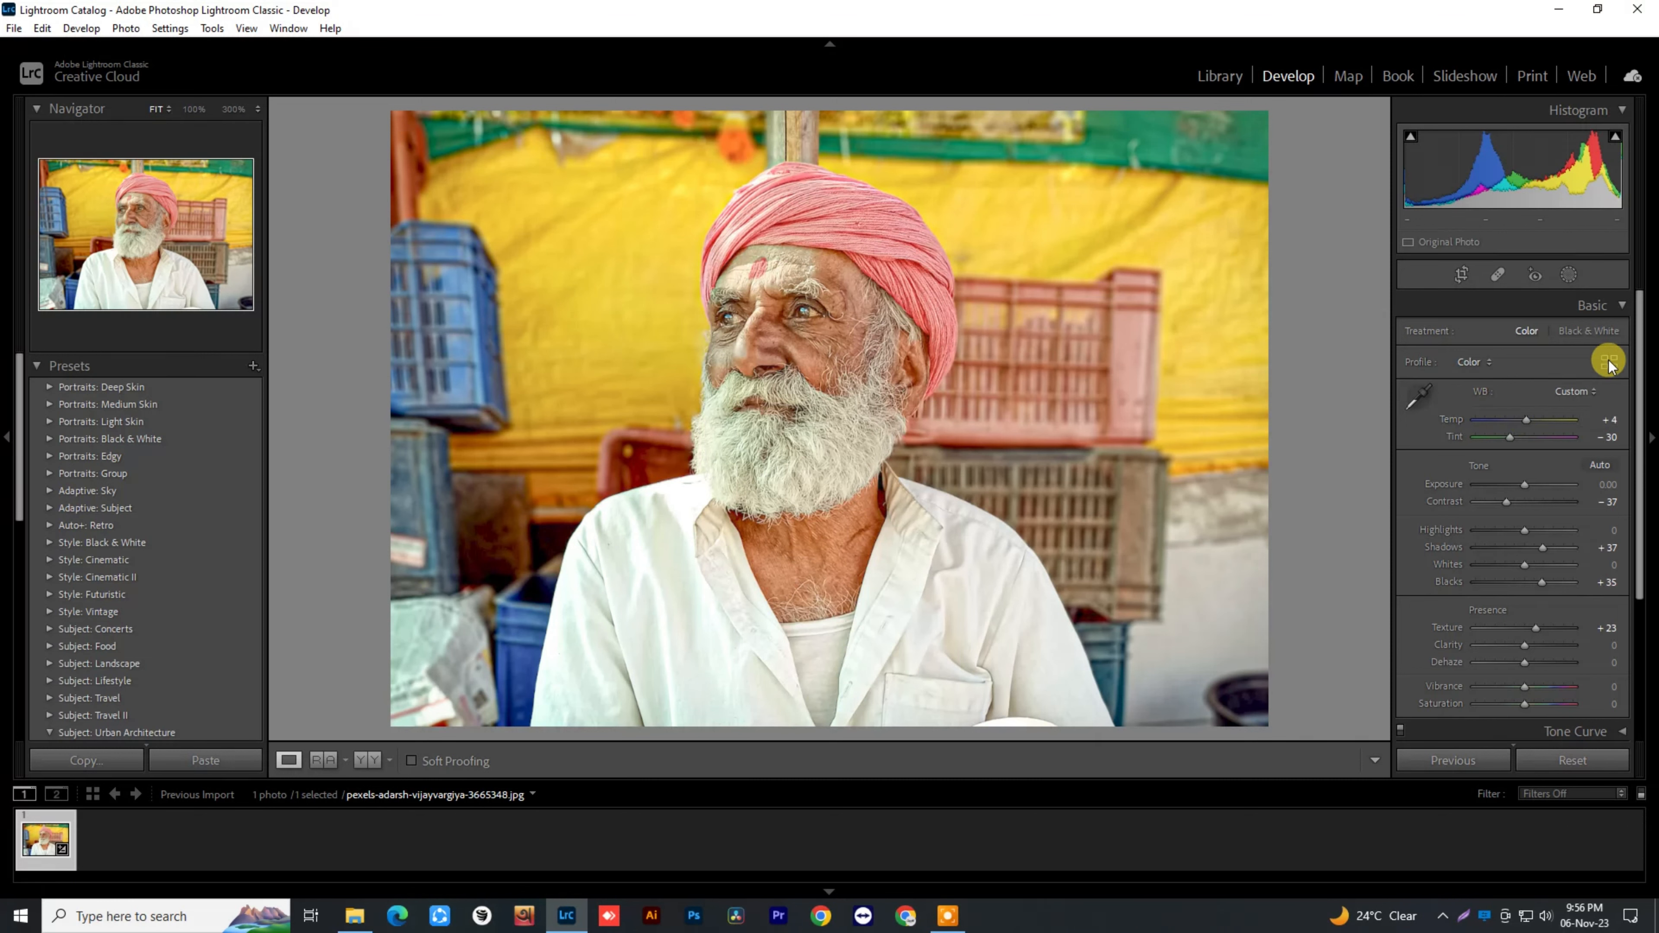
click(1618, 305)
Step: Shape the RGB tone curve with black output 26, white output 238 and points at about 79/54 and 204/176
click(1622, 335)
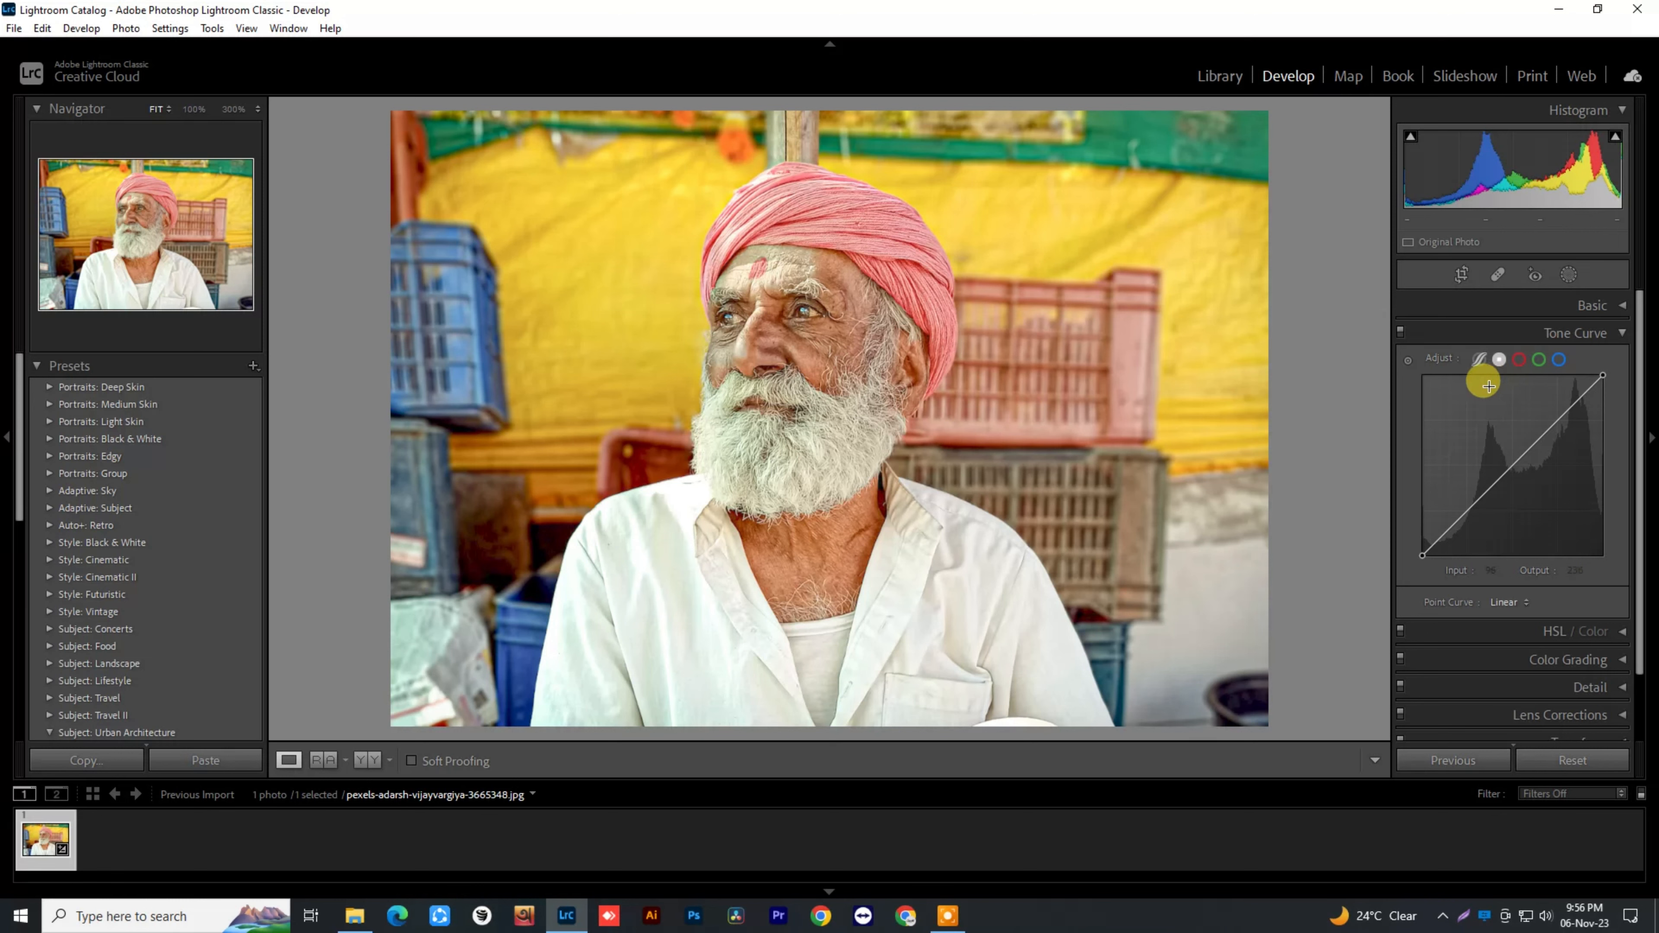
drag(1424, 548, 1411, 540)
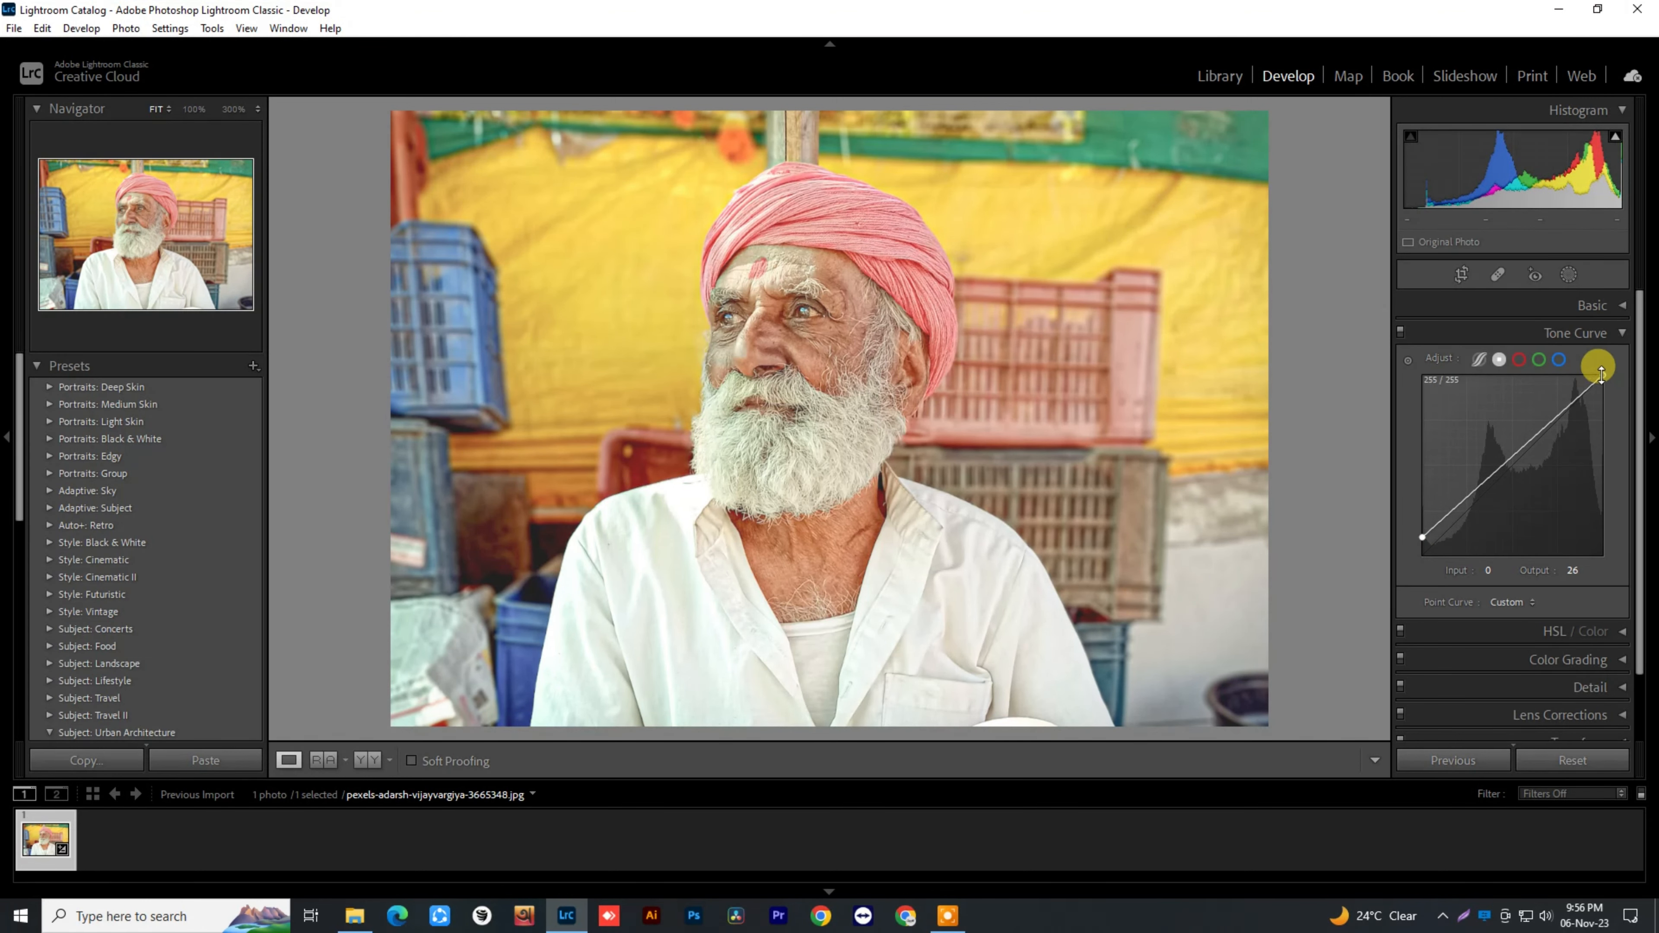
drag(1602, 374, 1609, 387)
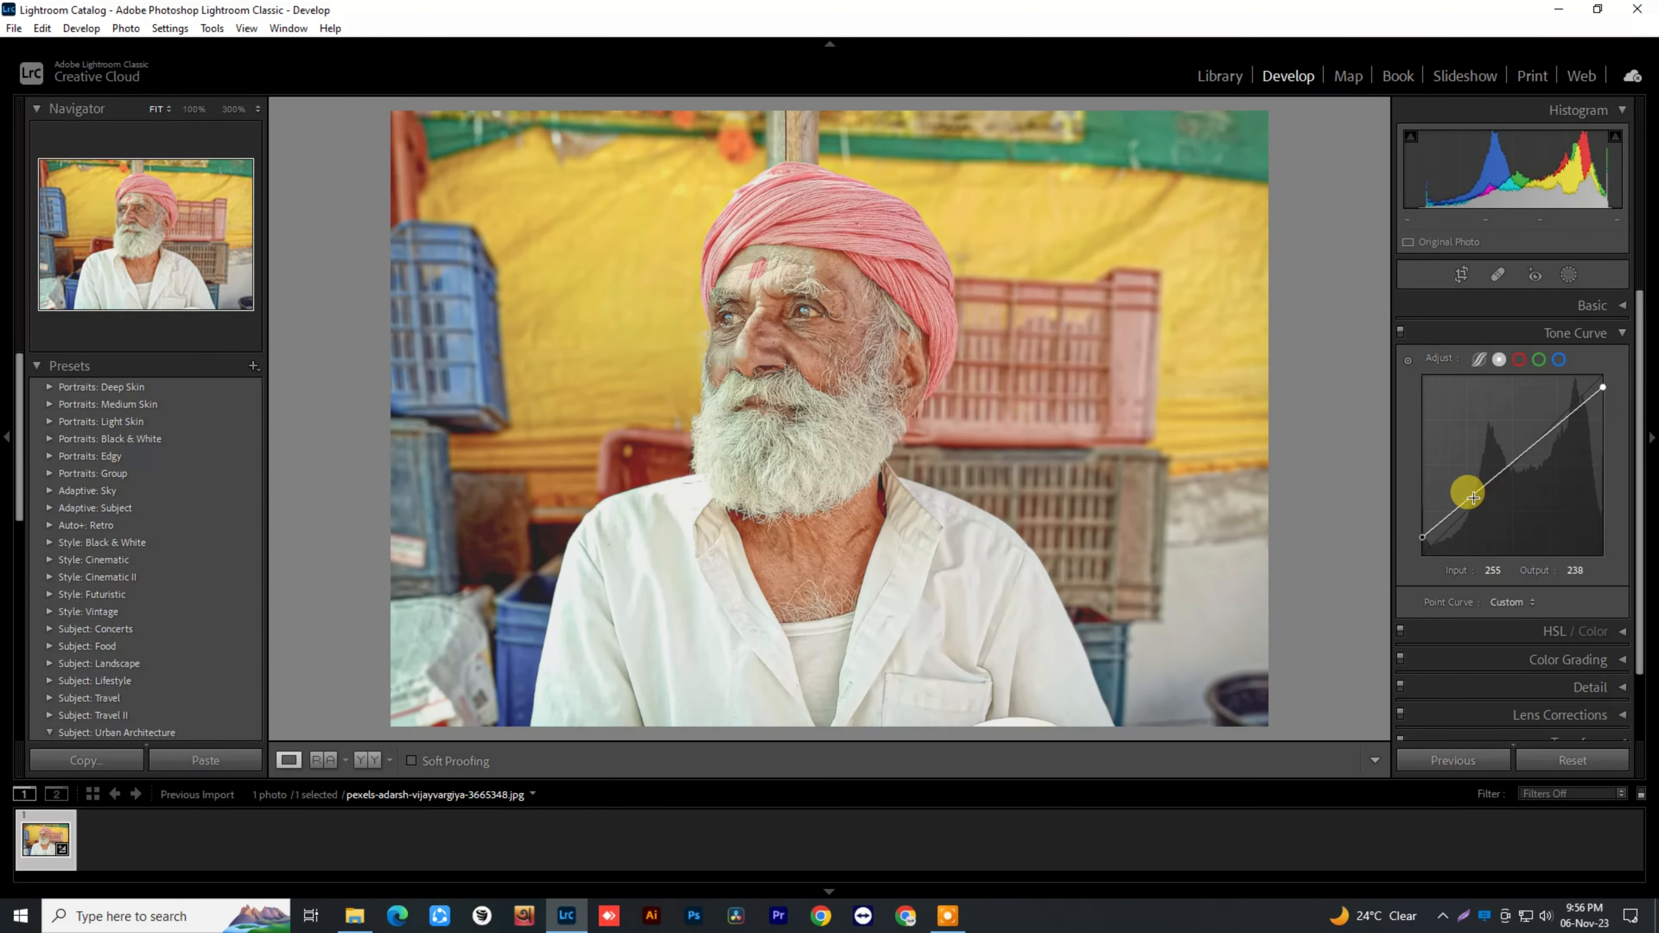
drag(1463, 501, 1479, 519)
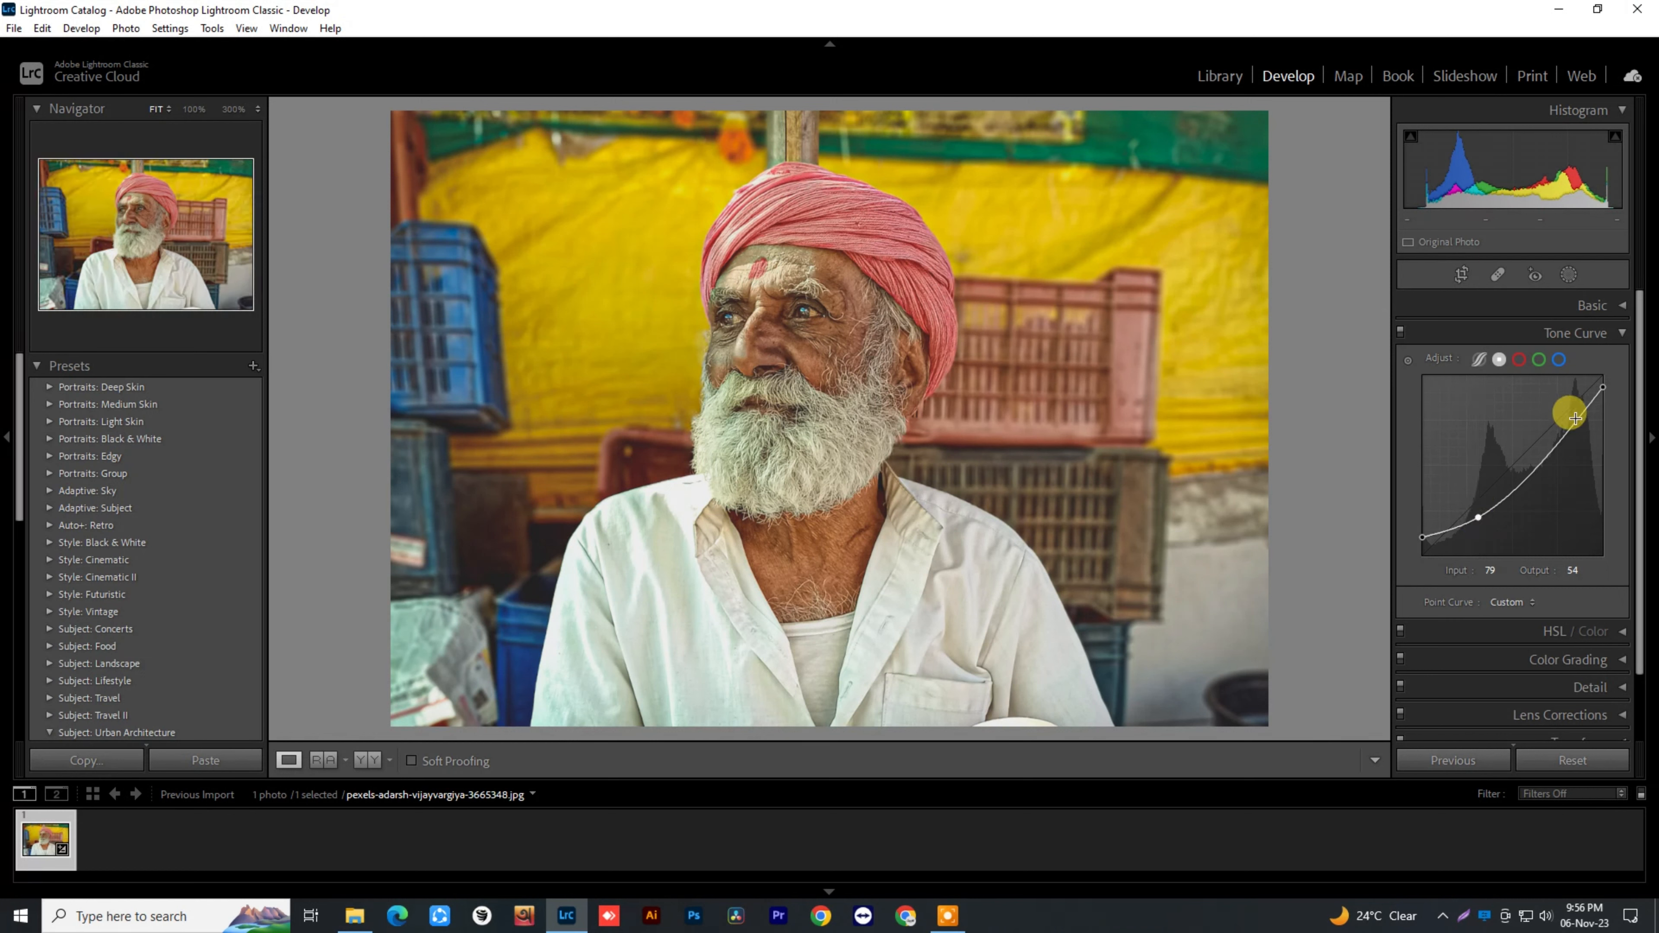
drag(1561, 428, 1568, 432)
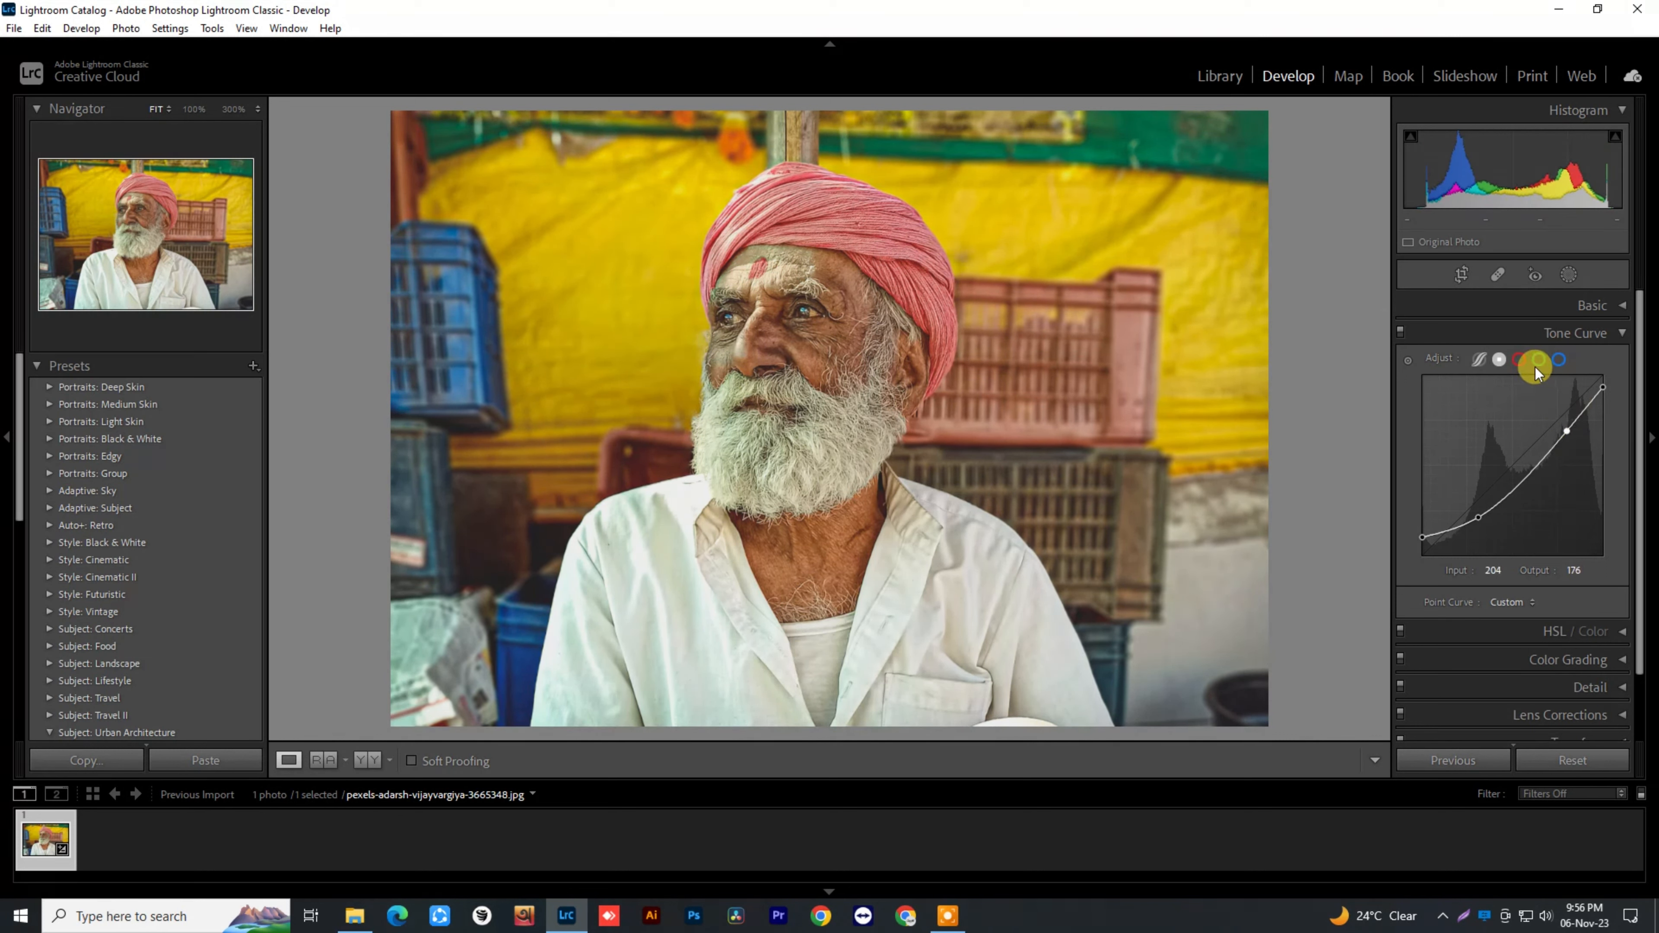
Step: Lower the red channel curve's white point to output 232 and add an upper-midtone point at about 177/164
click(1523, 359)
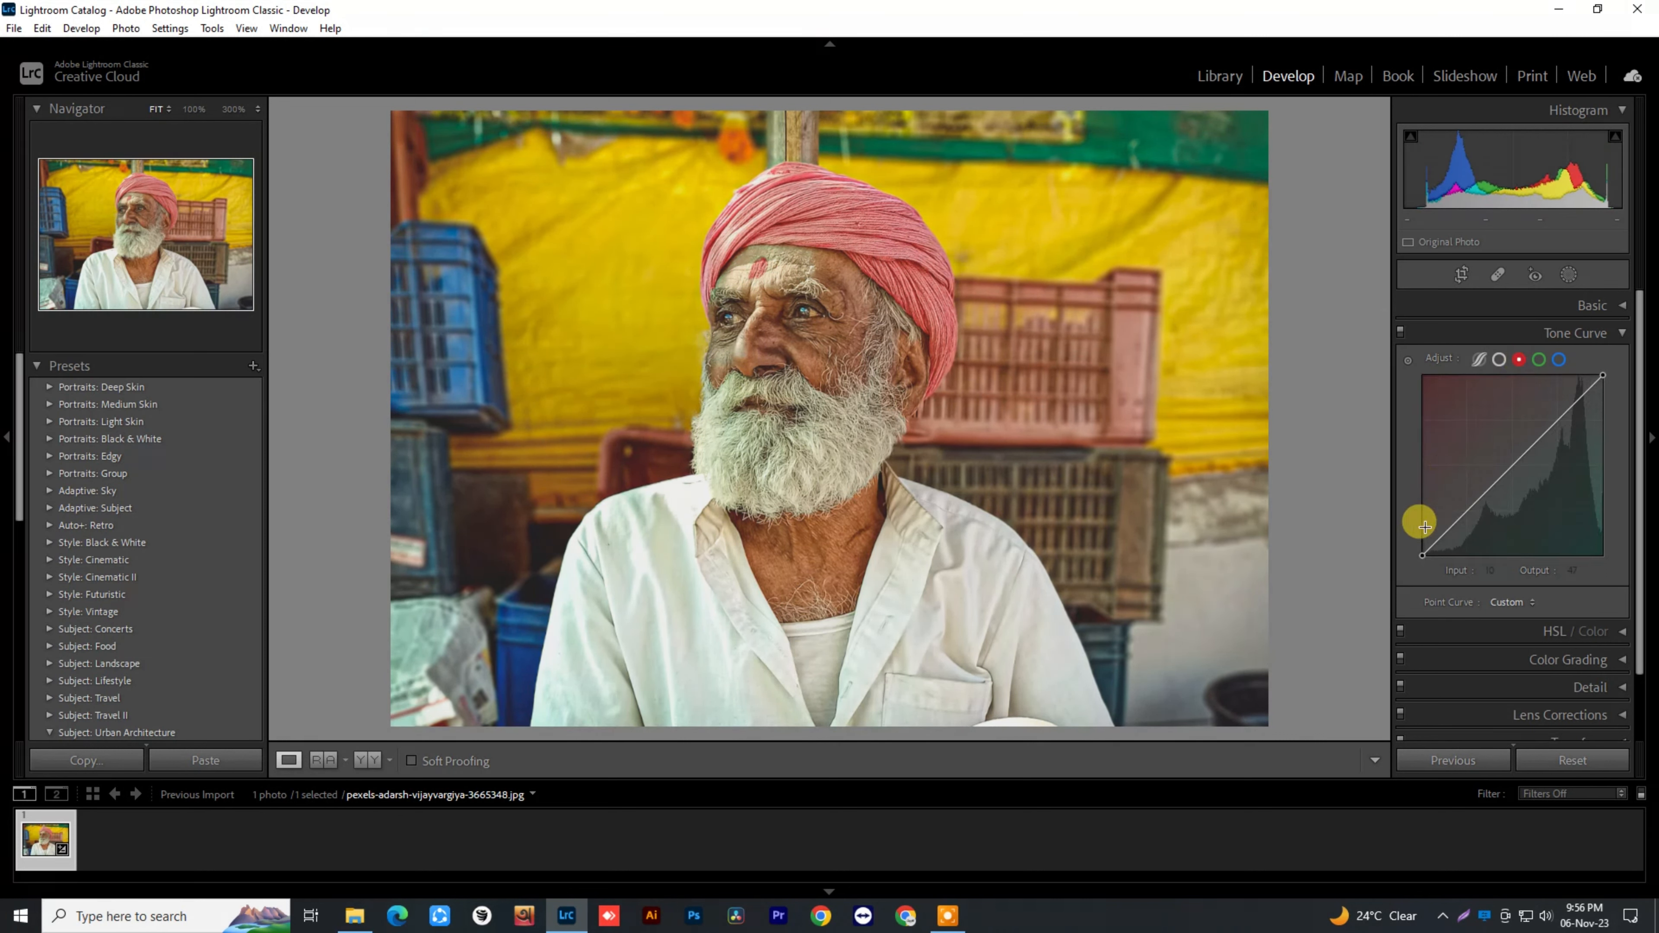
mouse_move(1423, 555)
mouse_down()
mouse_move(1411, 537)
mouse_move(1425, 565)
mouse_move(1411, 558)
mouse_move(1430, 543)
mouse_up()
mouse_move(1603, 376)
mouse_down()
mouse_move(1596, 357)
mouse_move(1620, 395)
mouse_up()
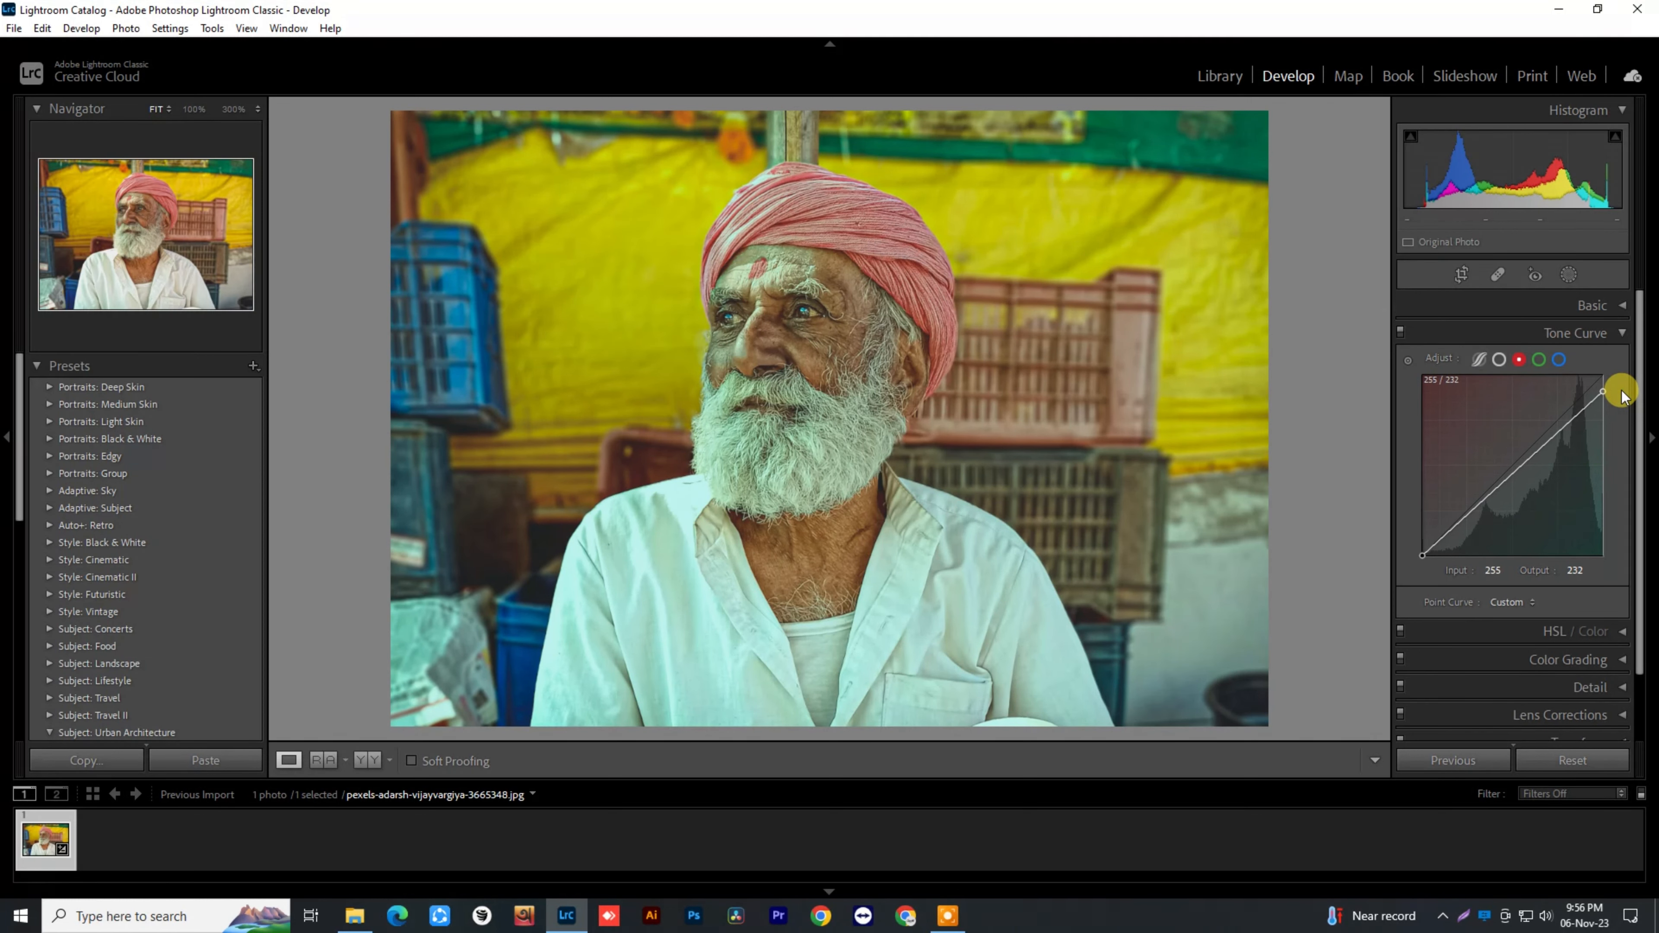
click(1546, 444)
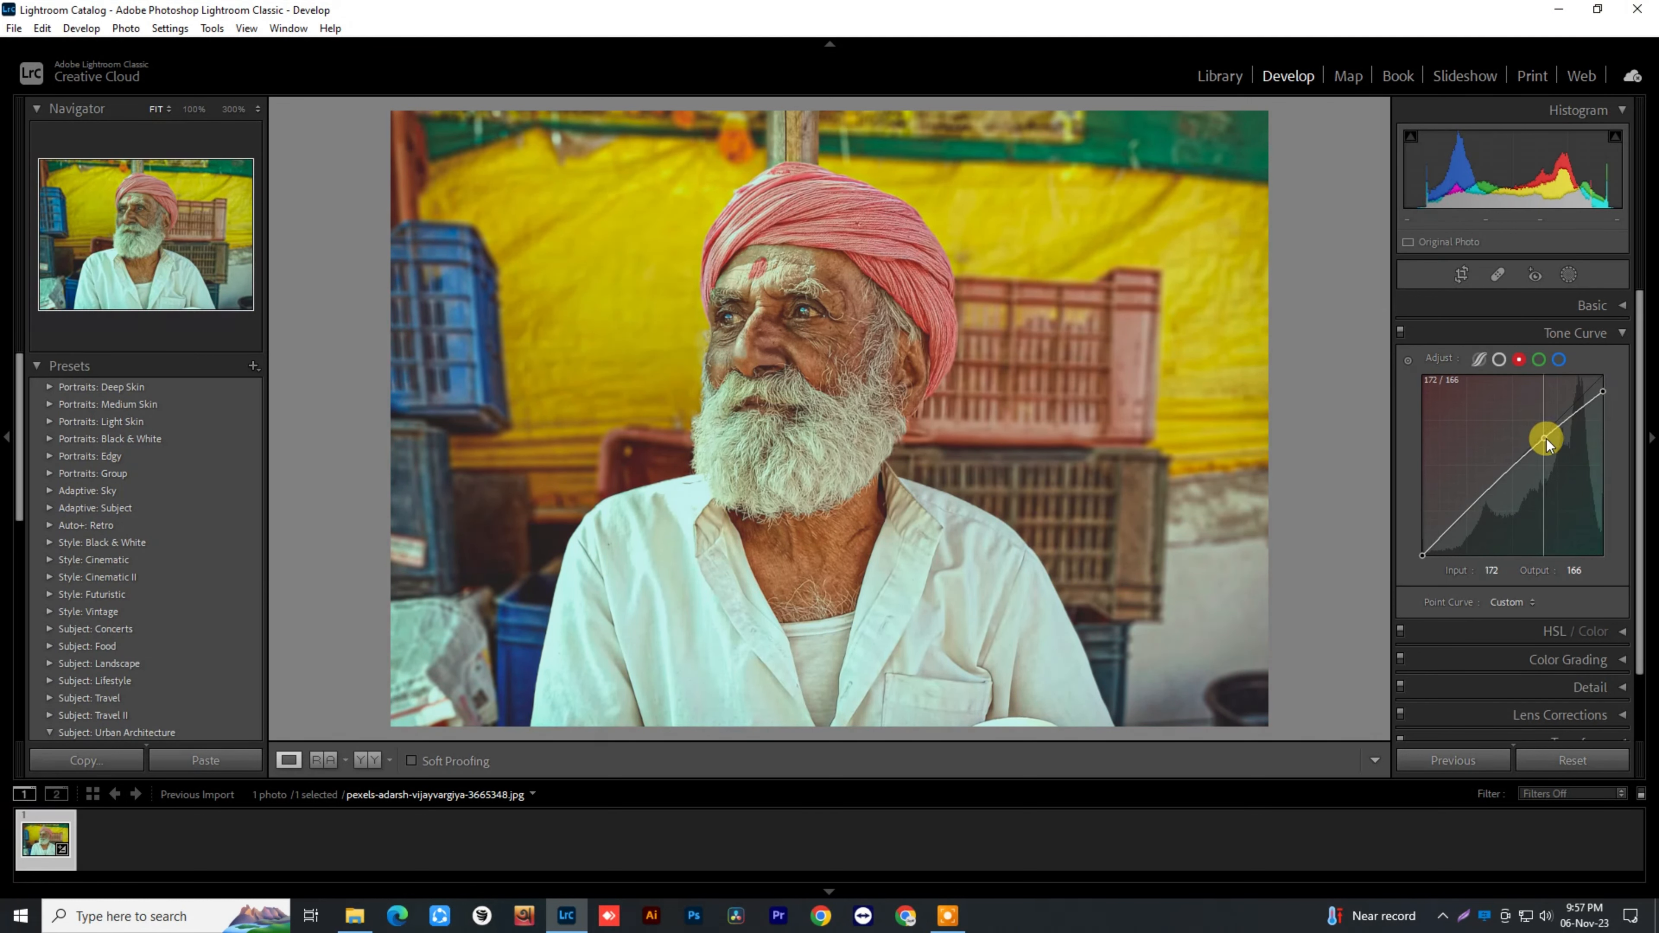
drag(1550, 444, 1549, 440)
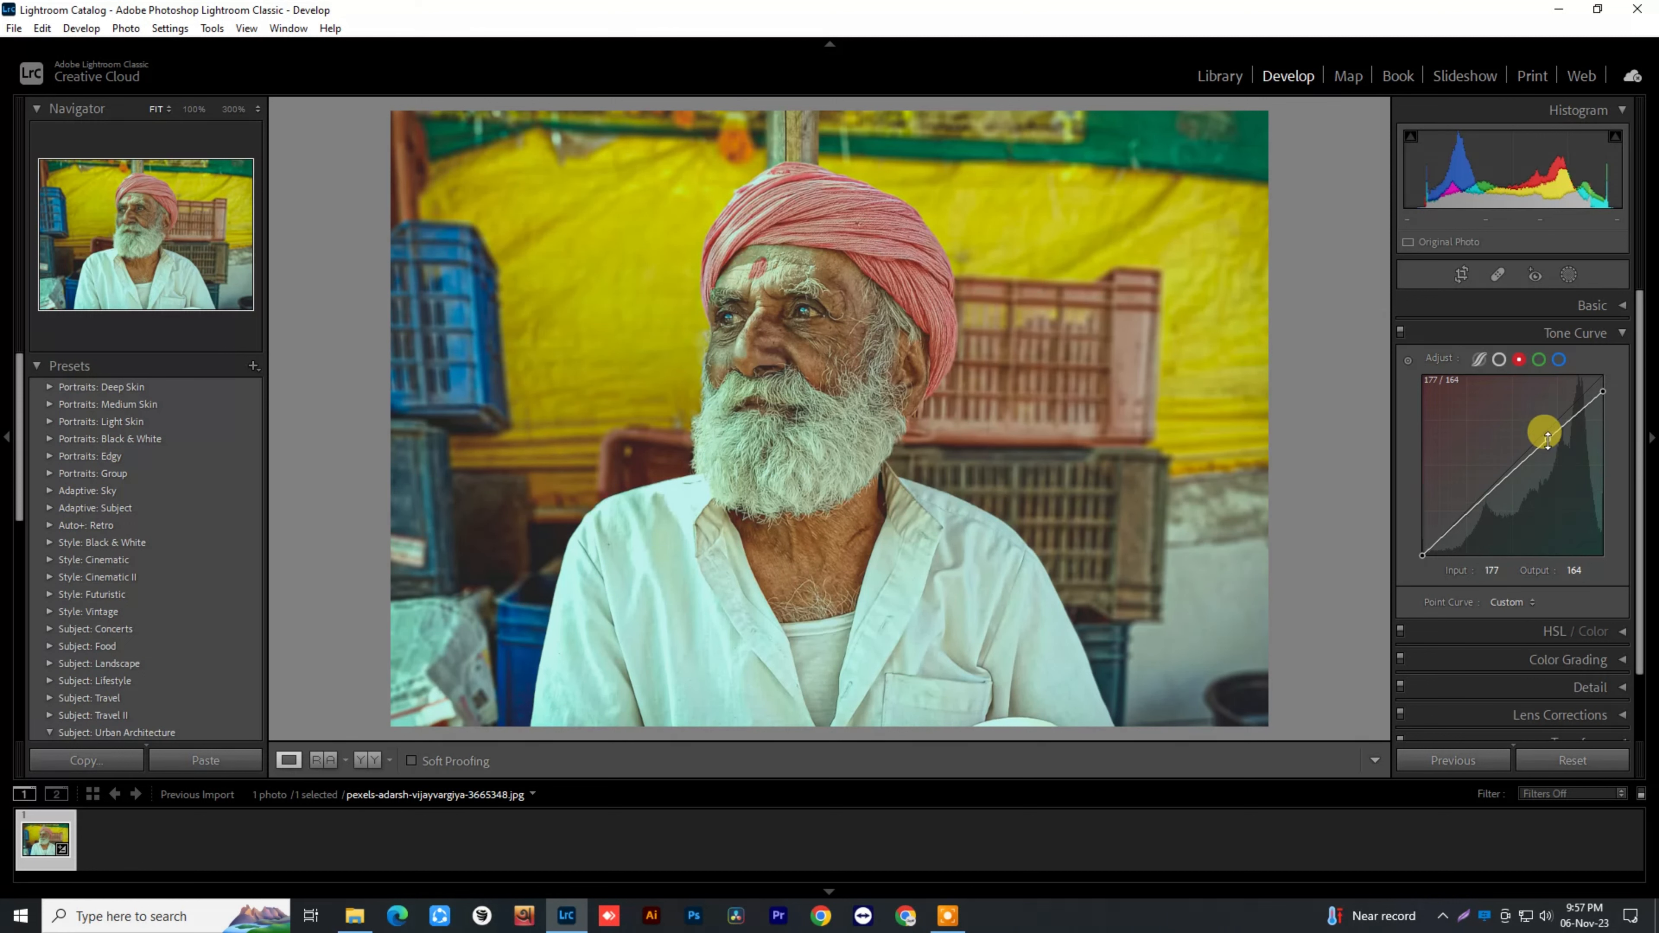
Step: Try shifting the white and black end points of the green channel's tone curve
click(1539, 358)
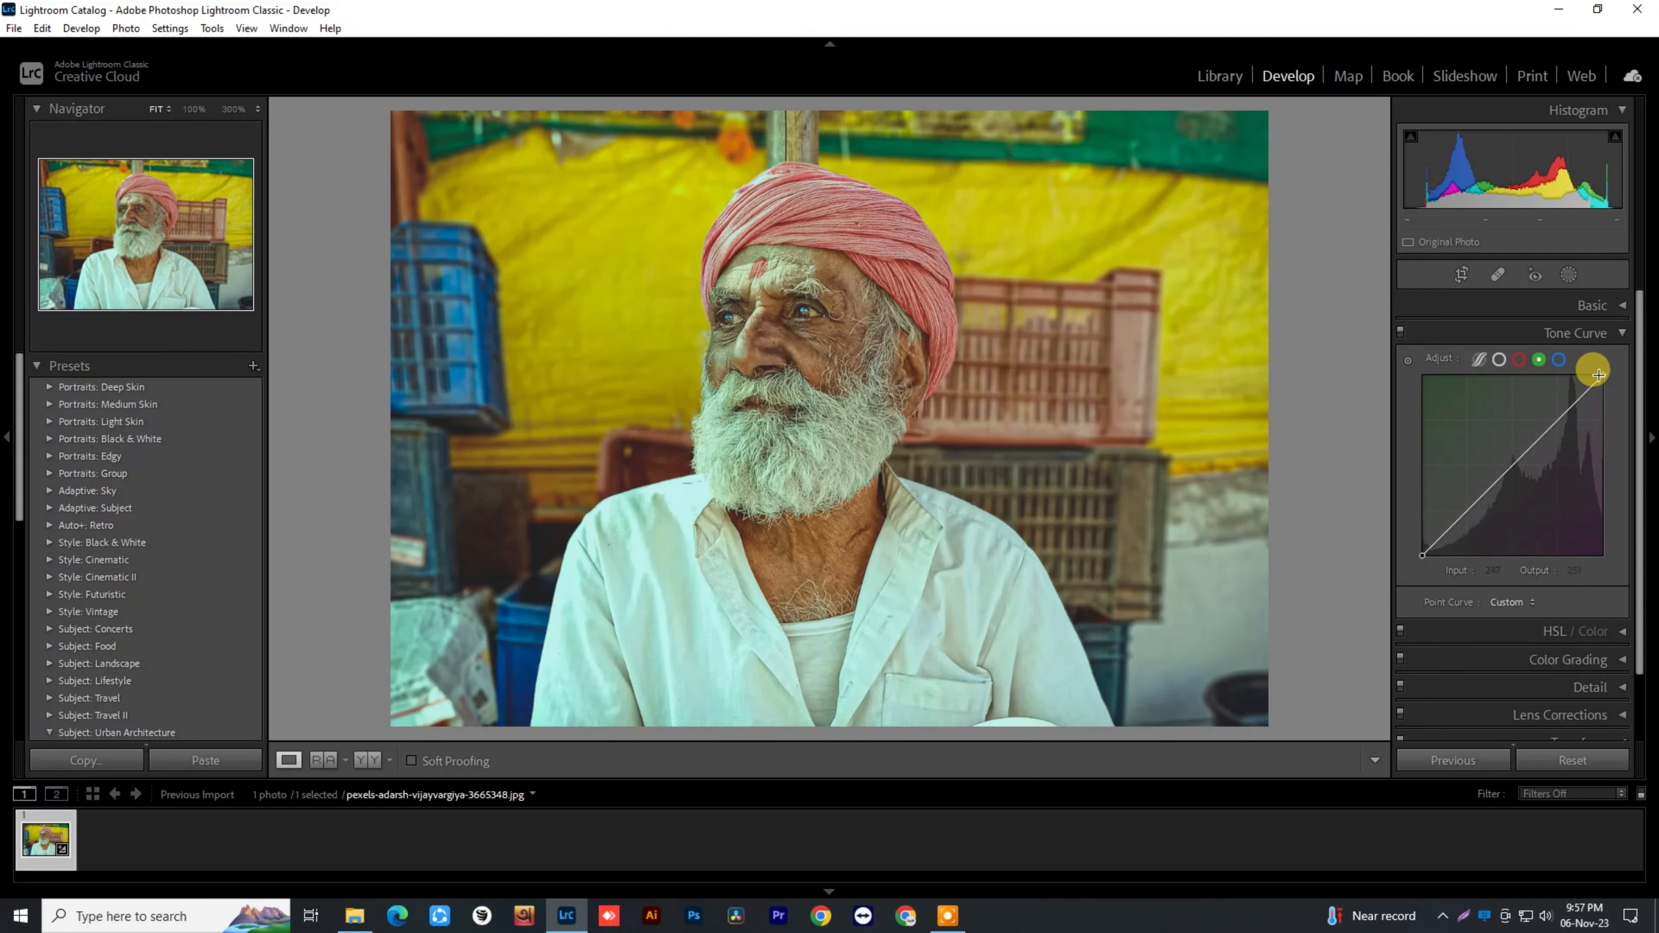
mouse_move(1604, 378)
mouse_down()
mouse_move(1581, 358)
mouse_move(1614, 372)
mouse_up()
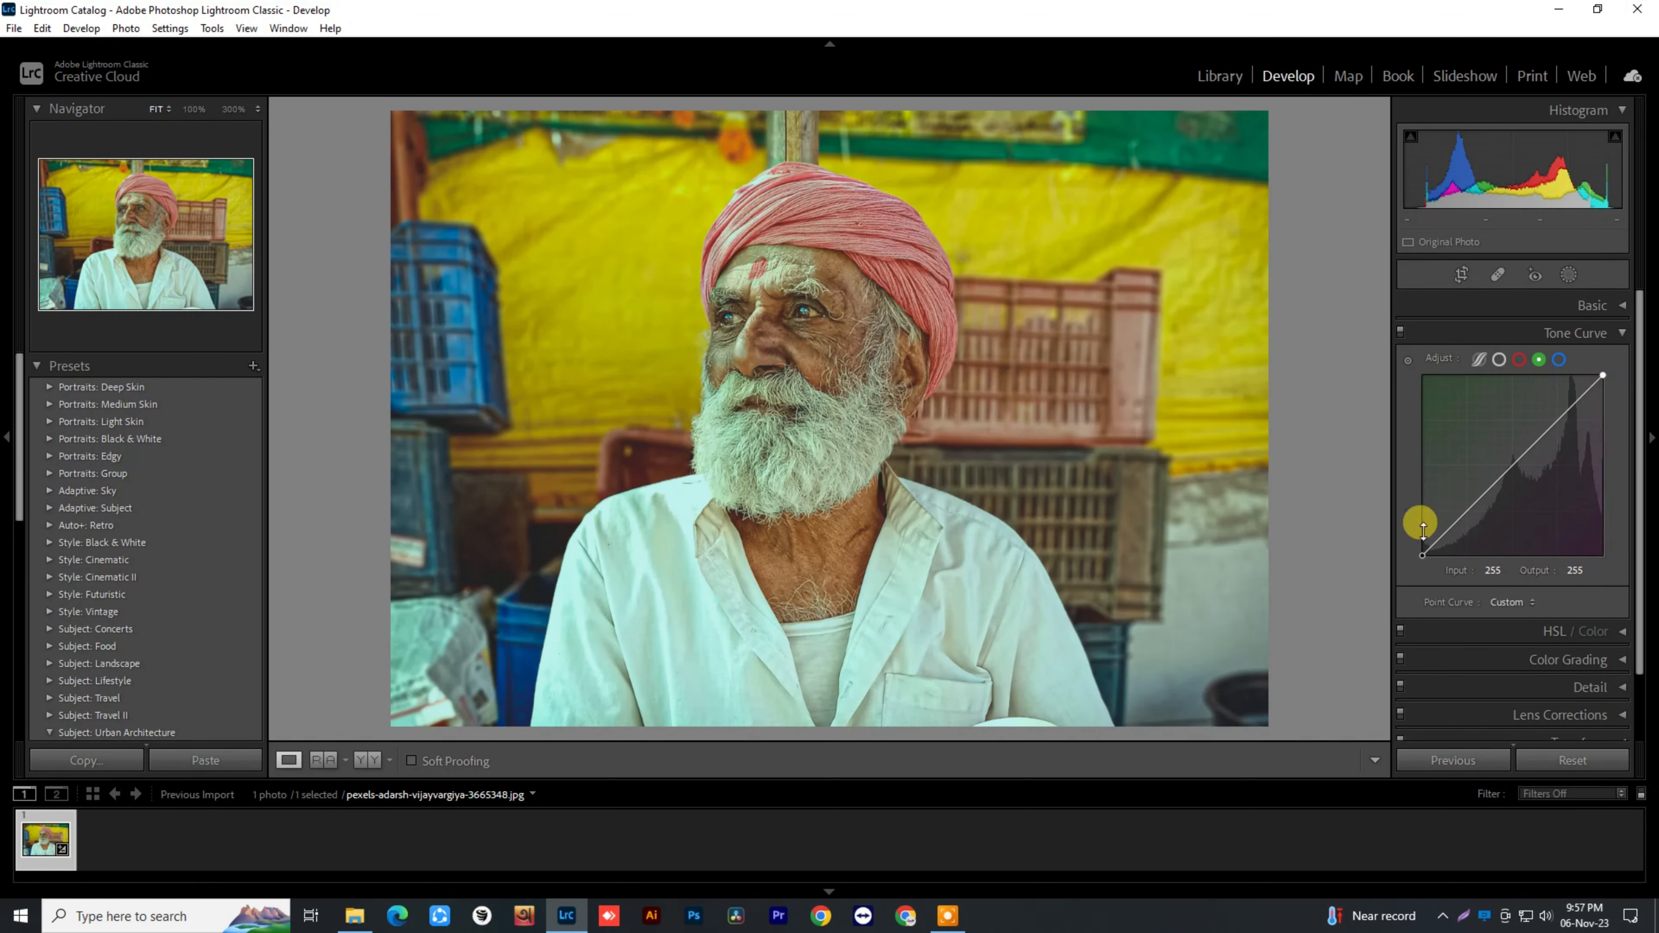
mouse_move(1422, 552)
mouse_down()
mouse_move(1411, 541)
mouse_move(1437, 568)
mouse_move(1417, 573)
mouse_up()
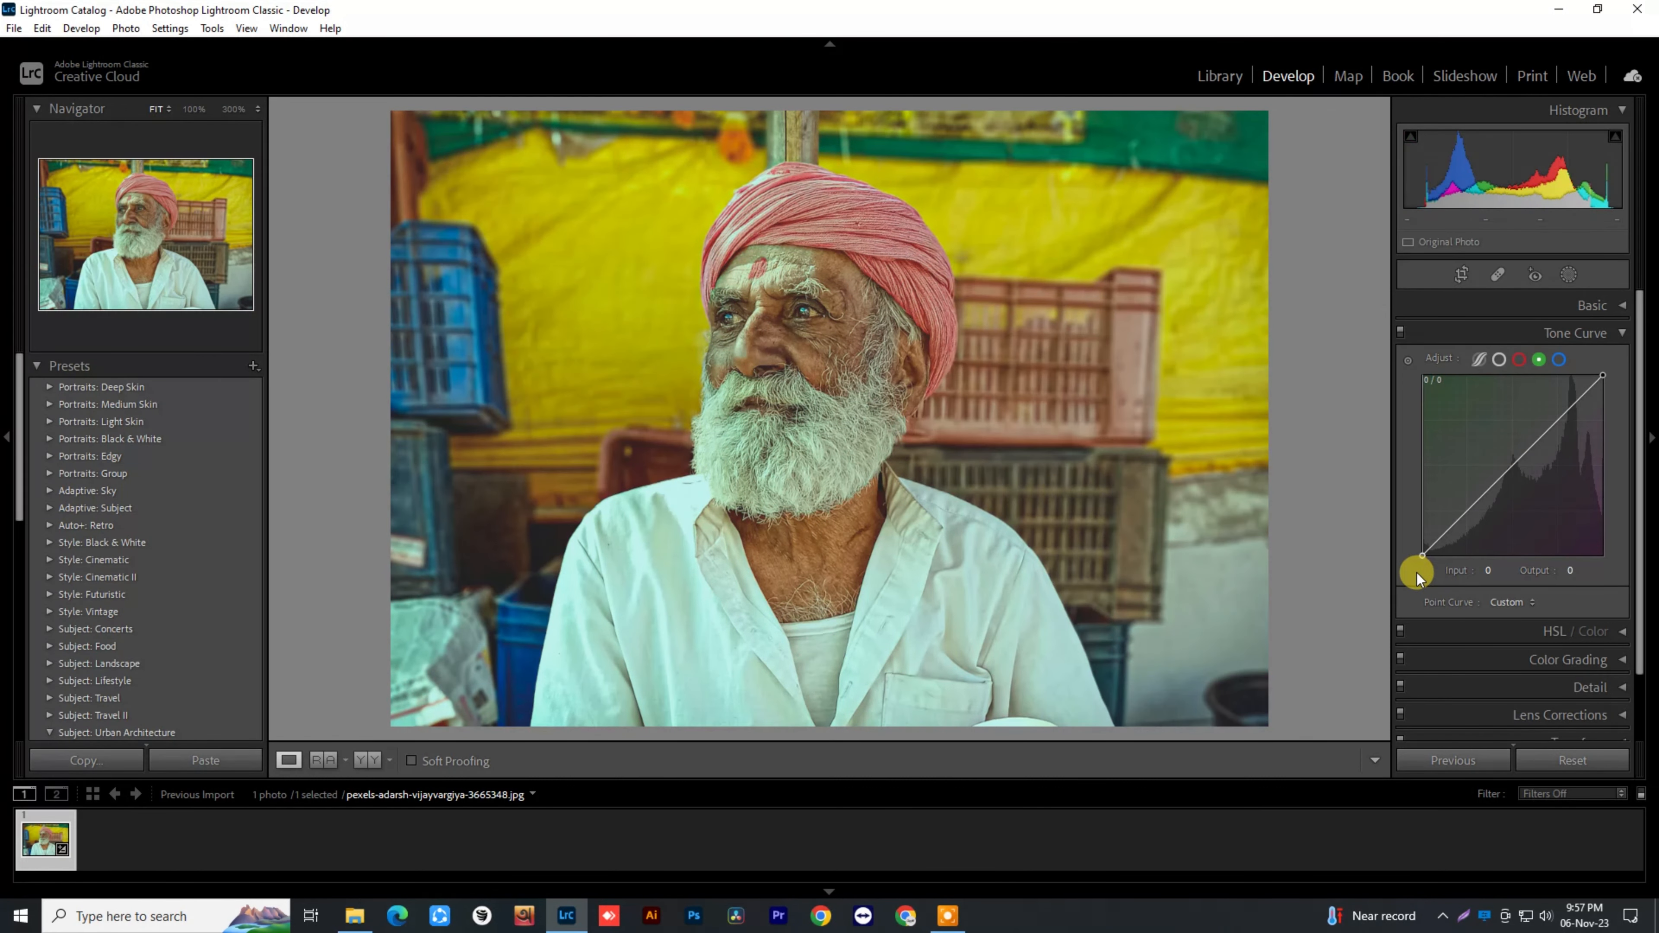
Step: Move the blue channel curve's white point to input 237, output 255, and its black point to input 22, output 0
click(1560, 360)
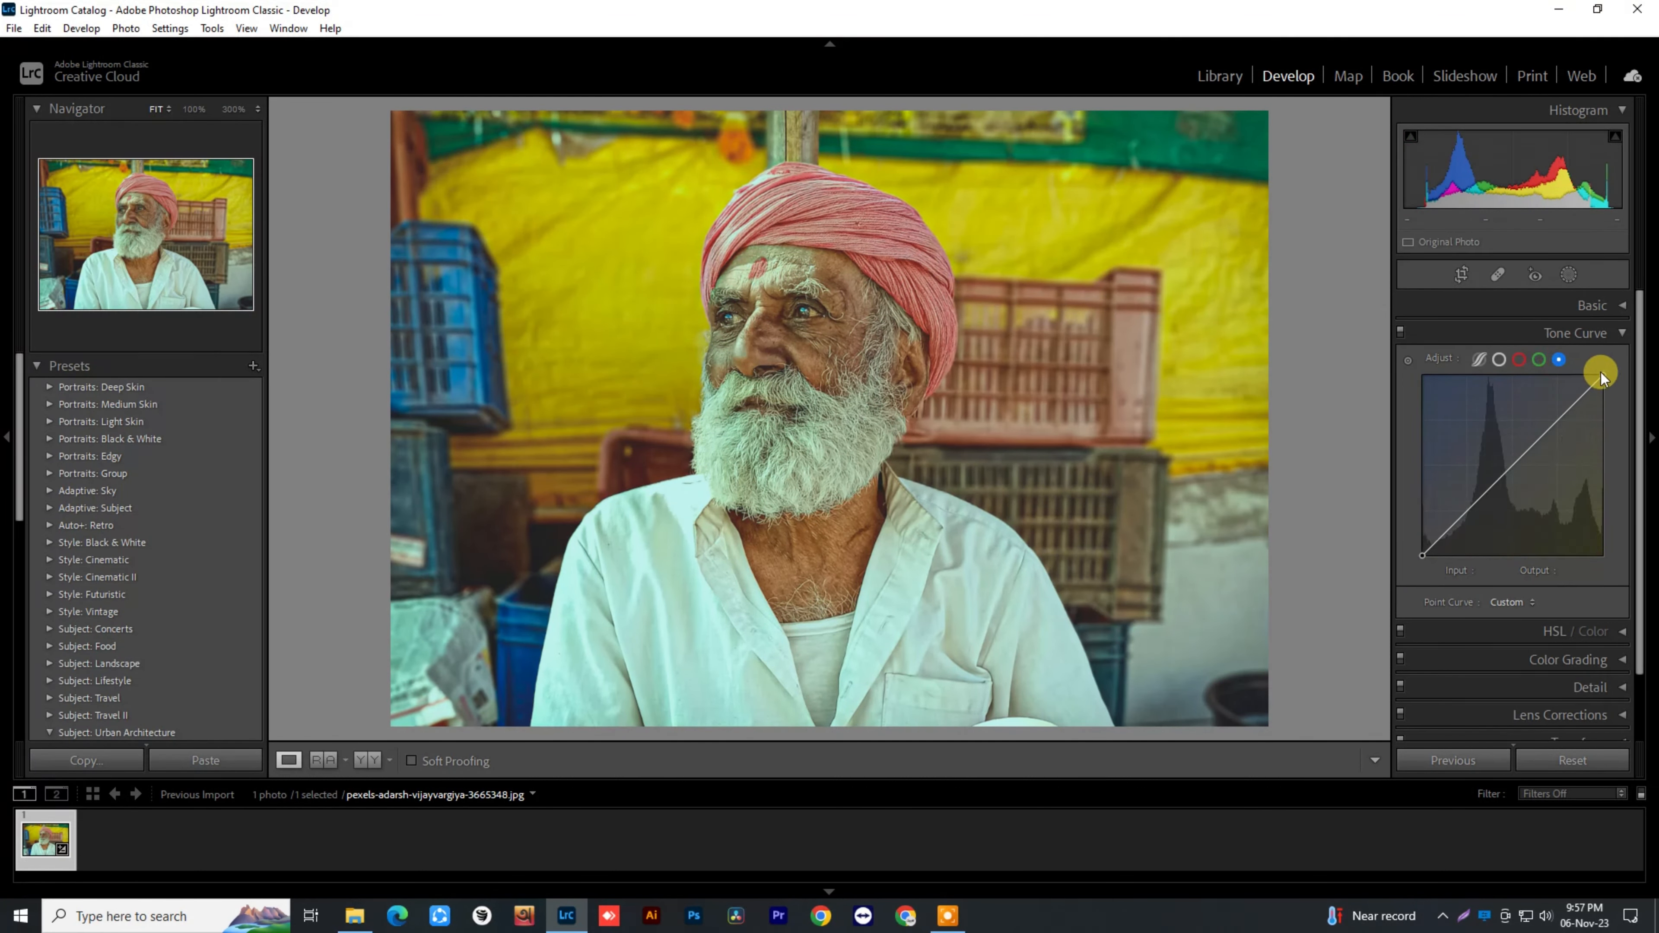
mouse_move(1602, 370)
mouse_down()
mouse_move(1608, 386)
mouse_move(1585, 352)
mouse_move(1625, 388)
mouse_move(1592, 346)
mouse_up()
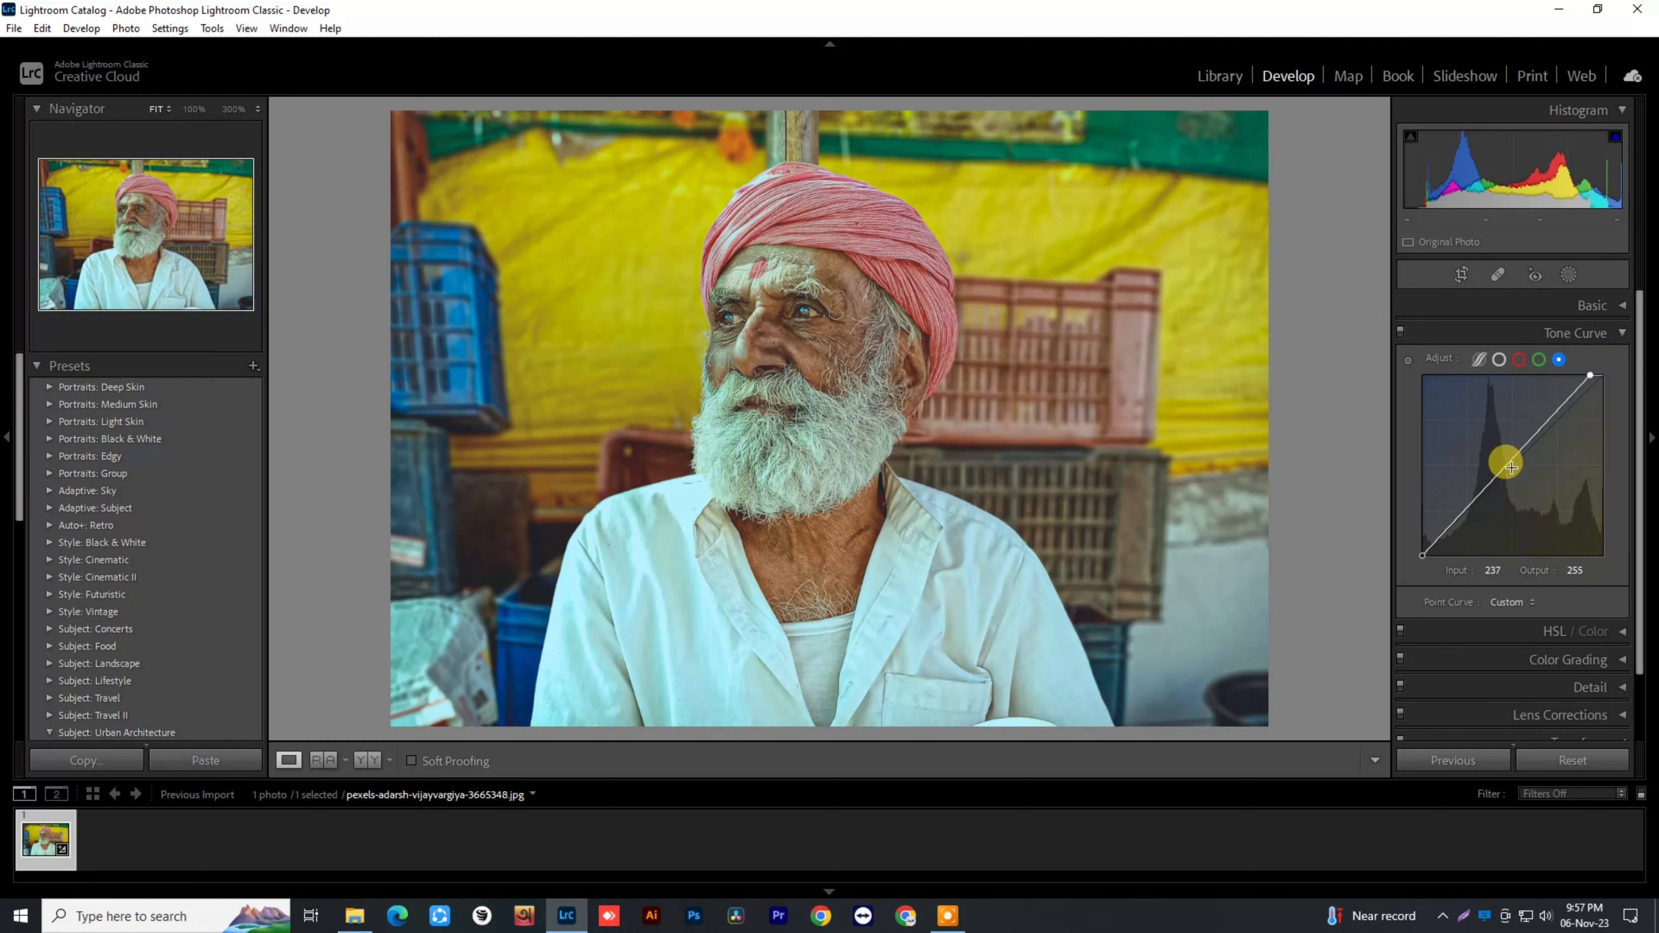
drag(1422, 551, 1439, 587)
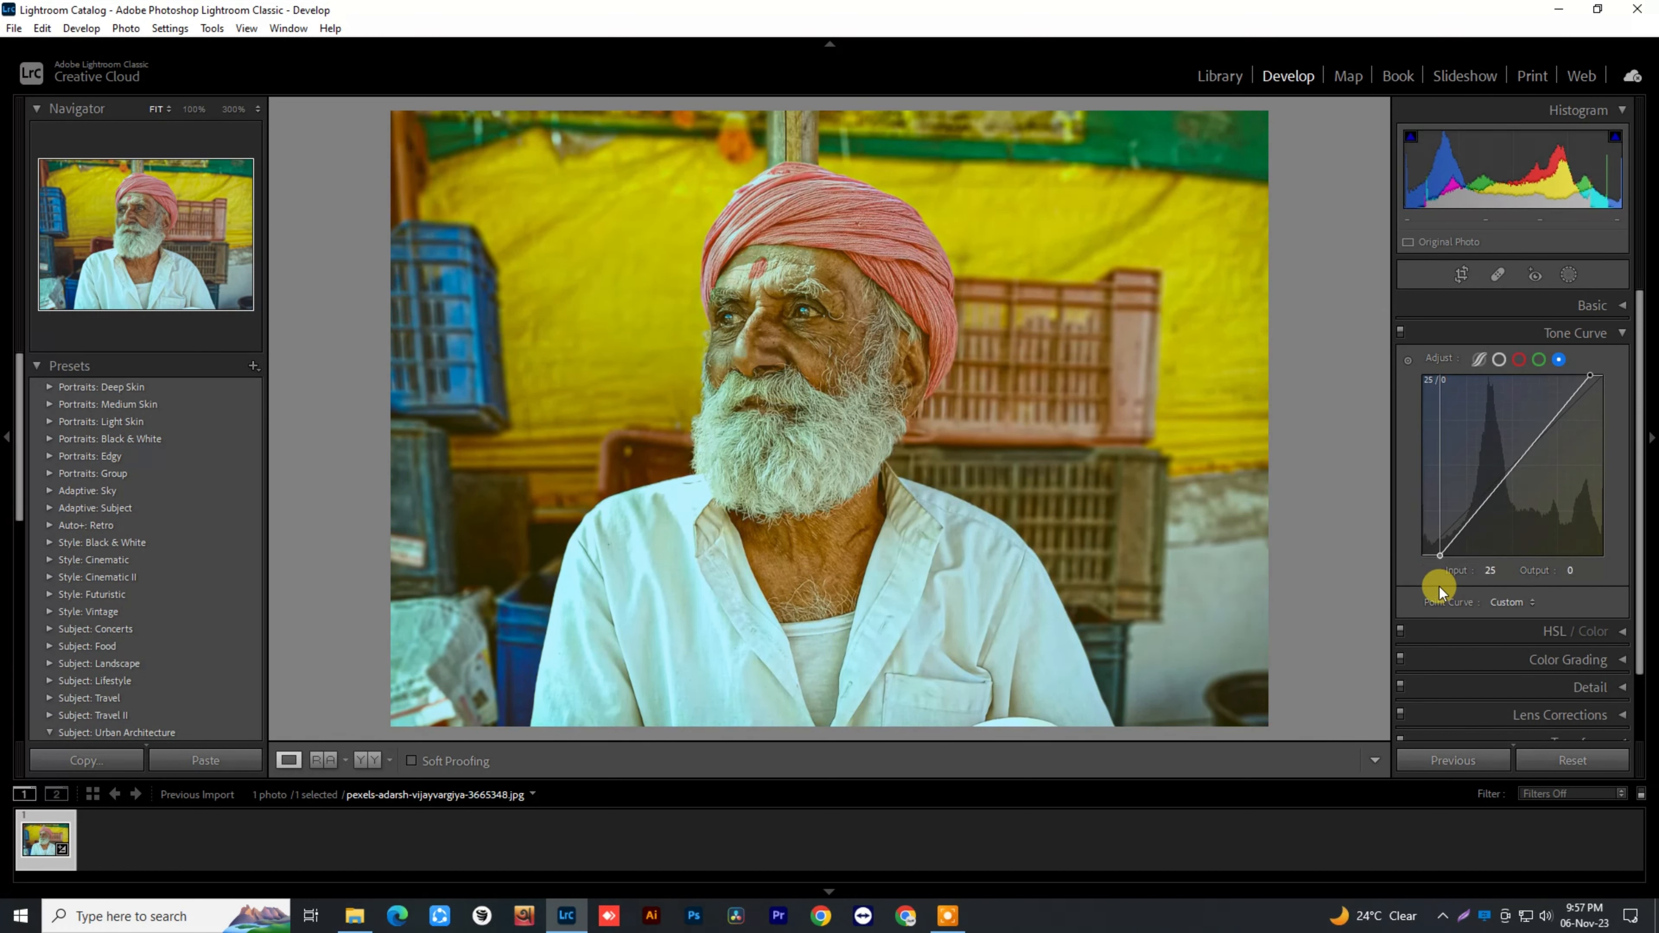
drag(1439, 586, 1436, 586)
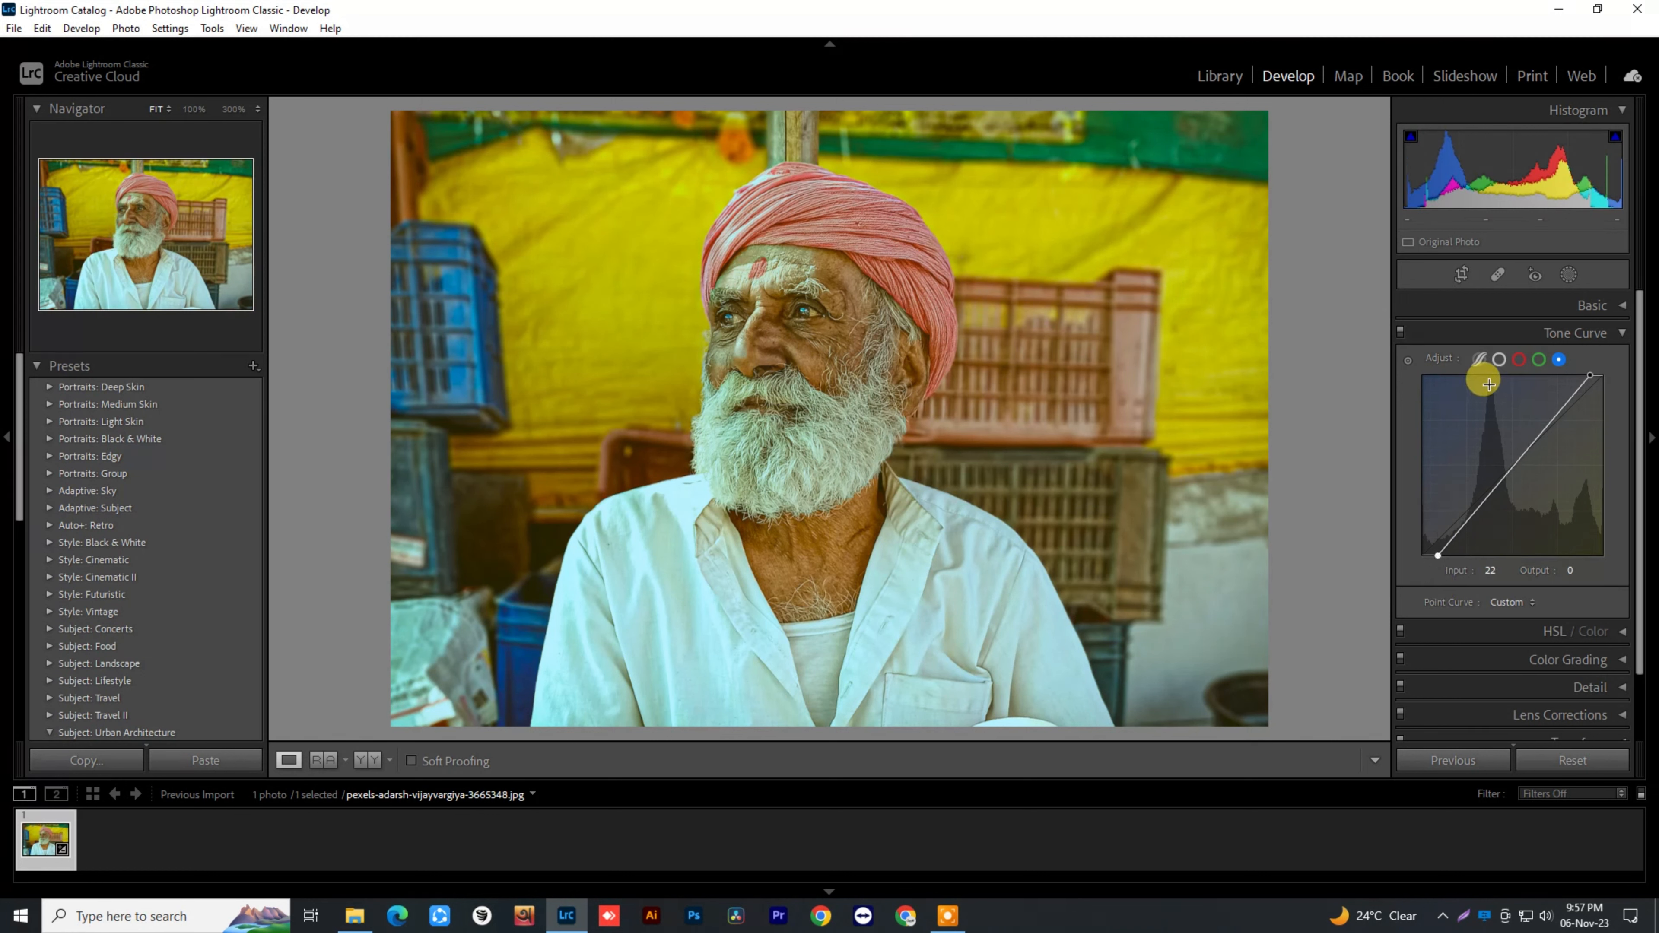
Step: Raise the RGB tone curve's black point to output 36 to fade the darkest tones
click(1500, 359)
mouse_move(1424, 536)
mouse_down()
mouse_move(1415, 506)
mouse_move(1415, 532)
mouse_up()
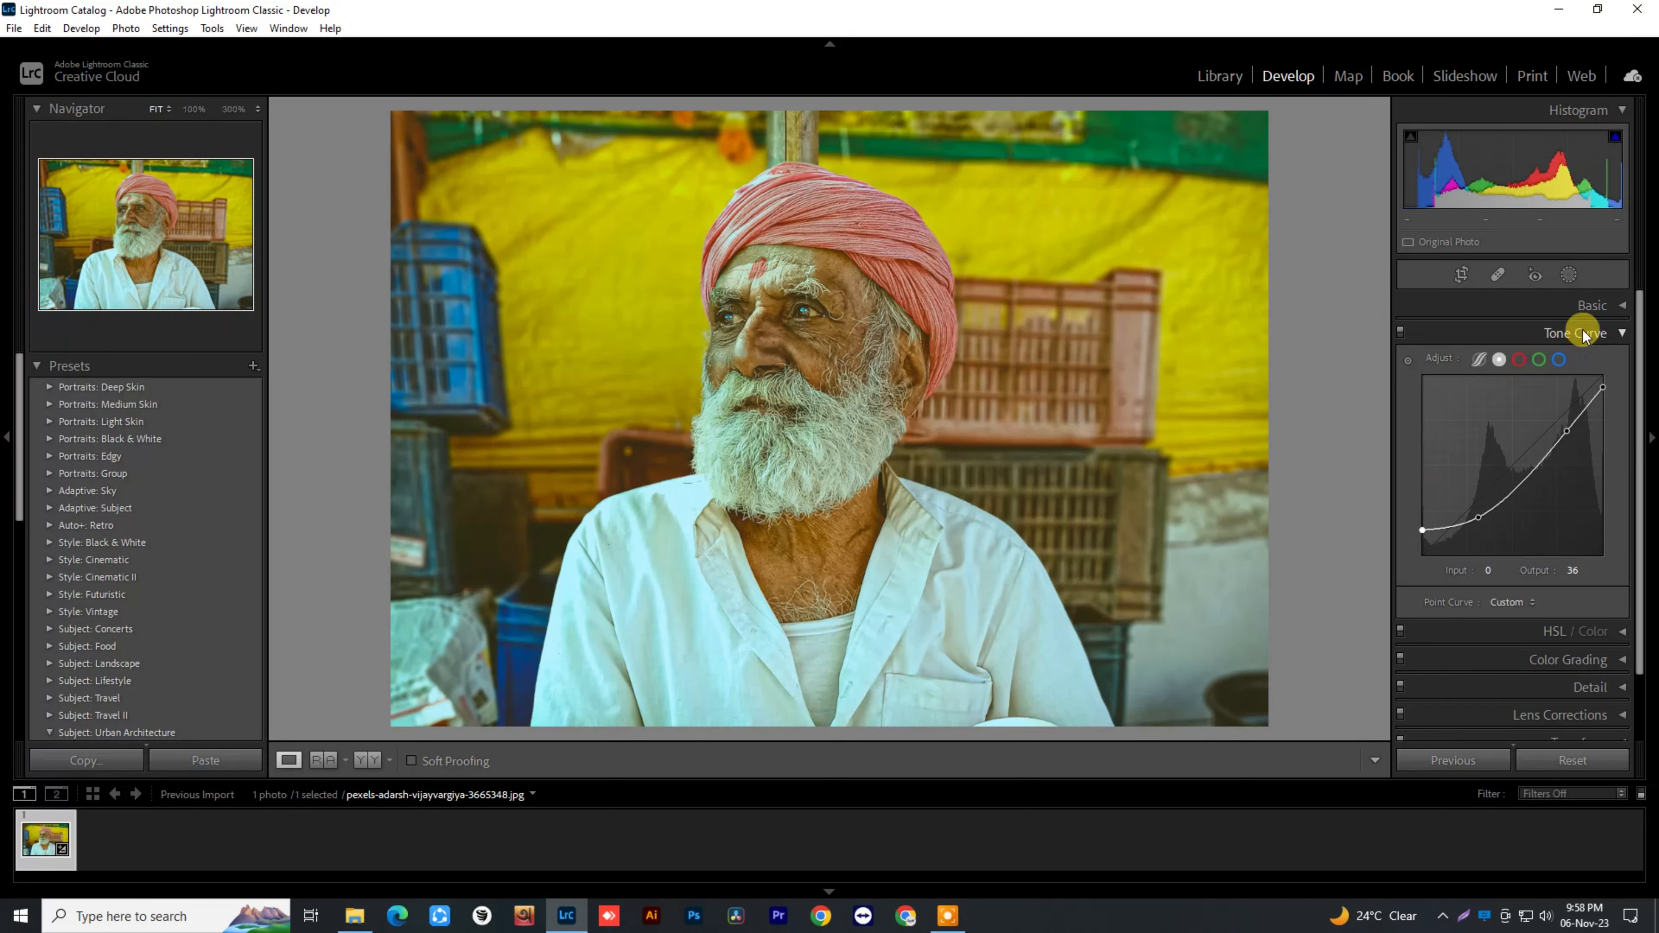
click(1613, 333)
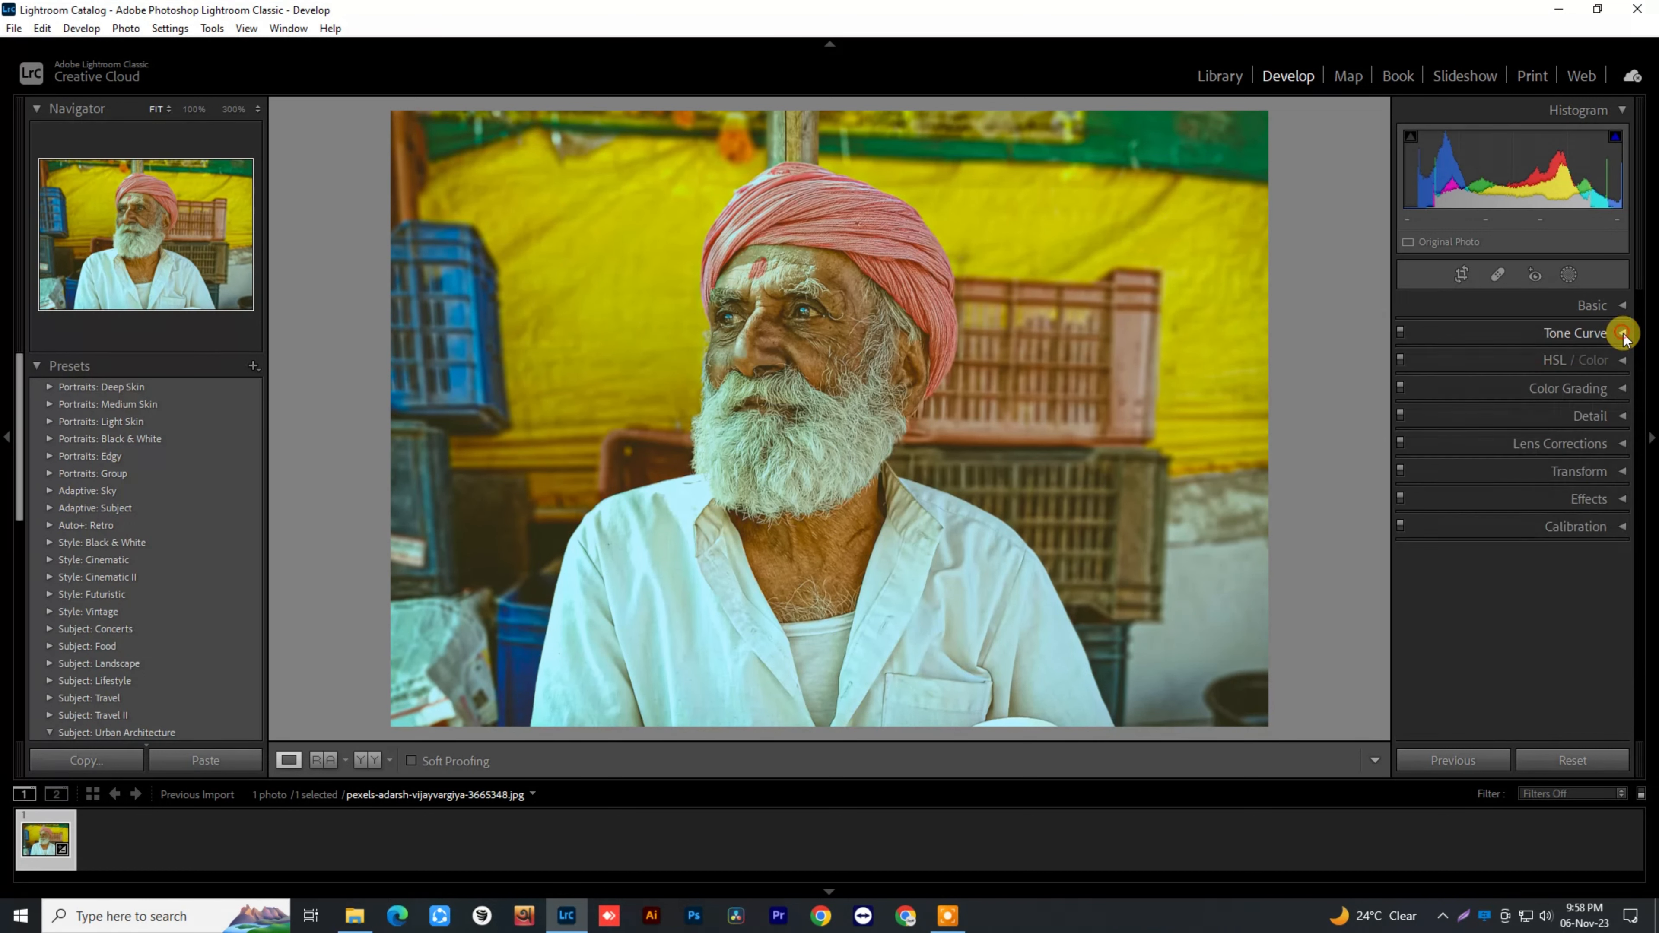
Step: In the HSL adjustments, set Orange luminance to +28, Orange saturation to +15 and Green saturation to −57
click(1616, 360)
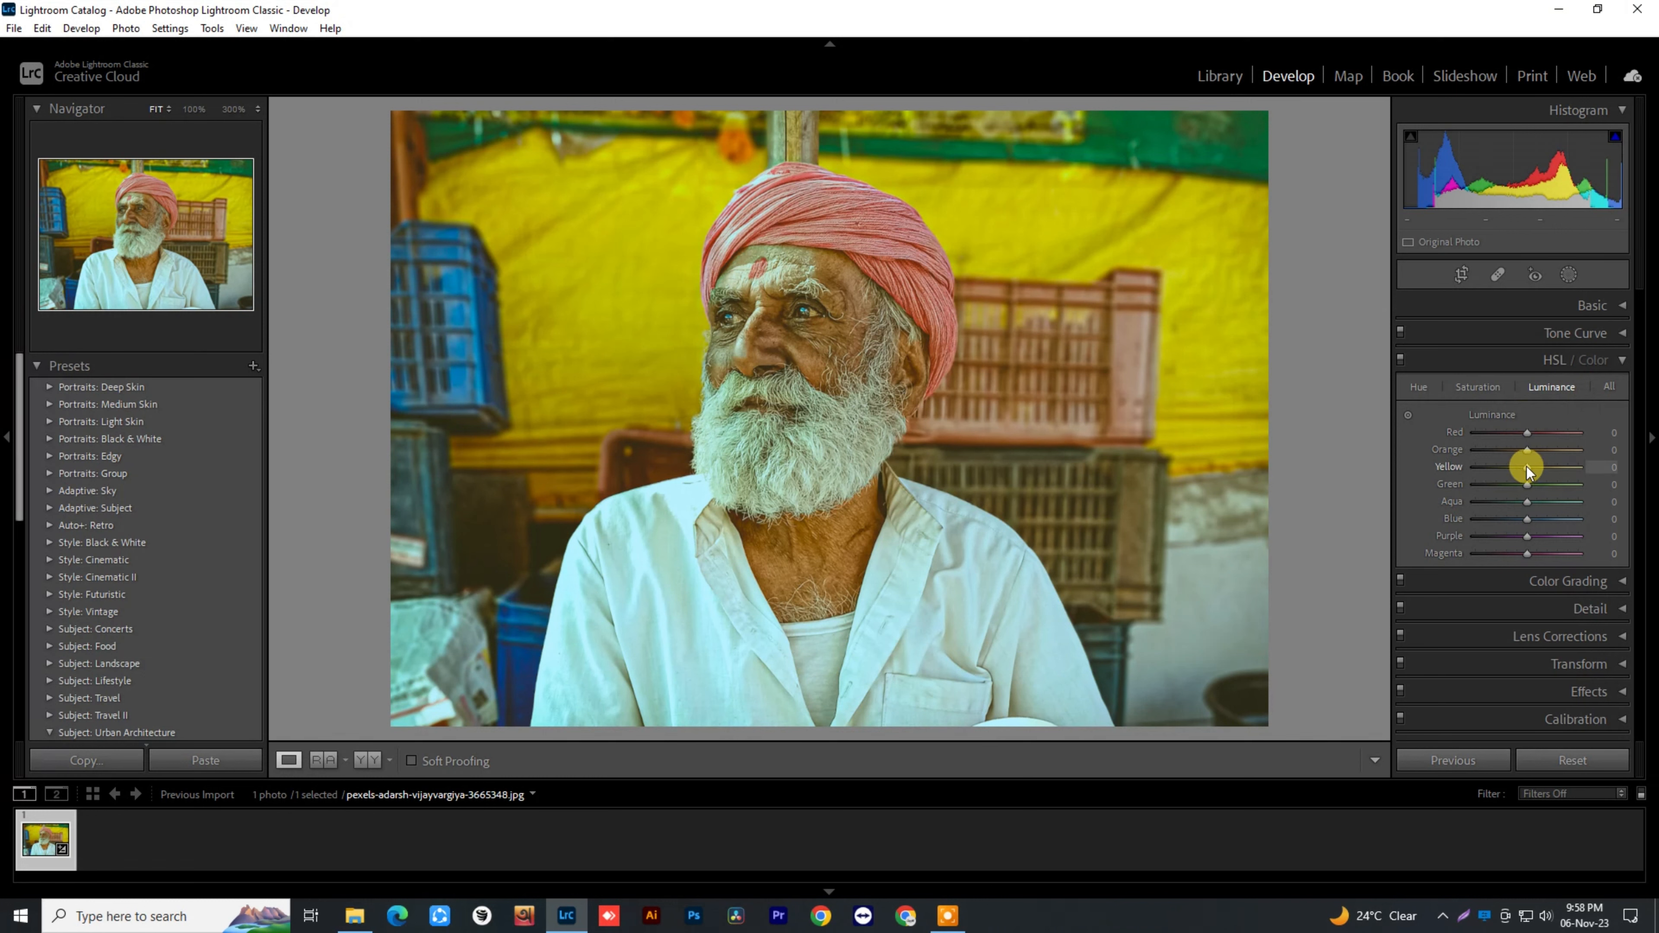
drag(1527, 450, 1541, 449)
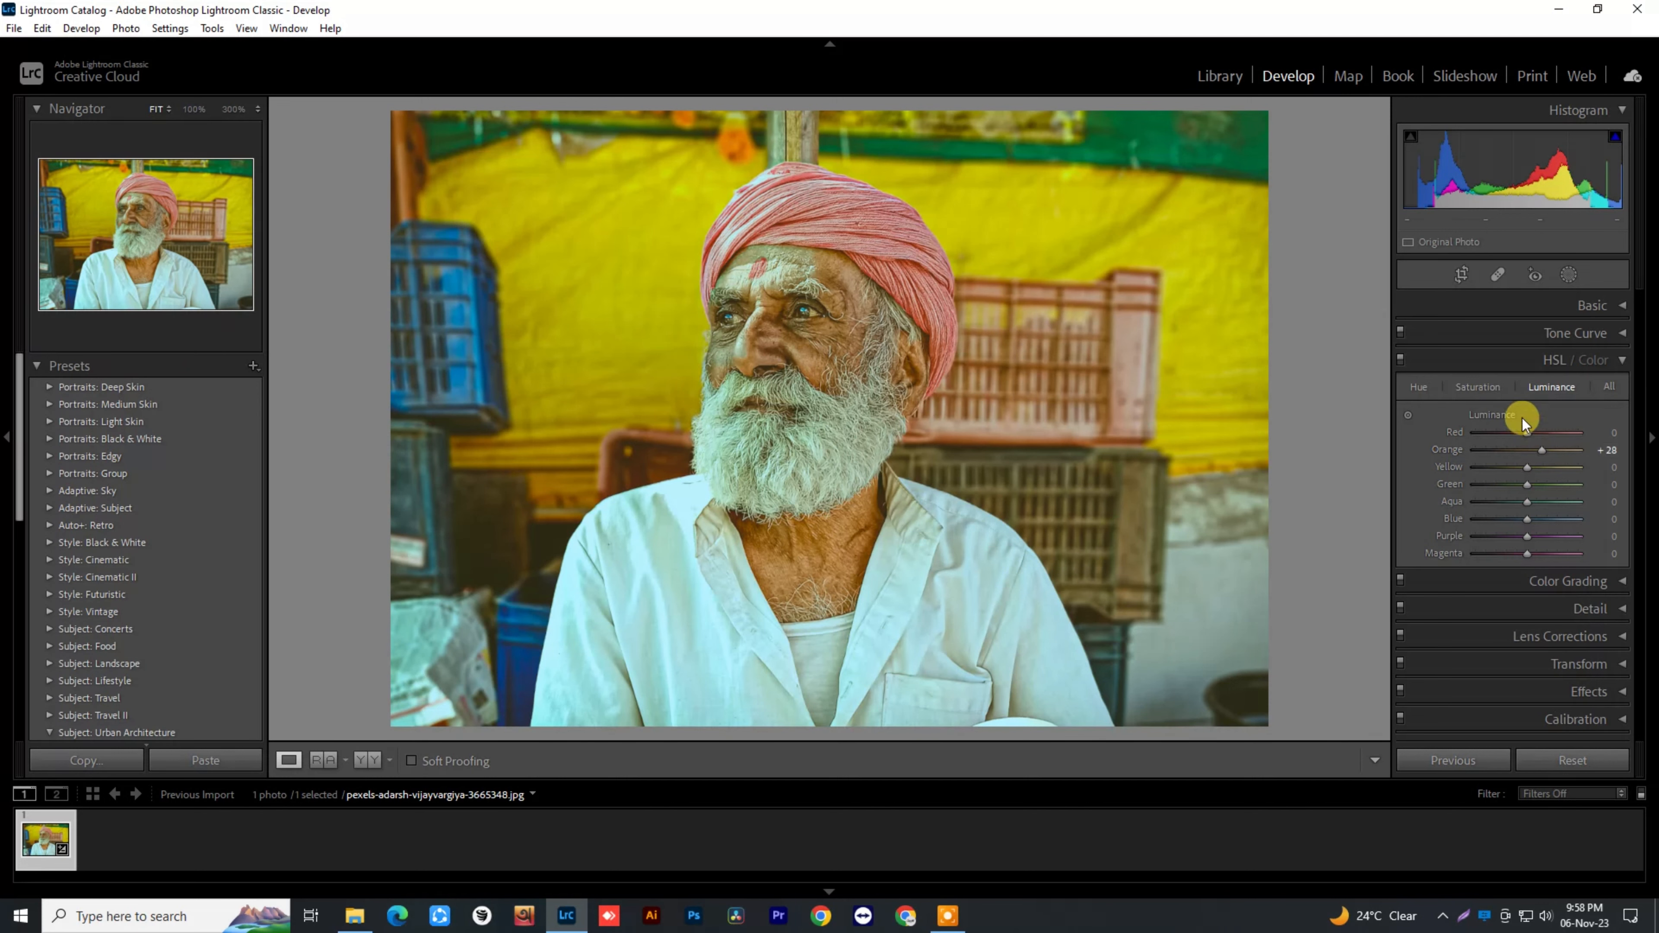
click(1483, 389)
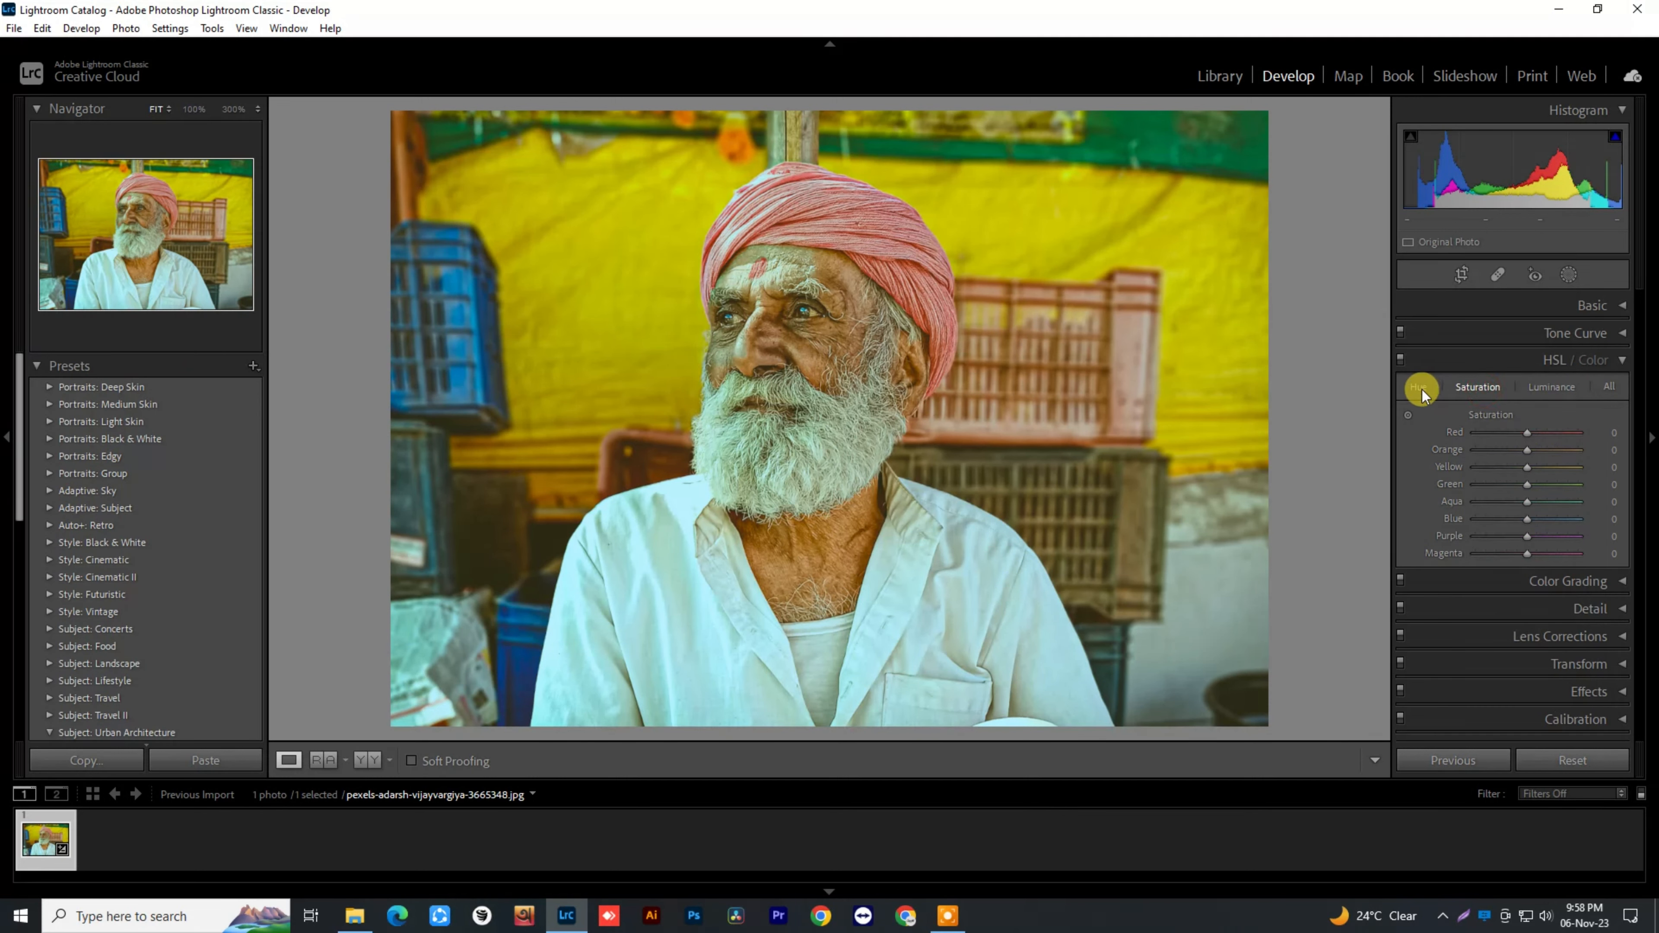
click(1421, 388)
click(1488, 392)
drag(1527, 450, 1537, 449)
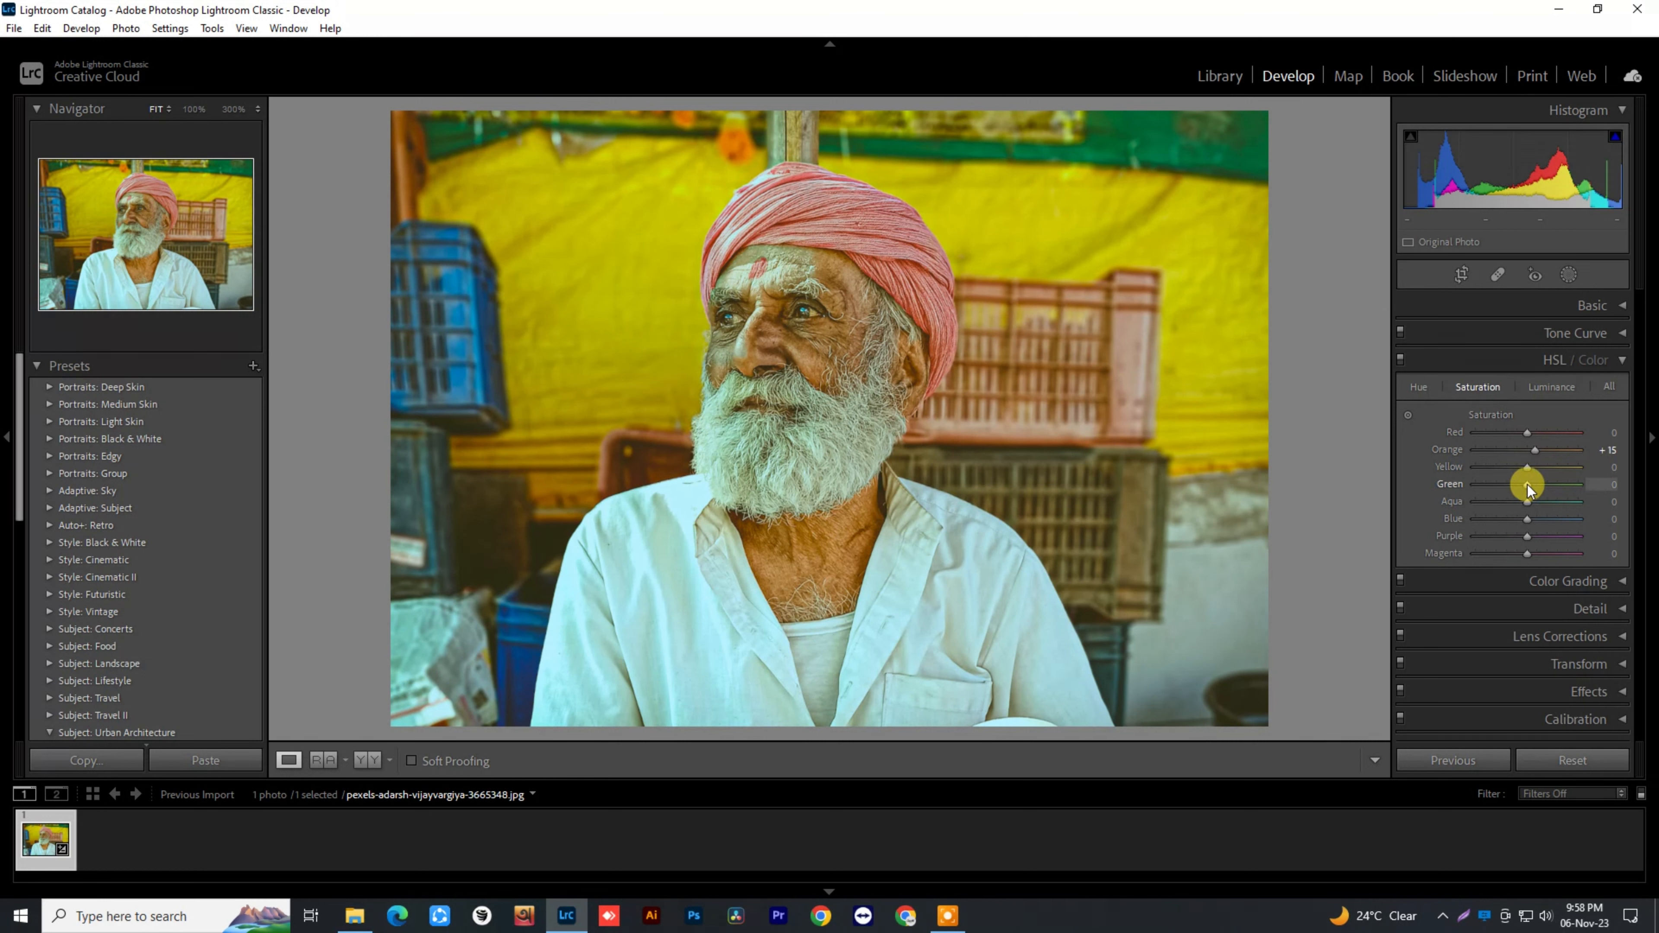
mouse_move(1533, 485)
mouse_down()
mouse_move(1495, 487)
mouse_move(1551, 489)
mouse_move(1502, 490)
mouse_up()
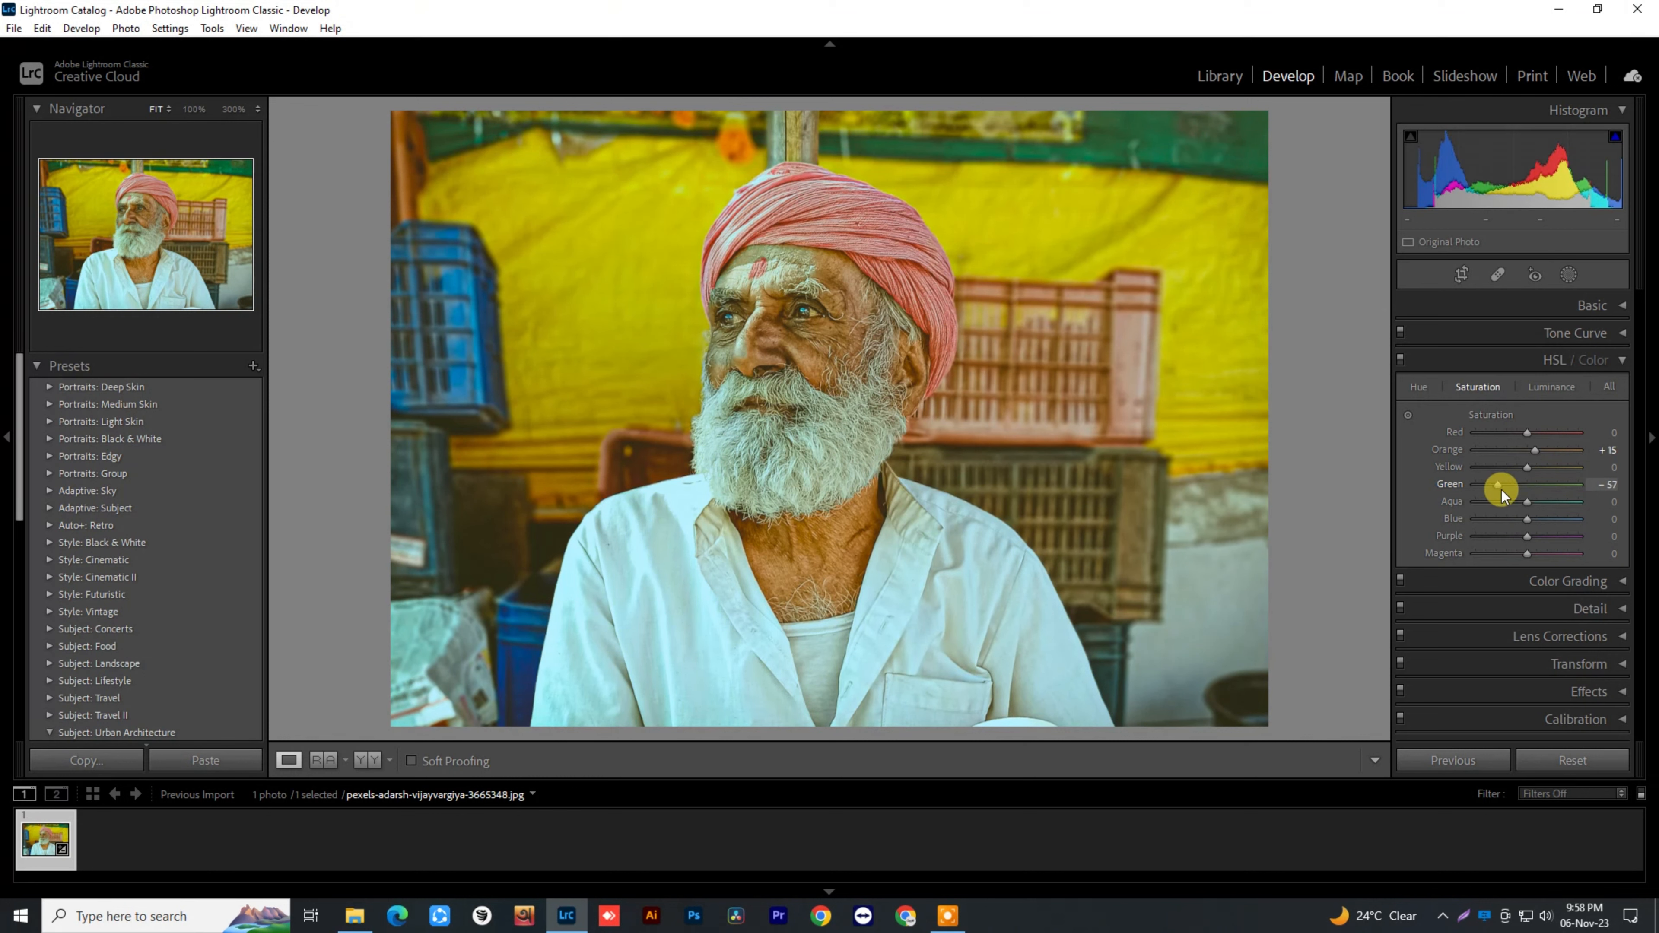
click(1620, 361)
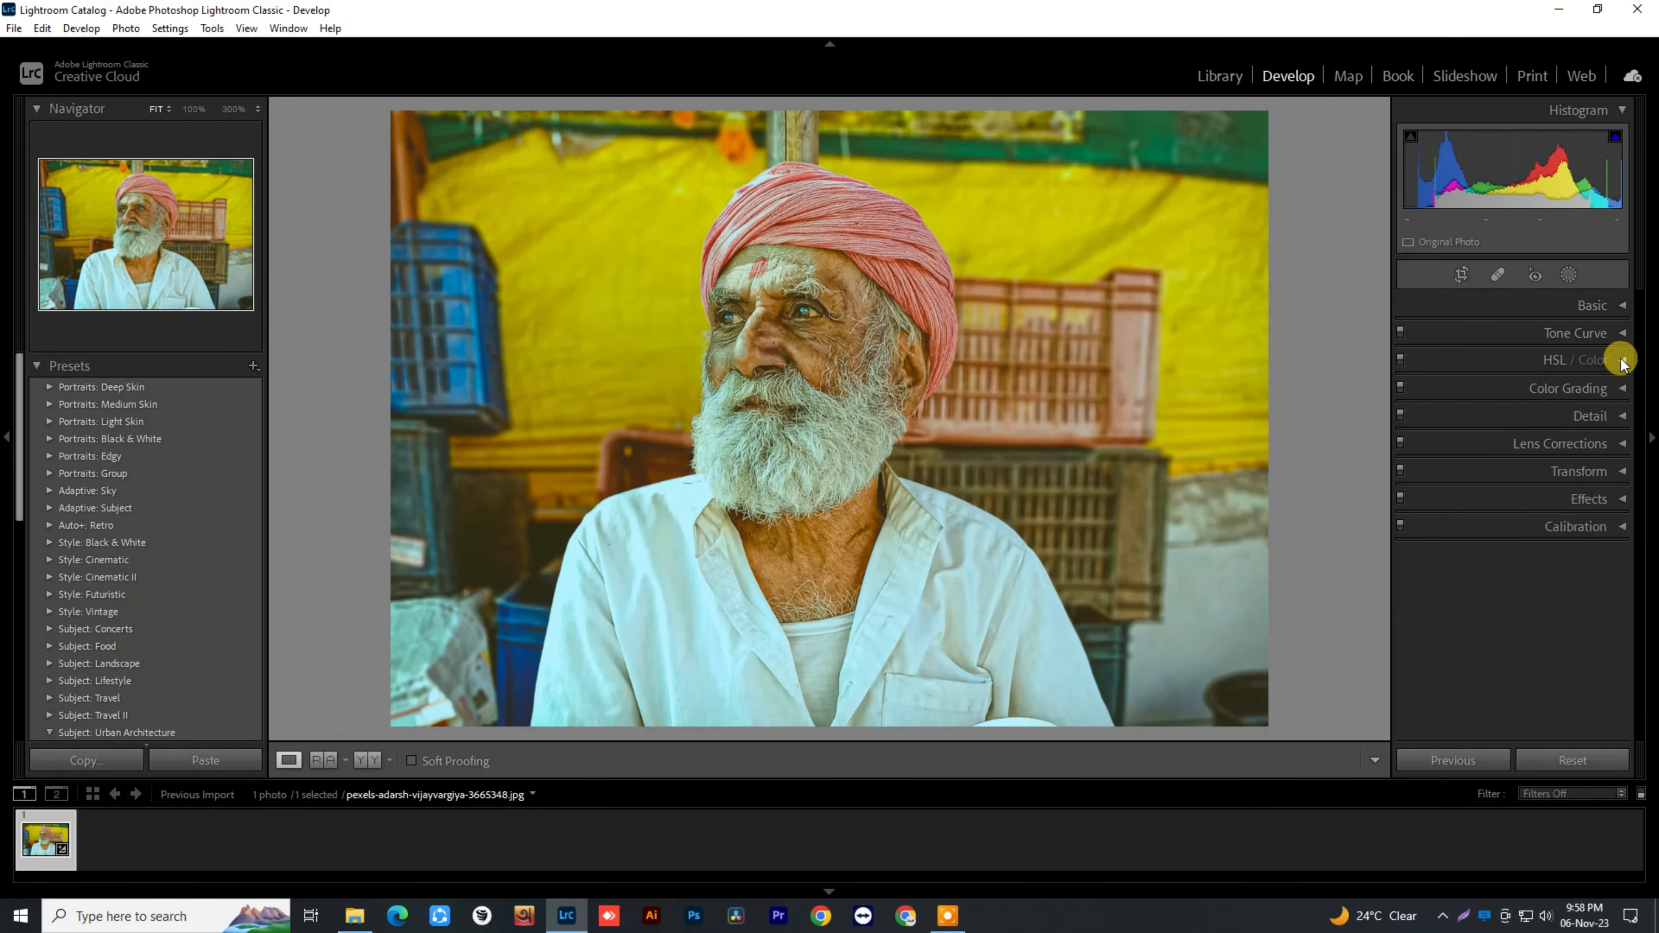
Step: Tint the midtones blue with Color Grading, at a hue of about 225
click(1619, 386)
drag(1539, 451, 1503, 462)
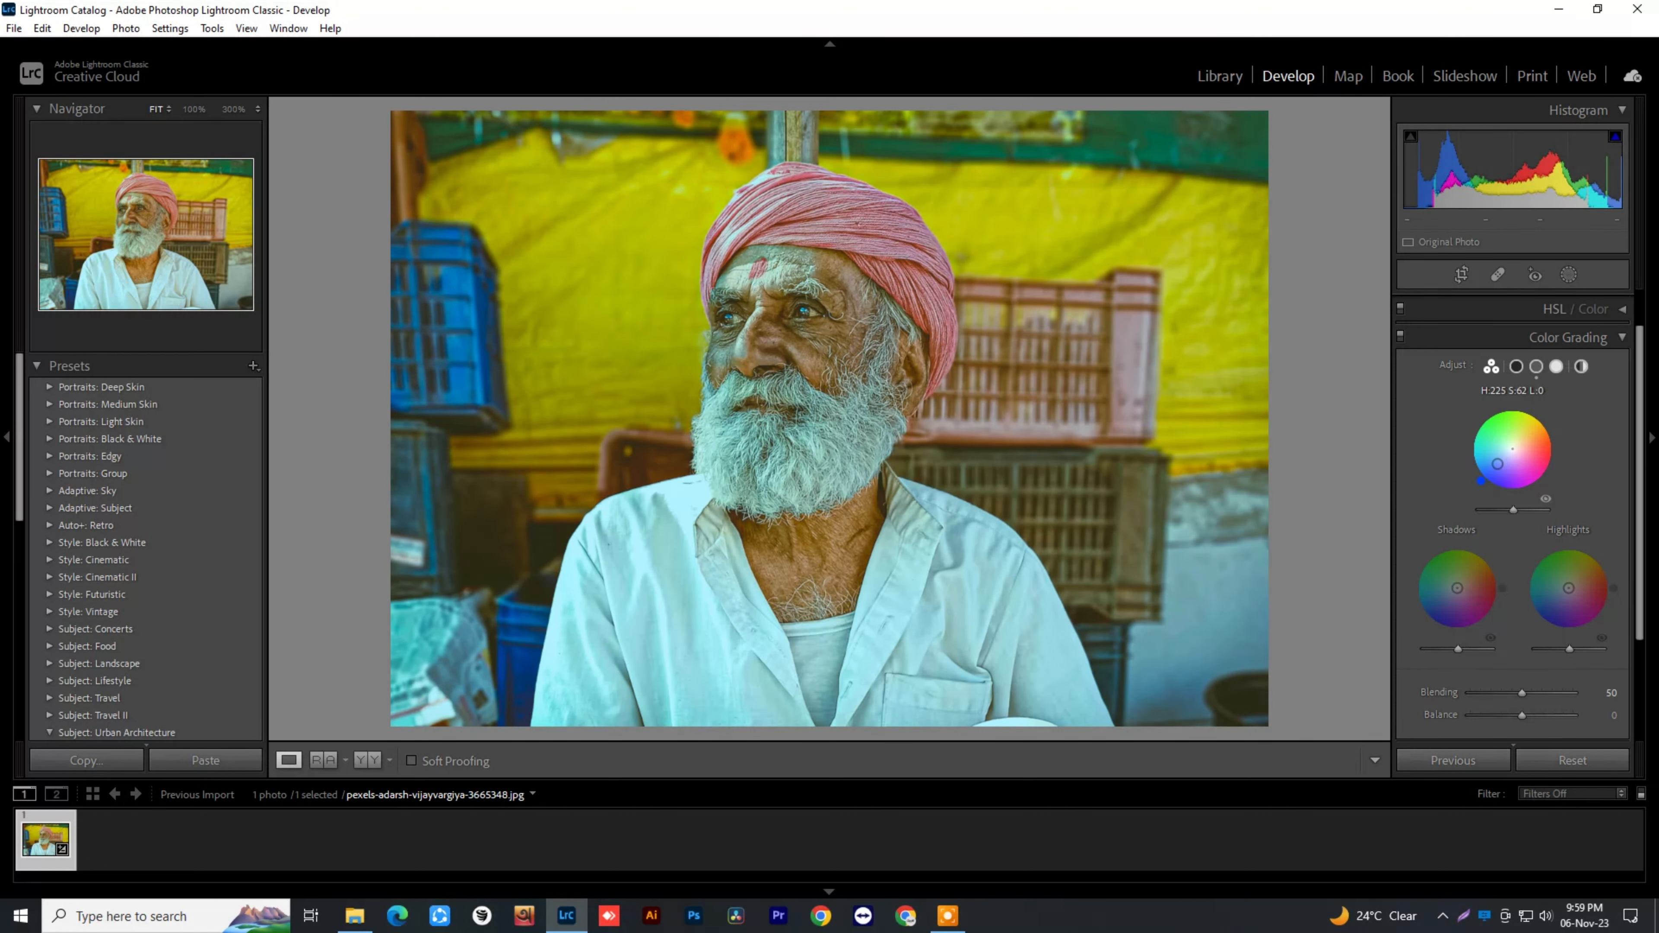
drag(1496, 462, 1488, 458)
key(ctrl+z)
key(ctrl+z)
drag(1503, 462, 1498, 462)
Step: Tint the highlights warm yellow with Color Grading, at hue 53 and saturation 61
scroll(1563, 487, down, 1)
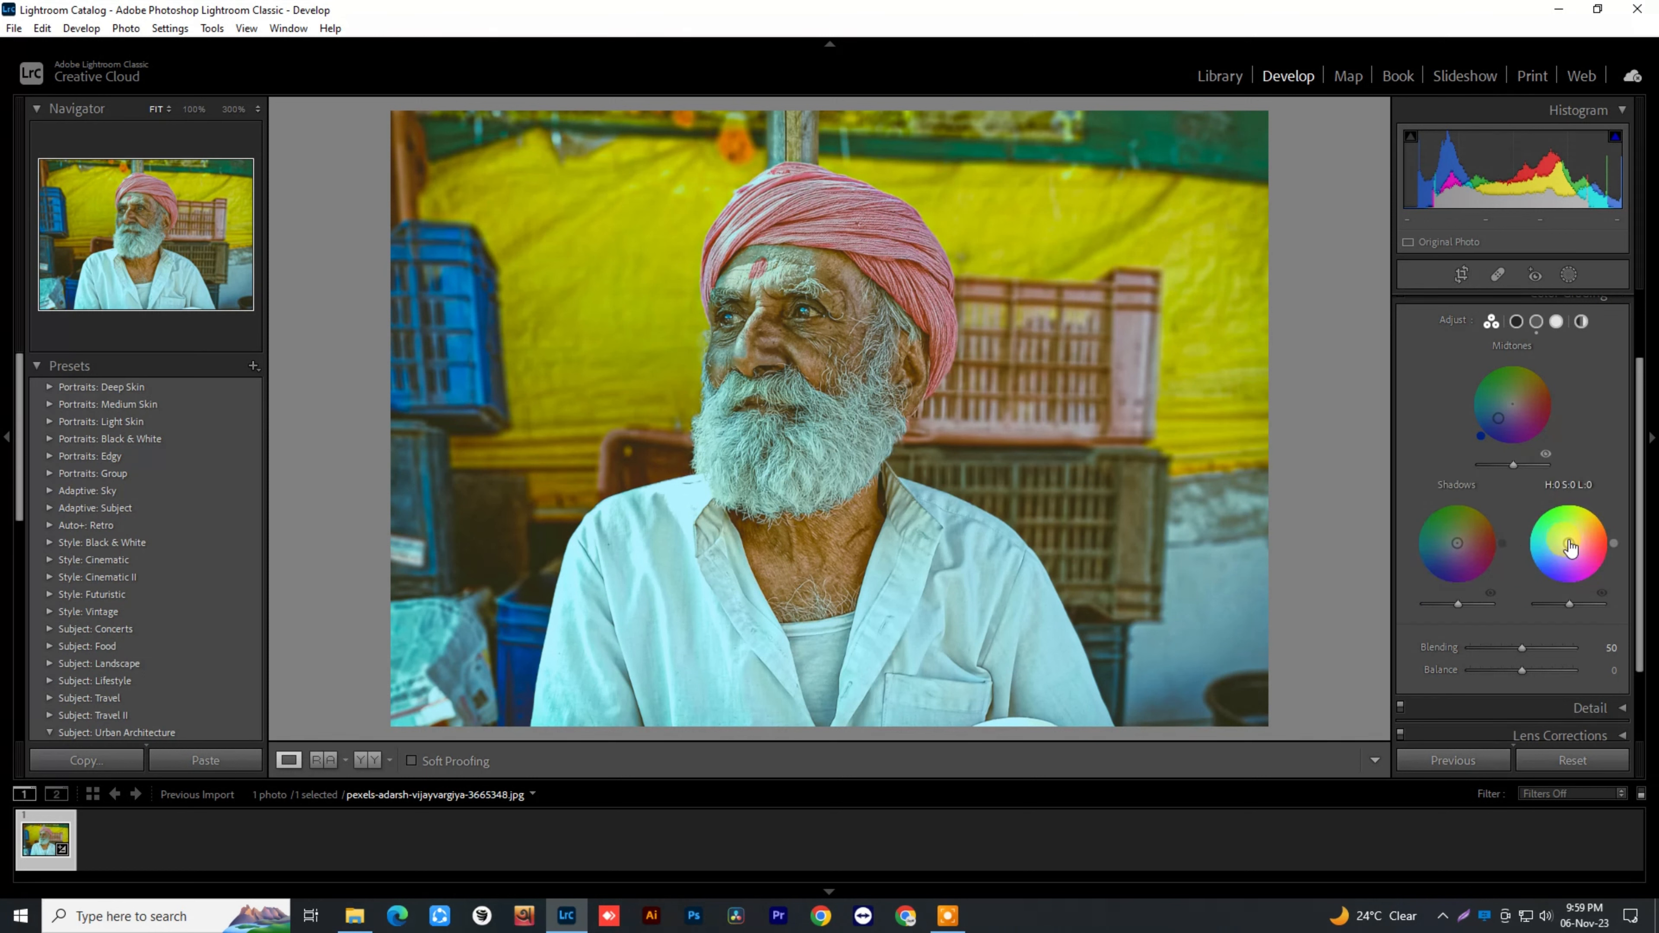
drag(1565, 540, 1548, 553)
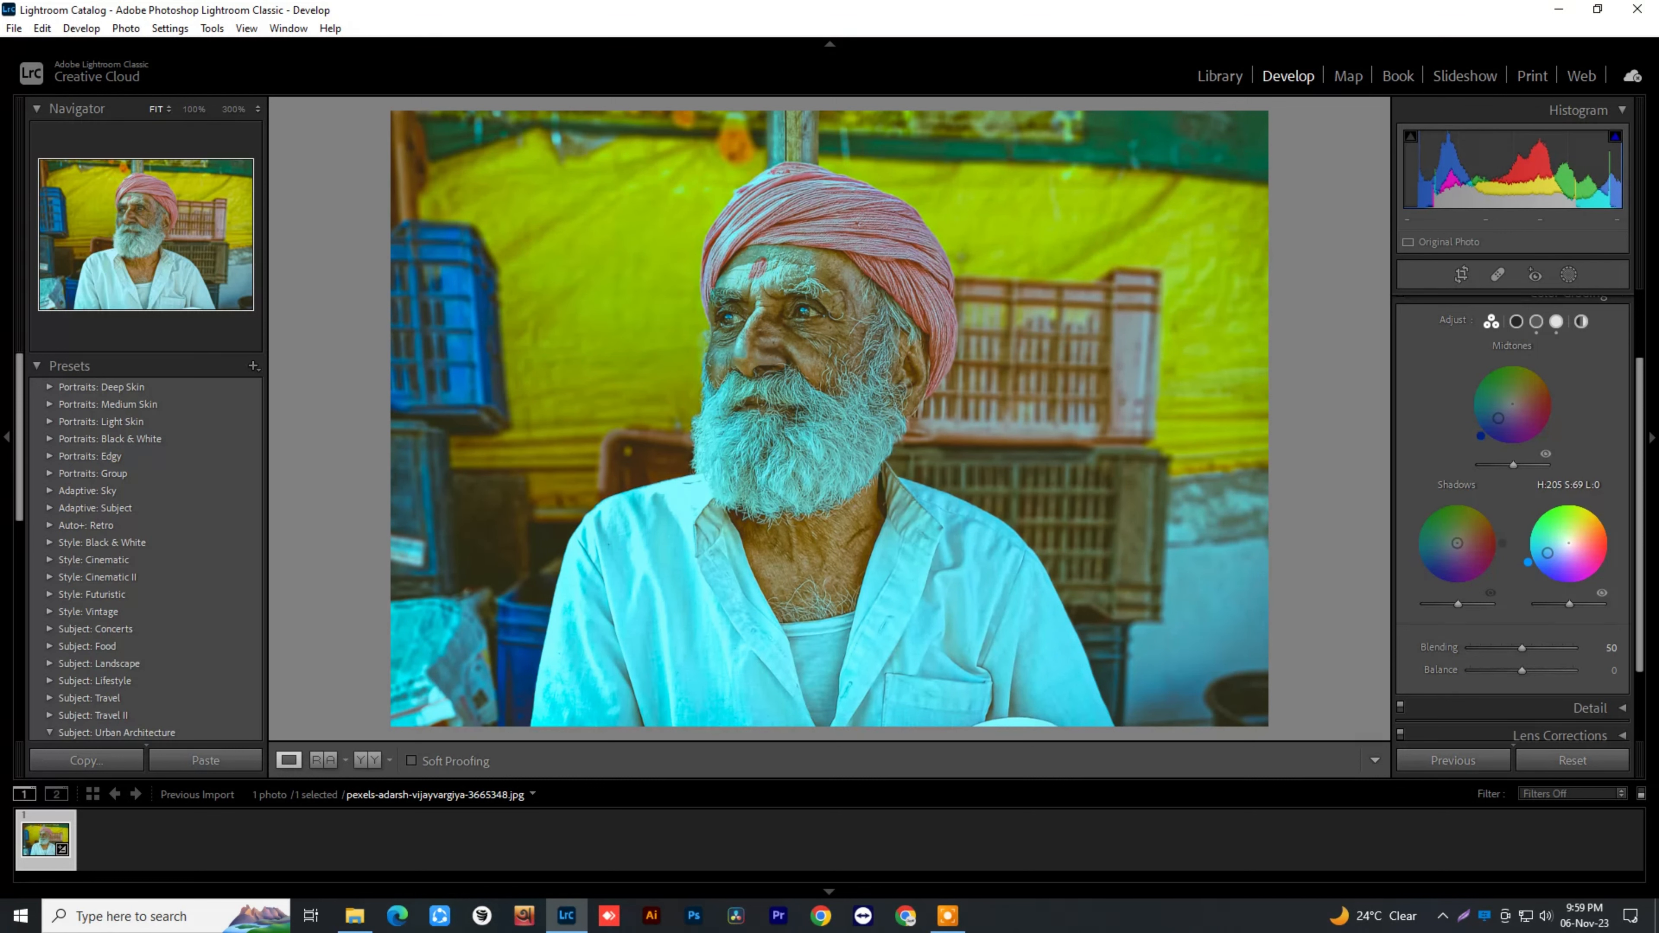
drag(1547, 553, 1581, 526)
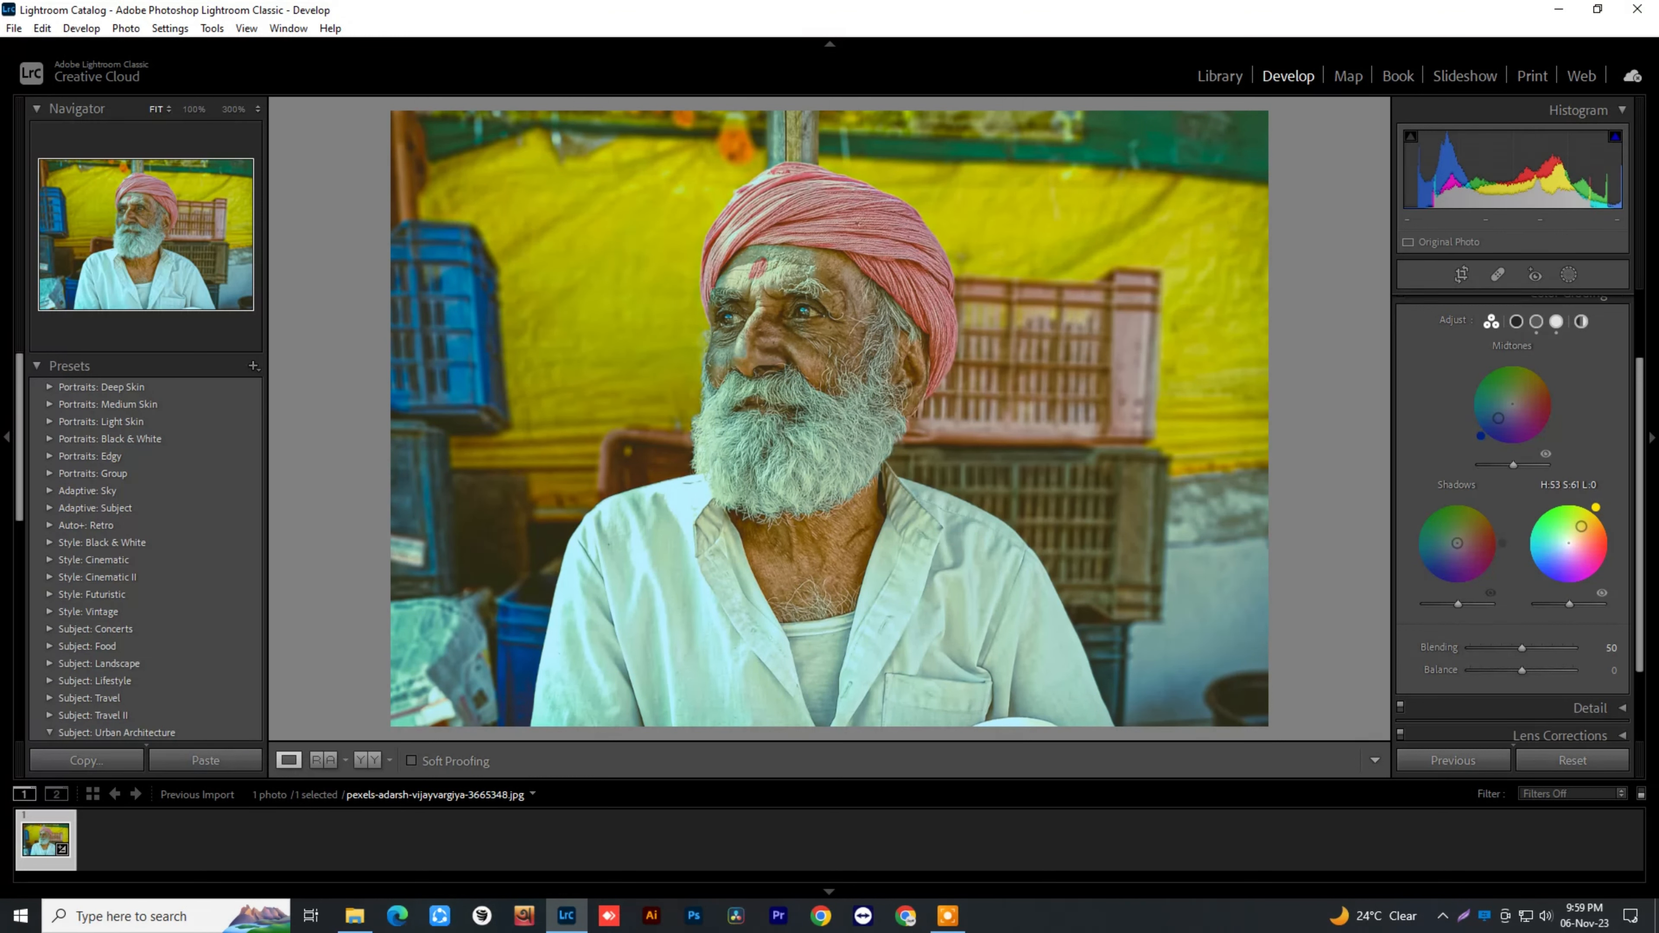
scroll(1589, 364, up, 2)
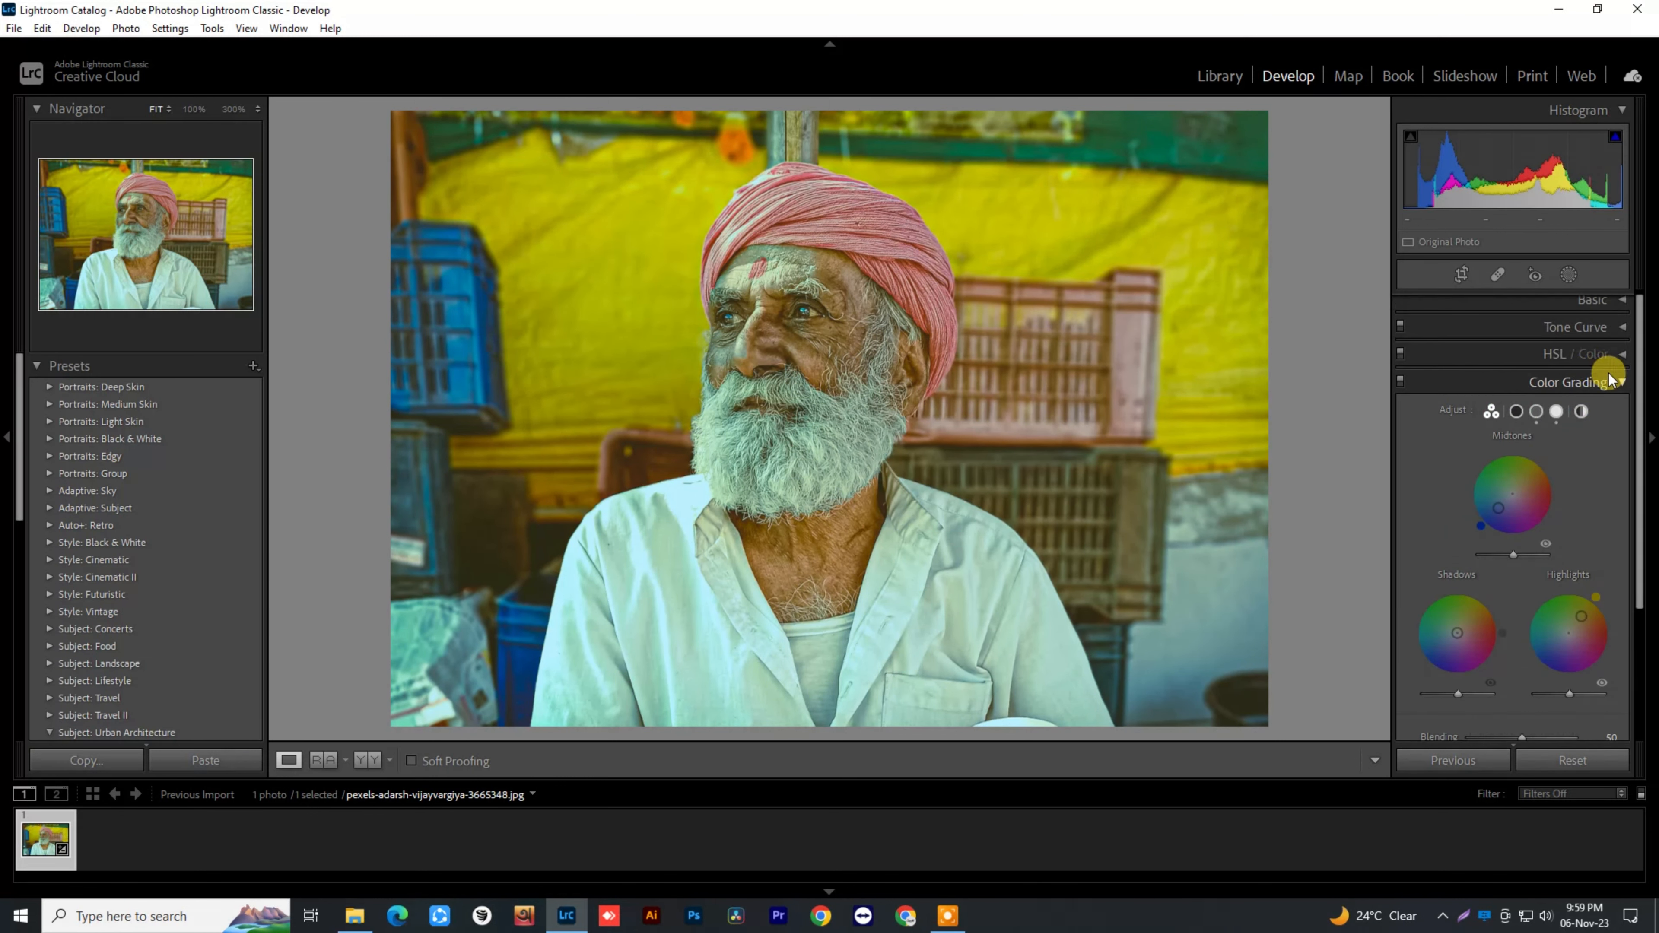
click(1610, 380)
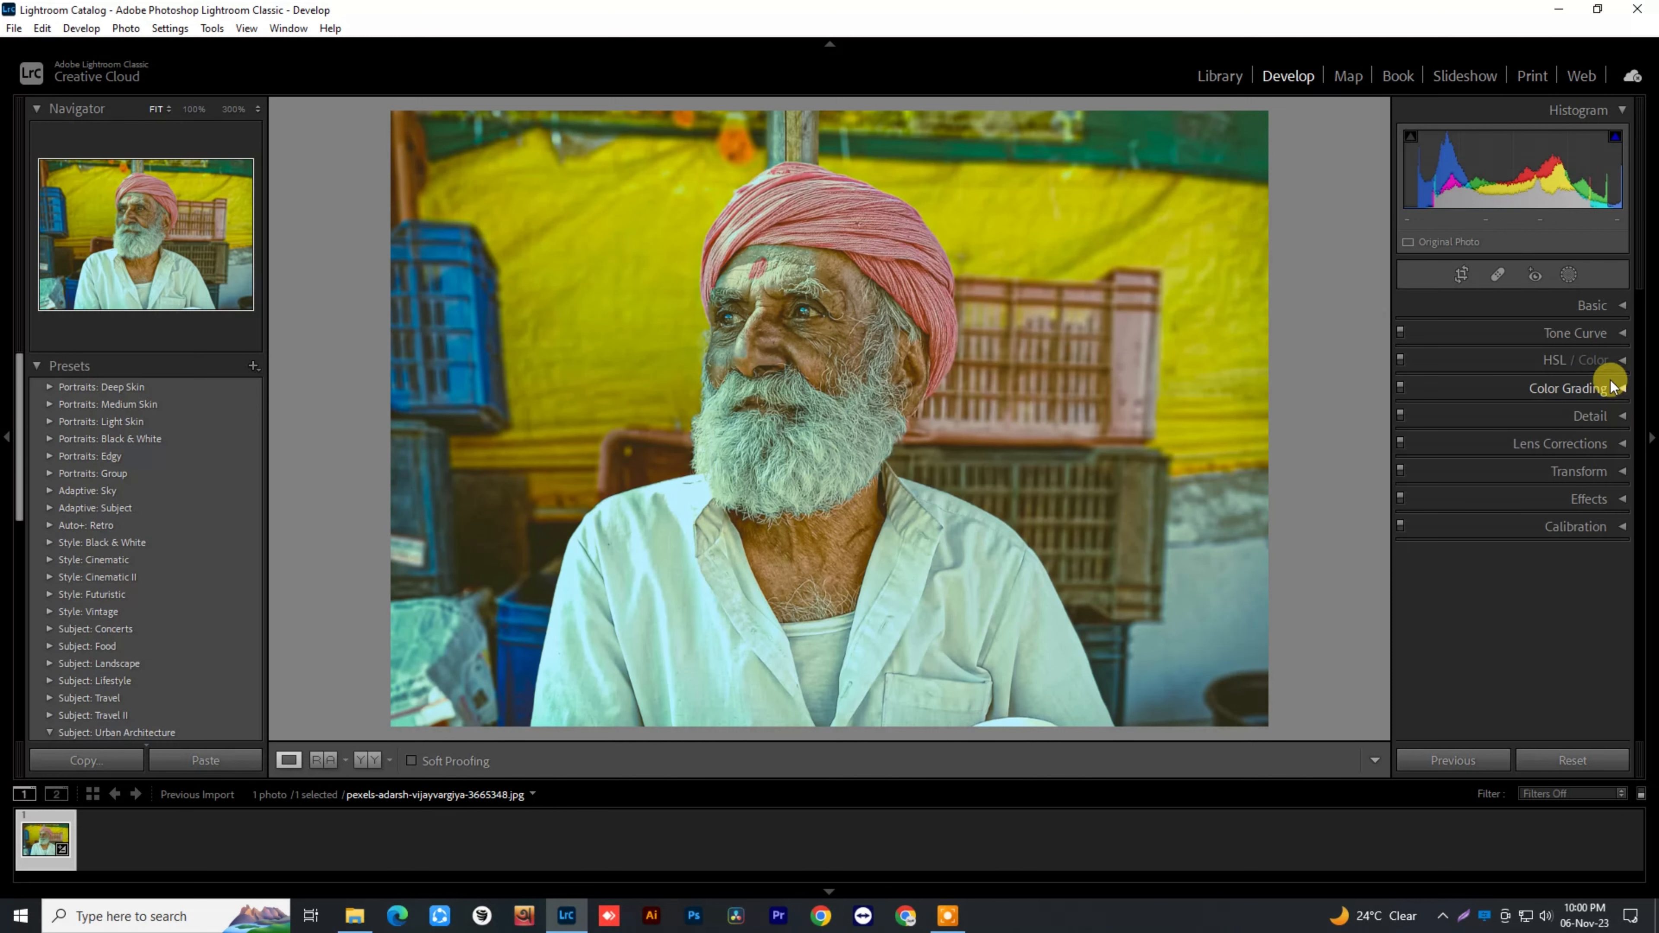
Step: Lower the white point of the Red channel tone curve to output 207, keeping its black point at 0
click(1617, 331)
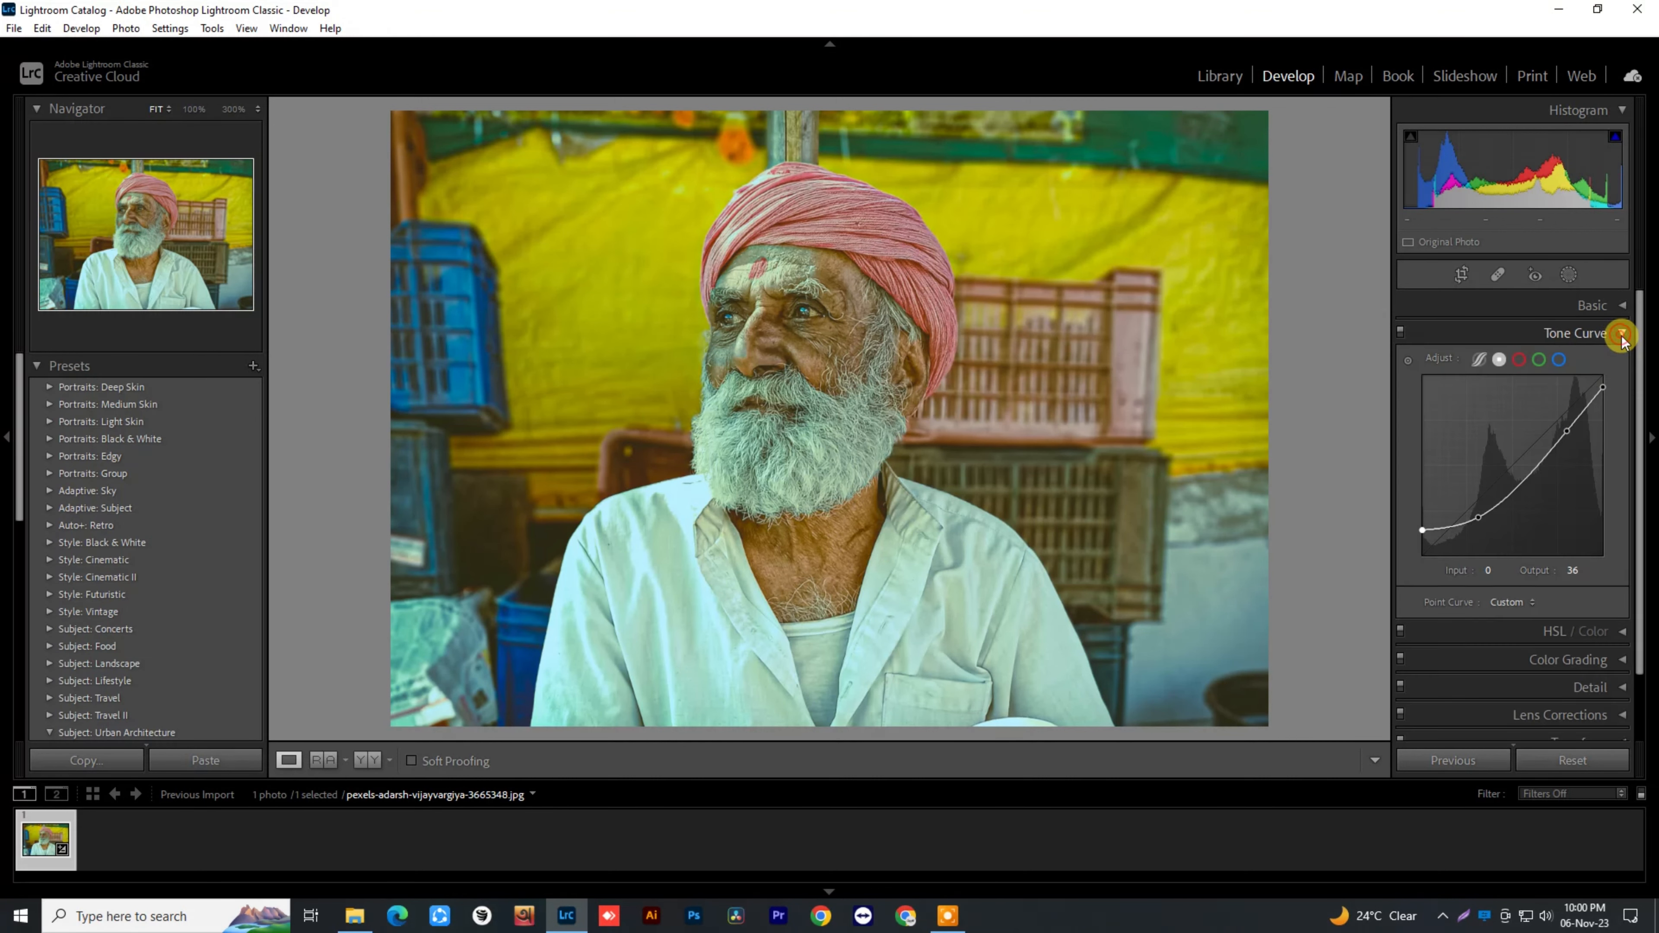
click(1520, 359)
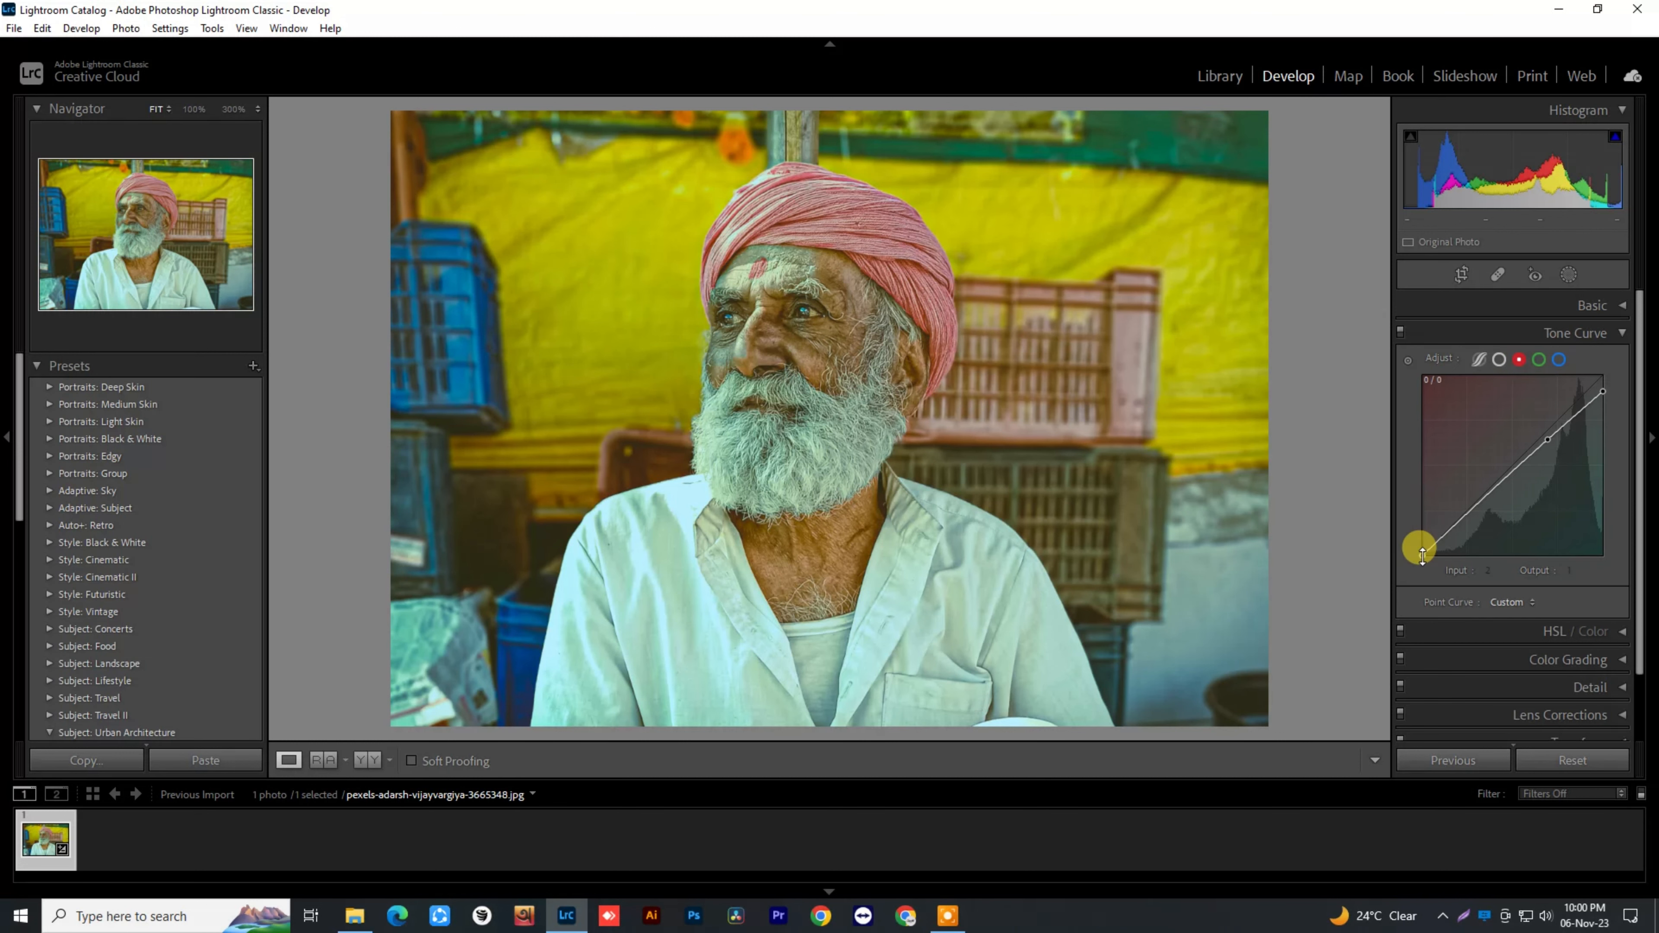
drag(1422, 555, 1378, 584)
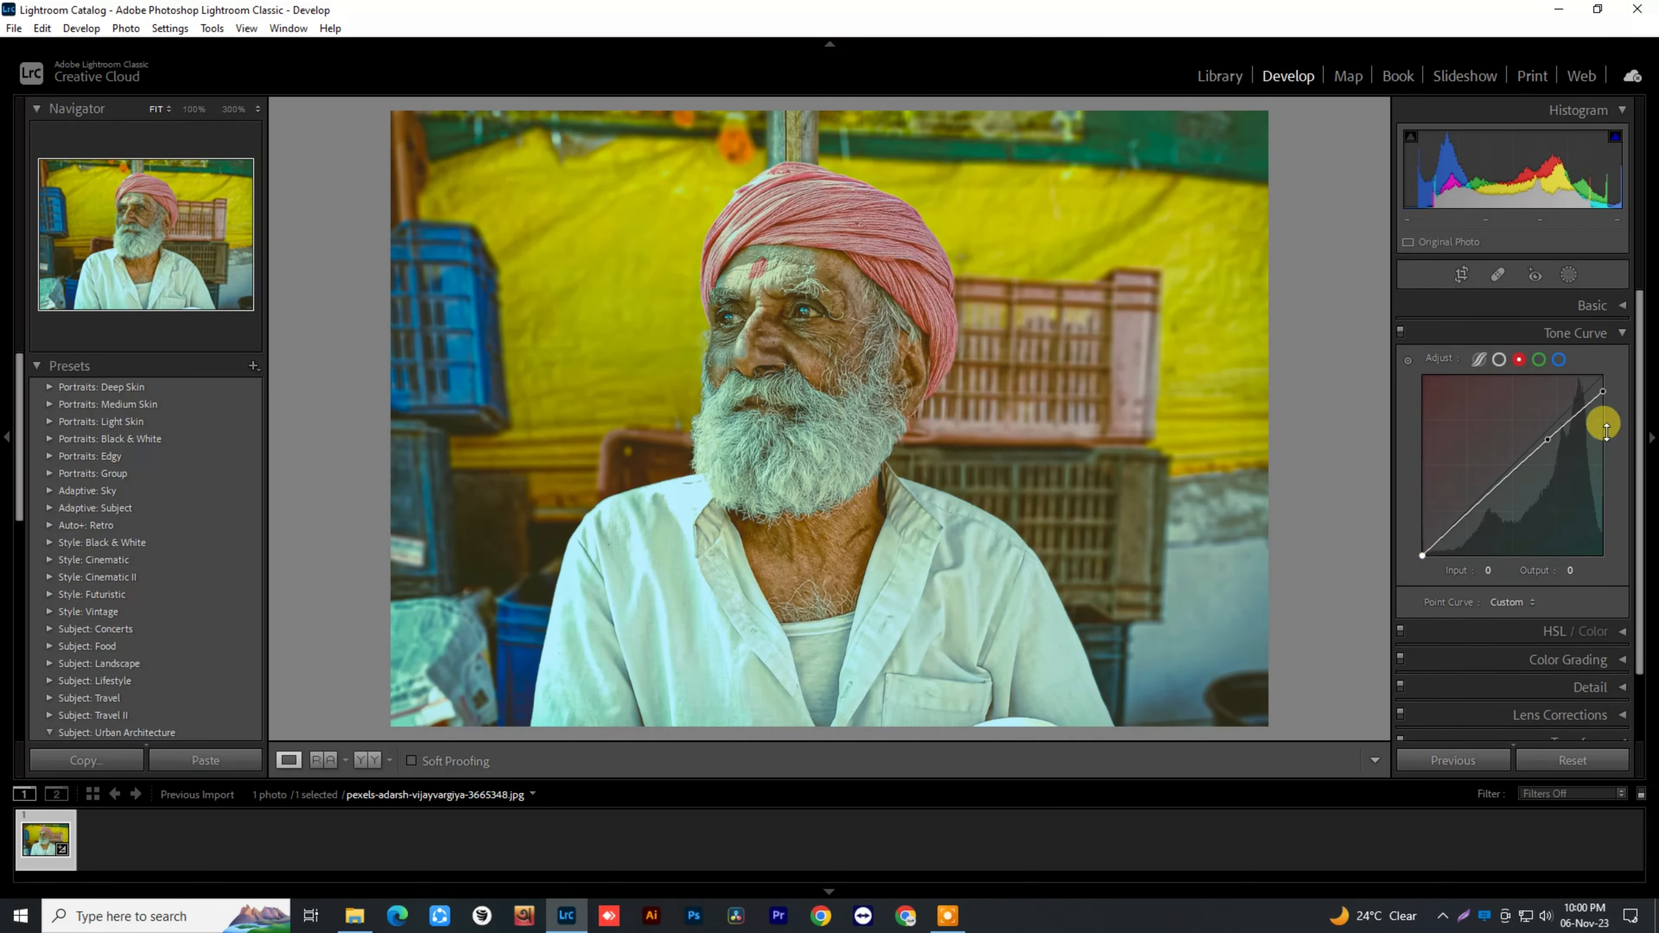
mouse_move(1604, 391)
mouse_down()
mouse_move(1593, 367)
mouse_move(1611, 412)
mouse_up()
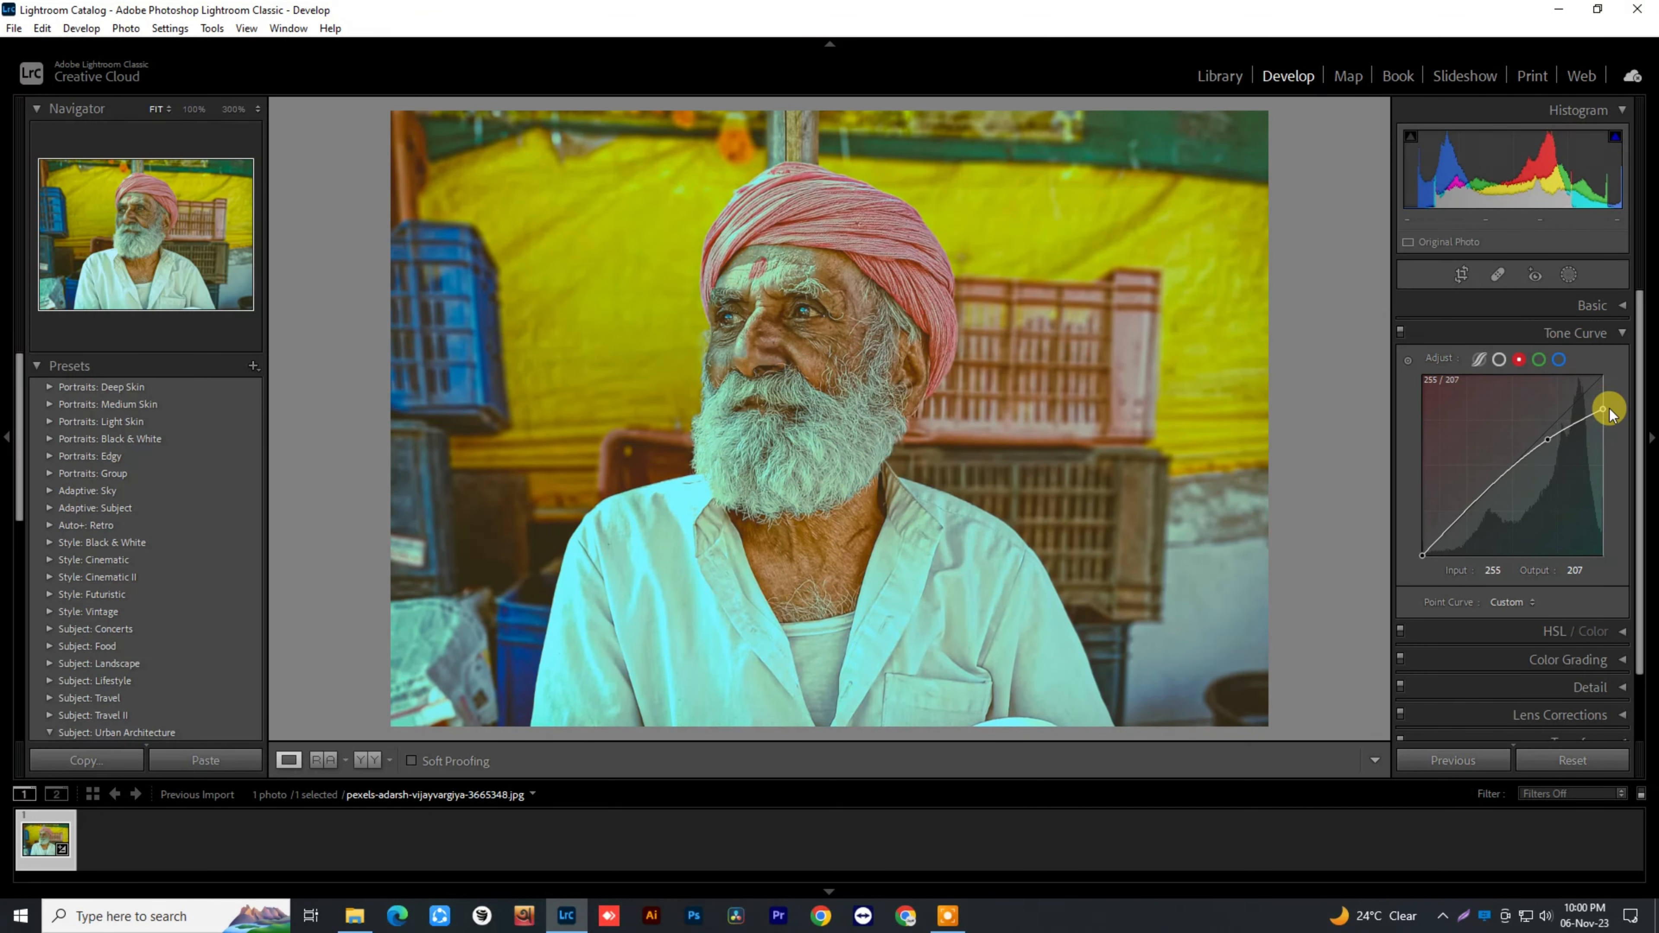
drag(1611, 412, 1606, 409)
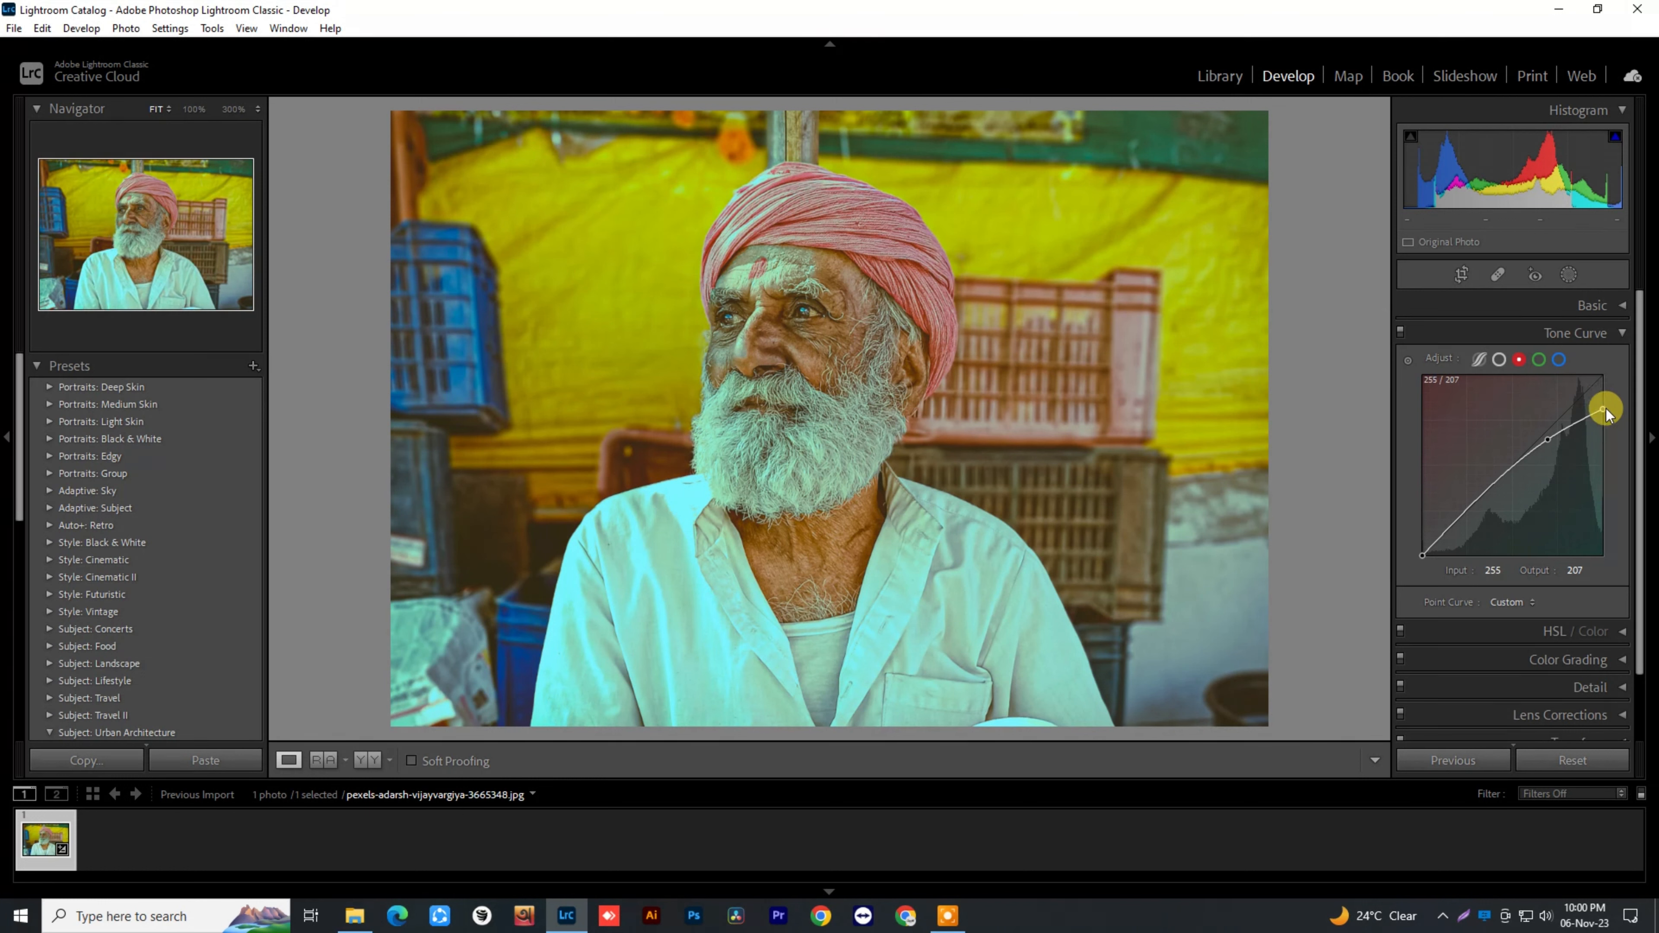
click(1622, 332)
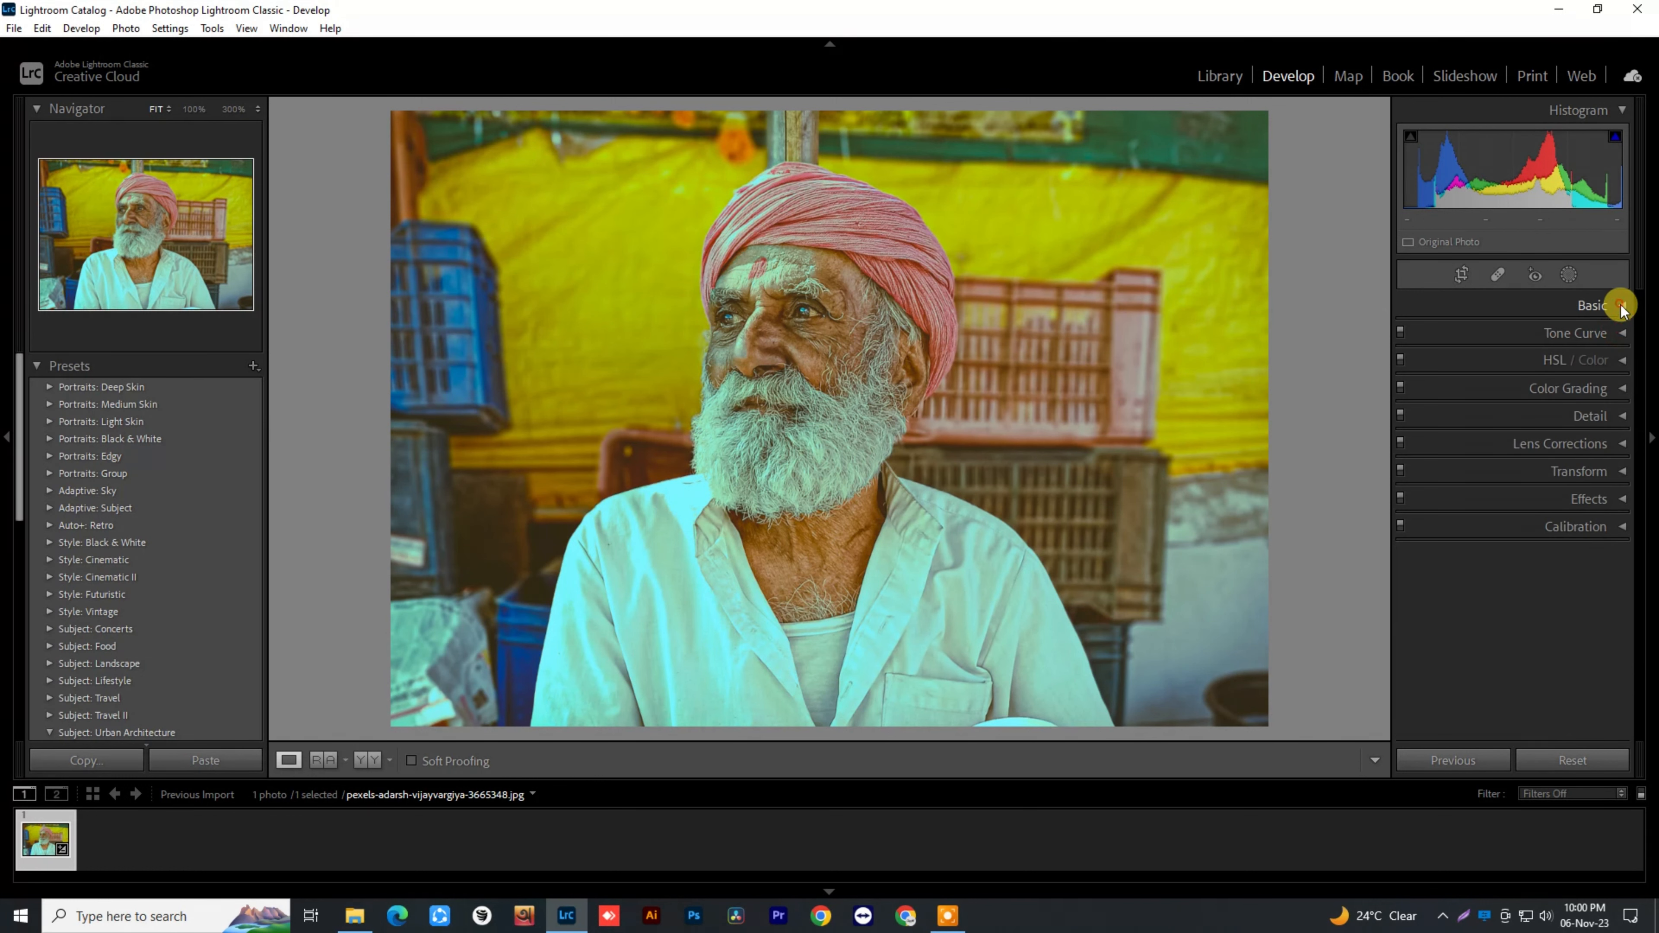
Step: Set the basic tone adjustments to Exposure −0.44, Whites −12 and Blacks +11
click(1620, 305)
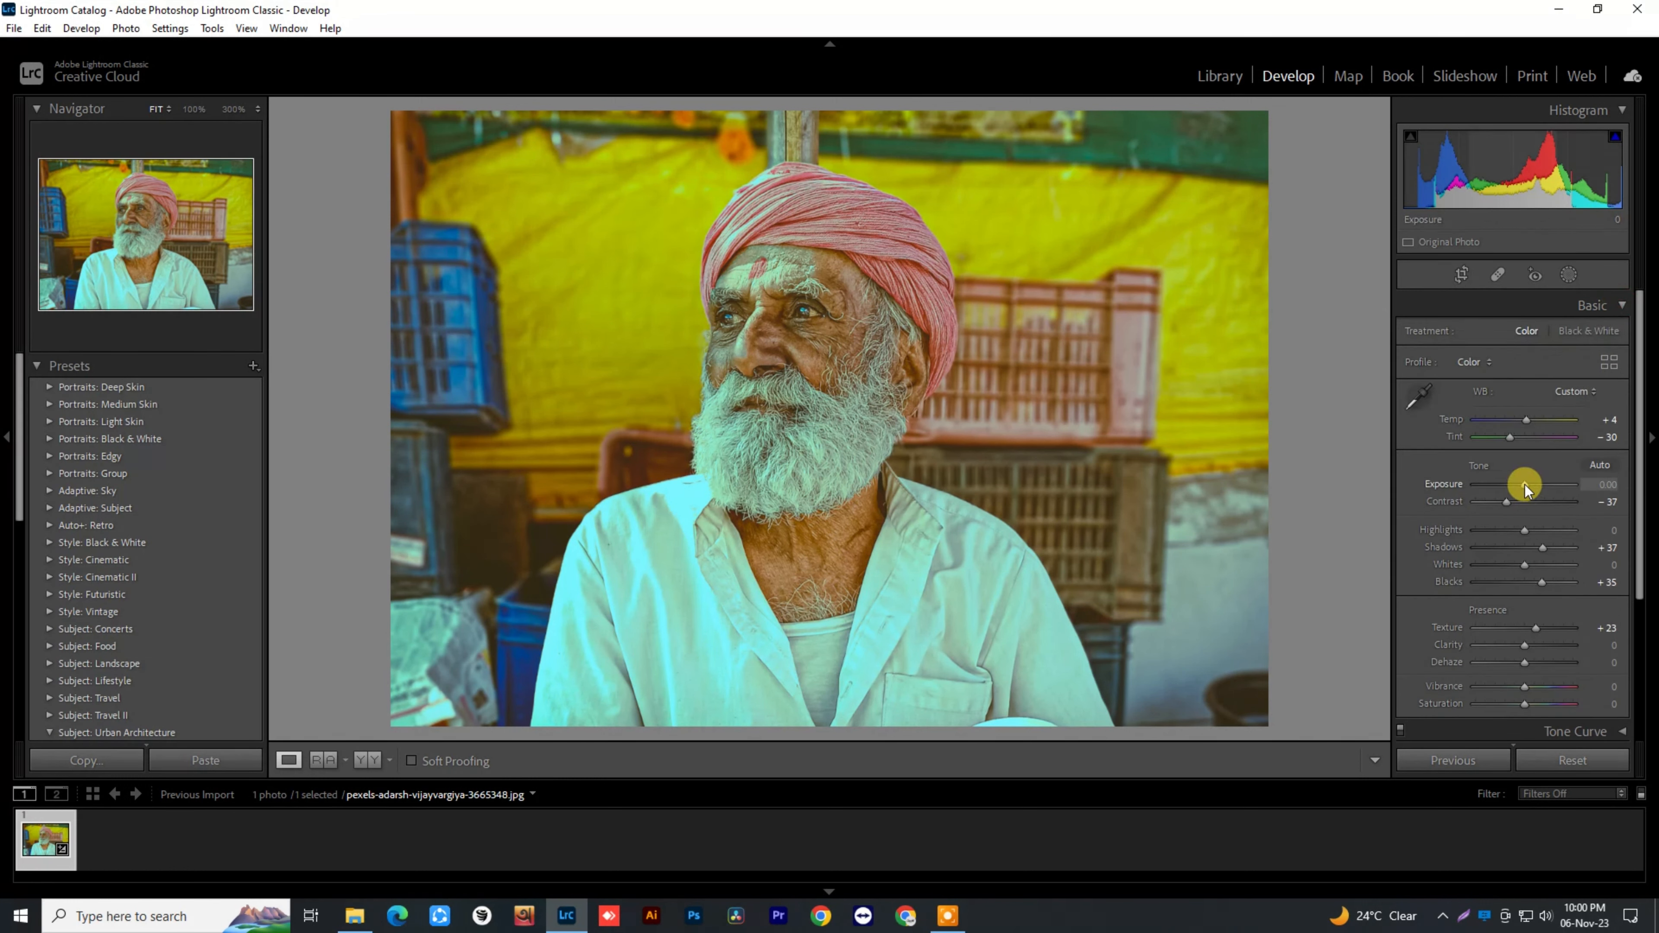
drag(1525, 485, 1522, 484)
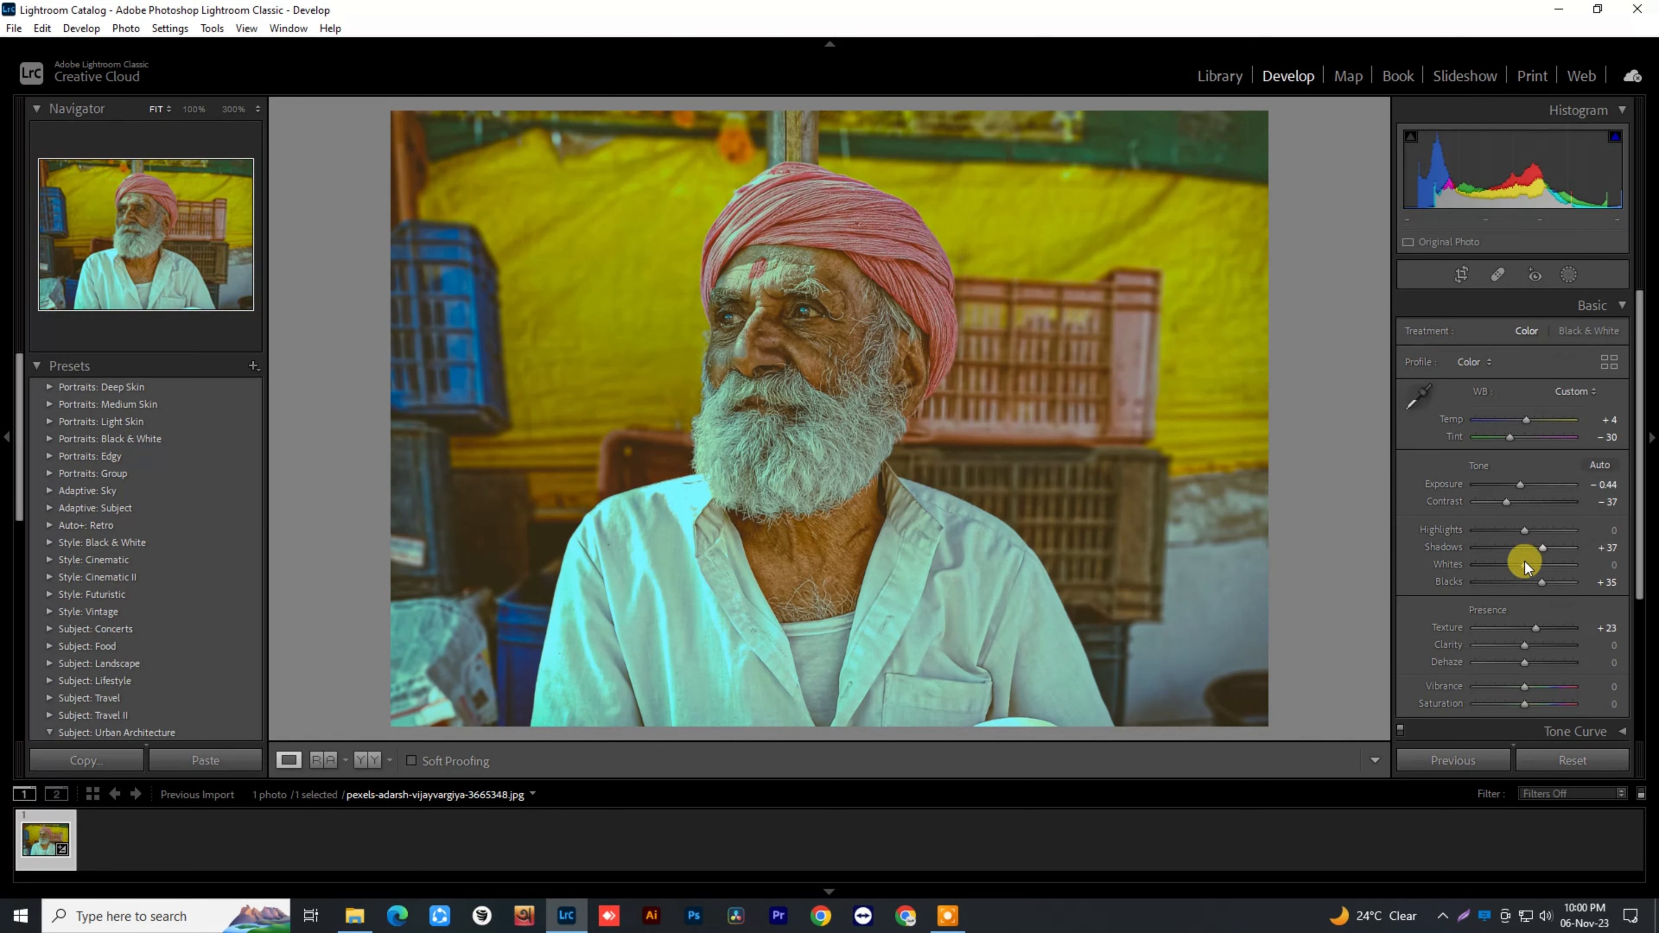
mouse_move(1527, 562)
mouse_down()
mouse_move(1540, 565)
mouse_move(1508, 560)
mouse_move(1514, 580)
mouse_move(1542, 578)
mouse_move(1500, 574)
mouse_move(1530, 575)
mouse_up()
scroll(1530, 582, down, 2)
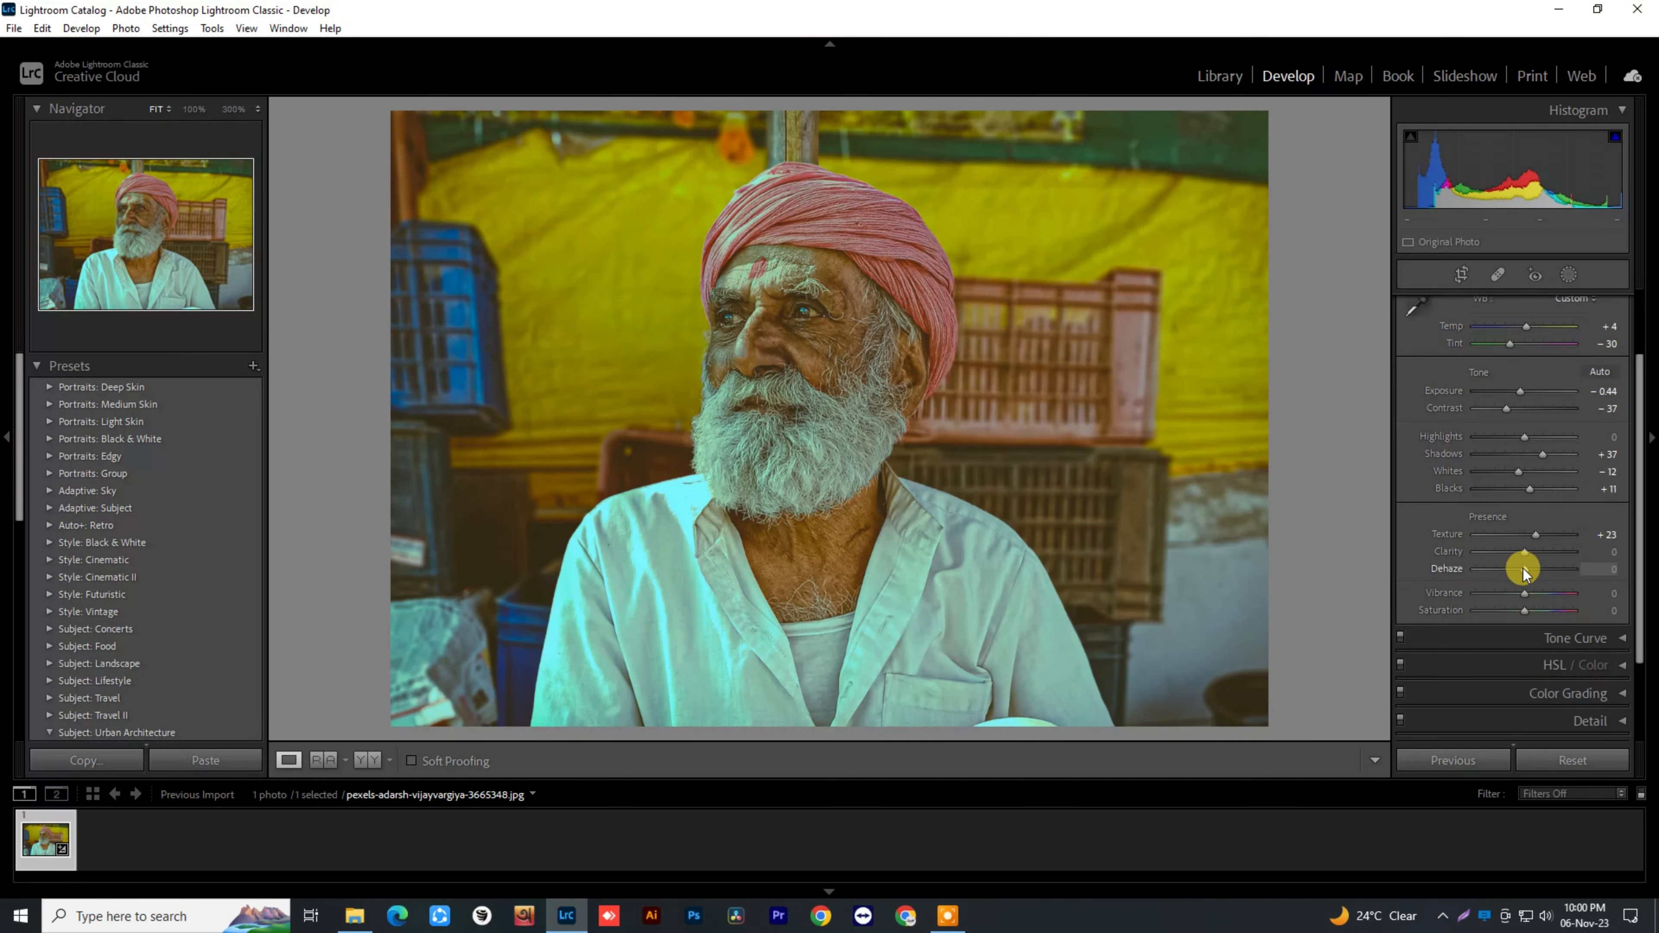
Step: Try an overall Saturation of +7 in the basic adjustments and return it to 0
mouse_move(1525, 609)
mouse_down()
mouse_move(1464, 609)
mouse_move(1530, 613)
mouse_up()
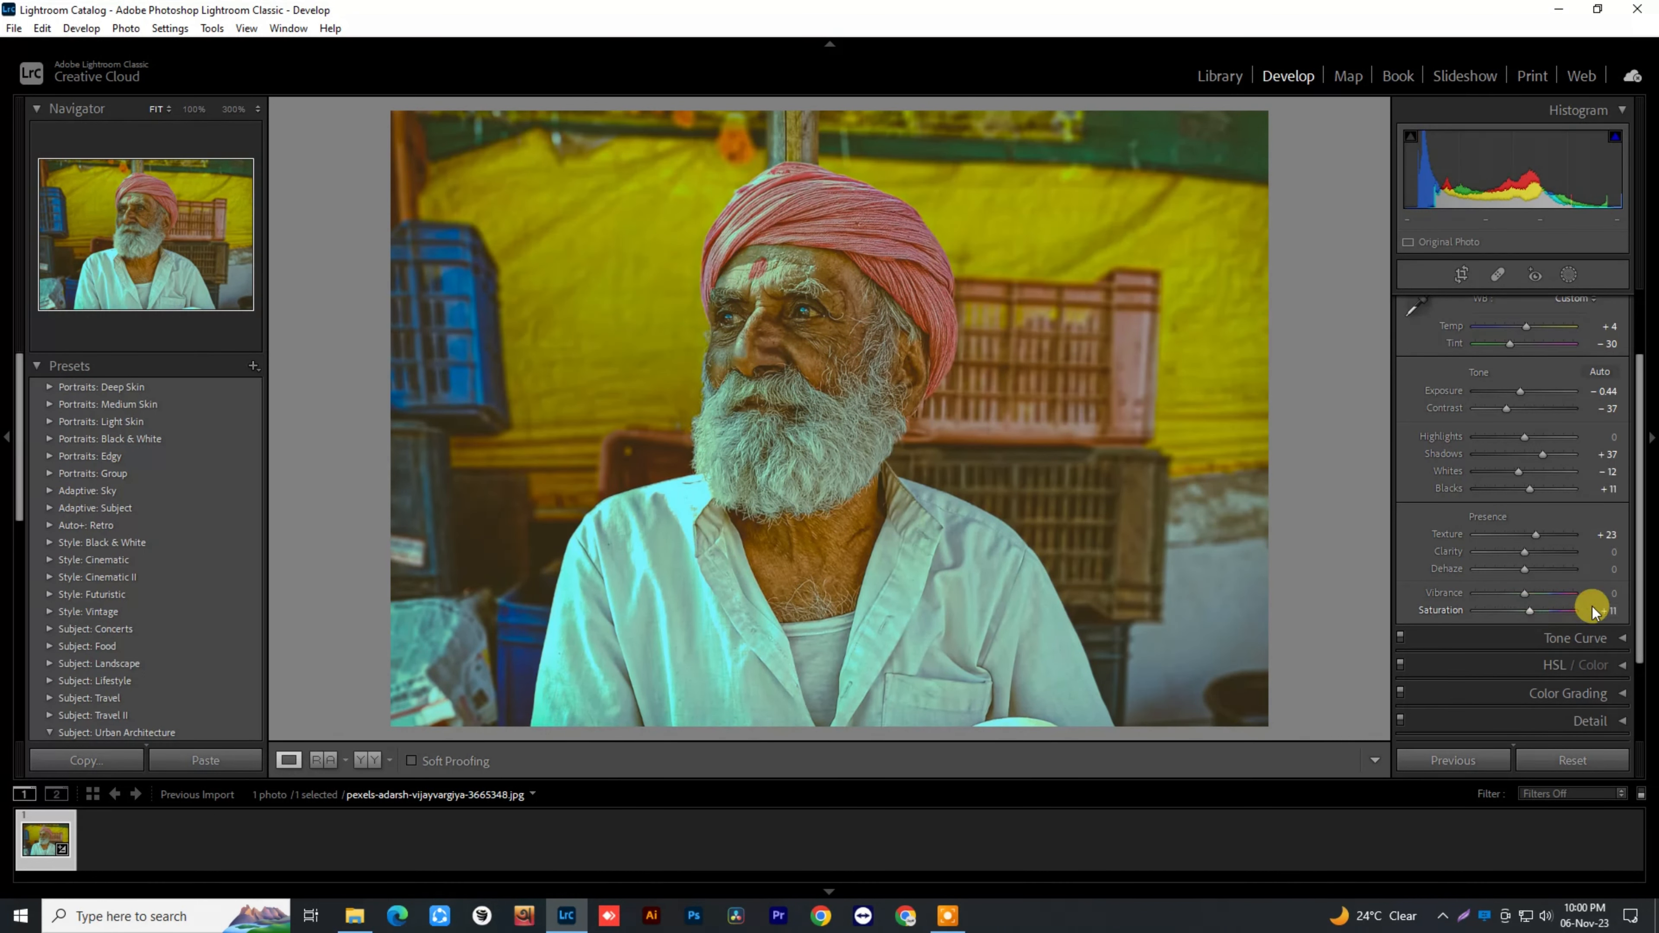
click(1611, 611)
text(7)
key(Return)
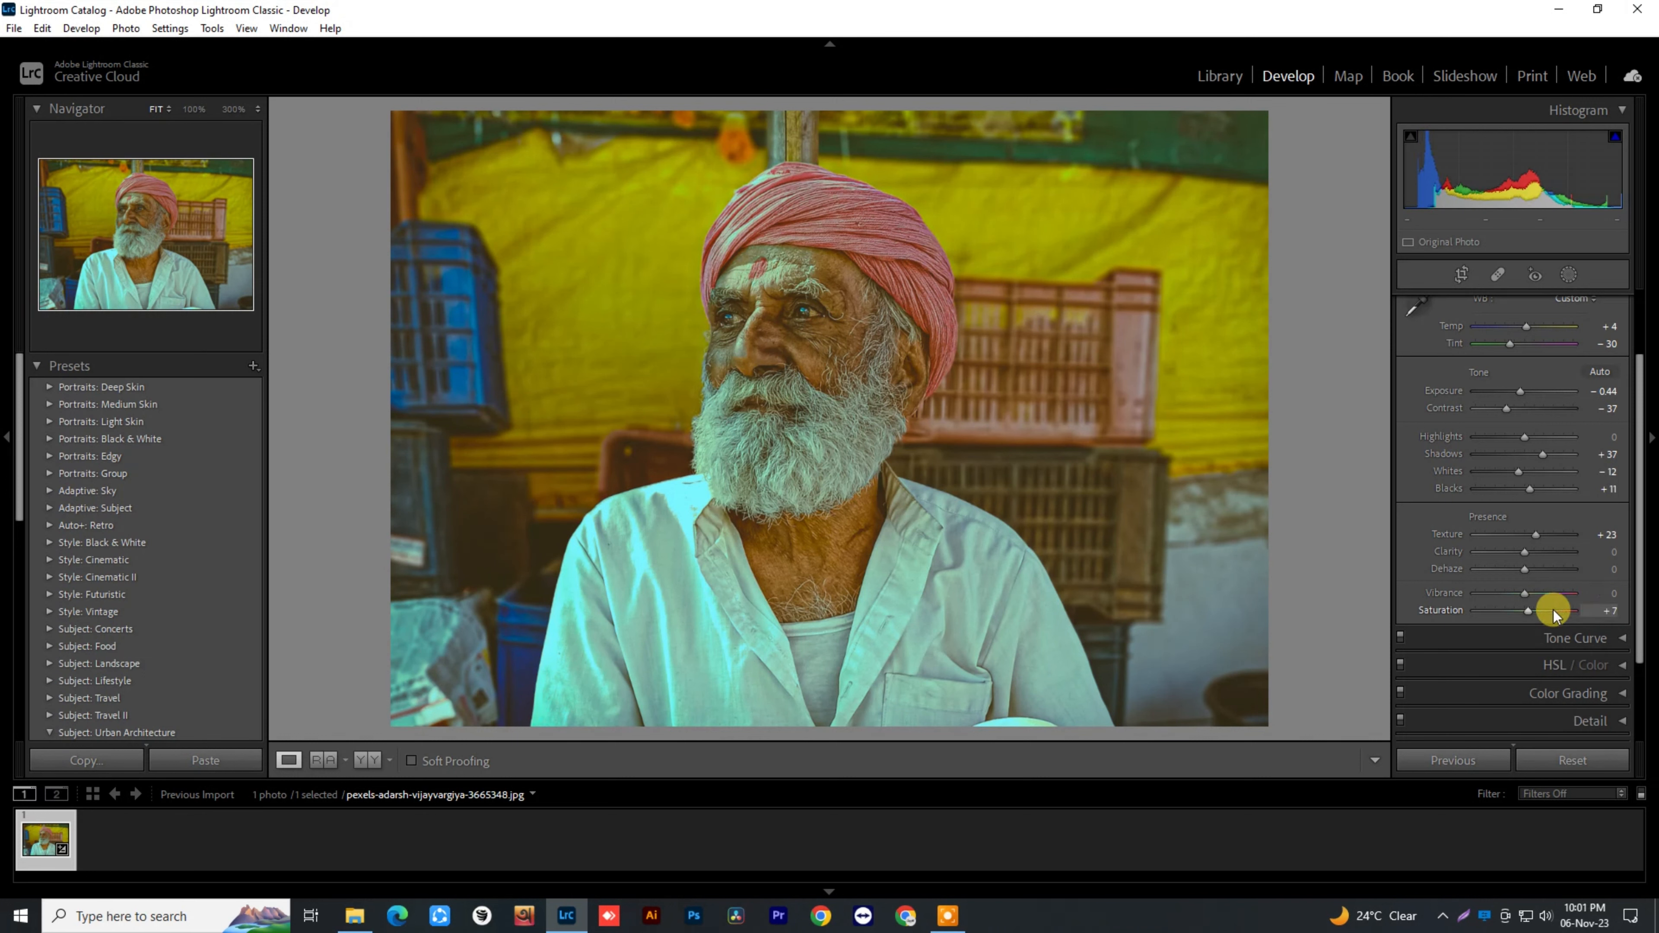
double_click(1529, 609)
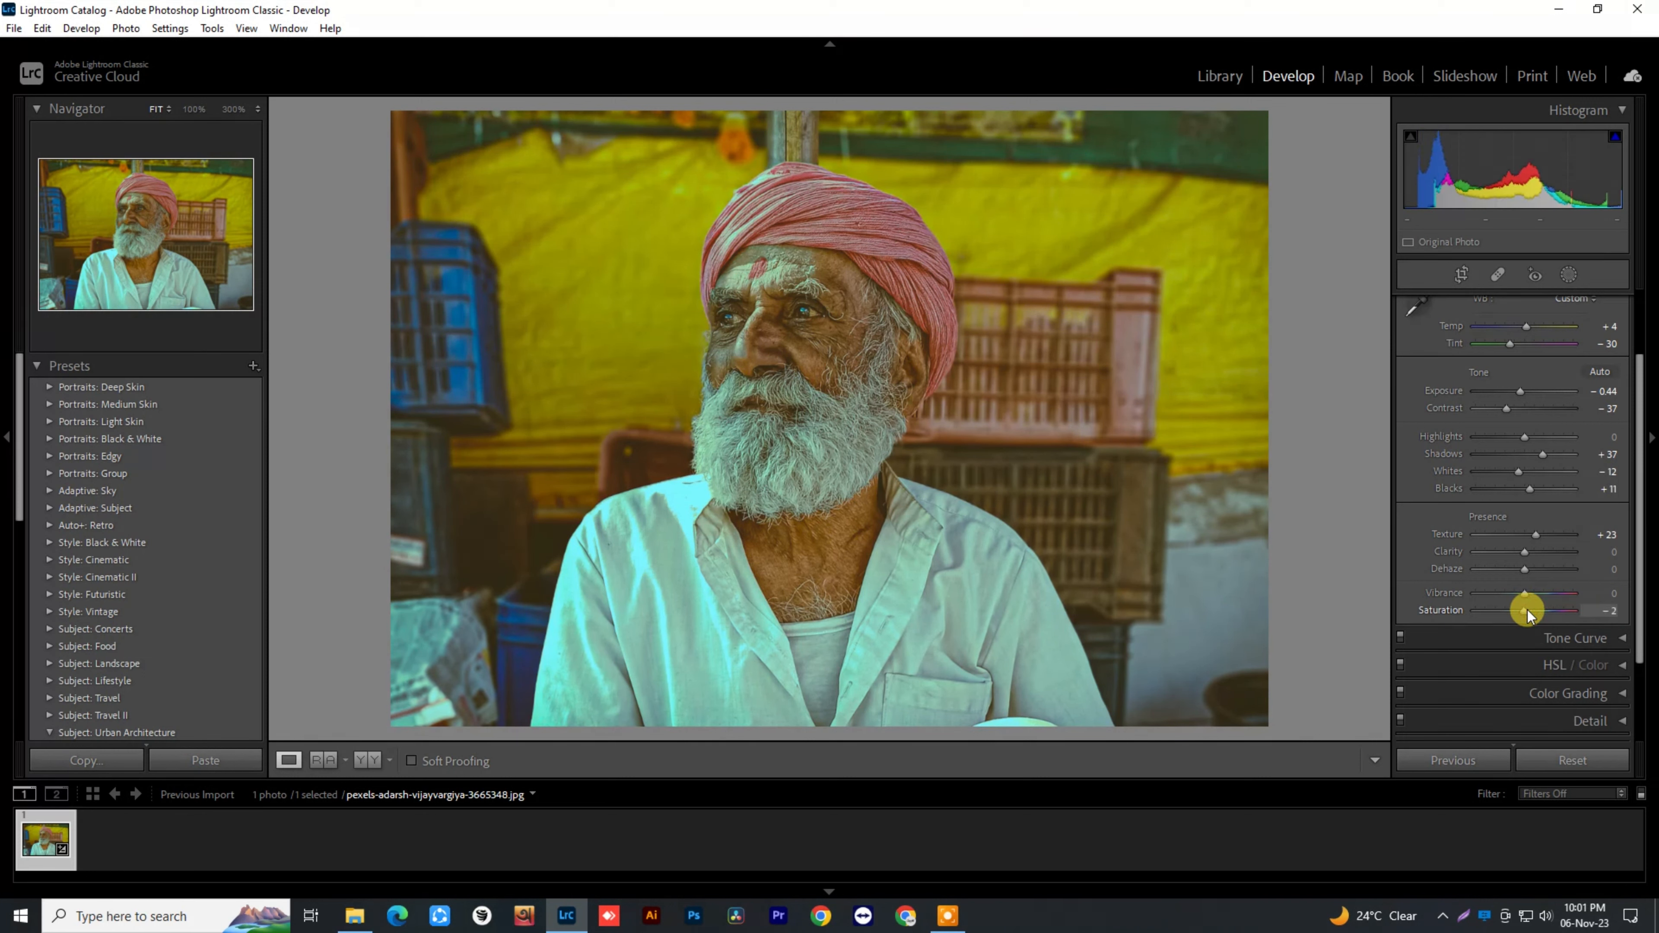
scroll(1579, 407, up, 2)
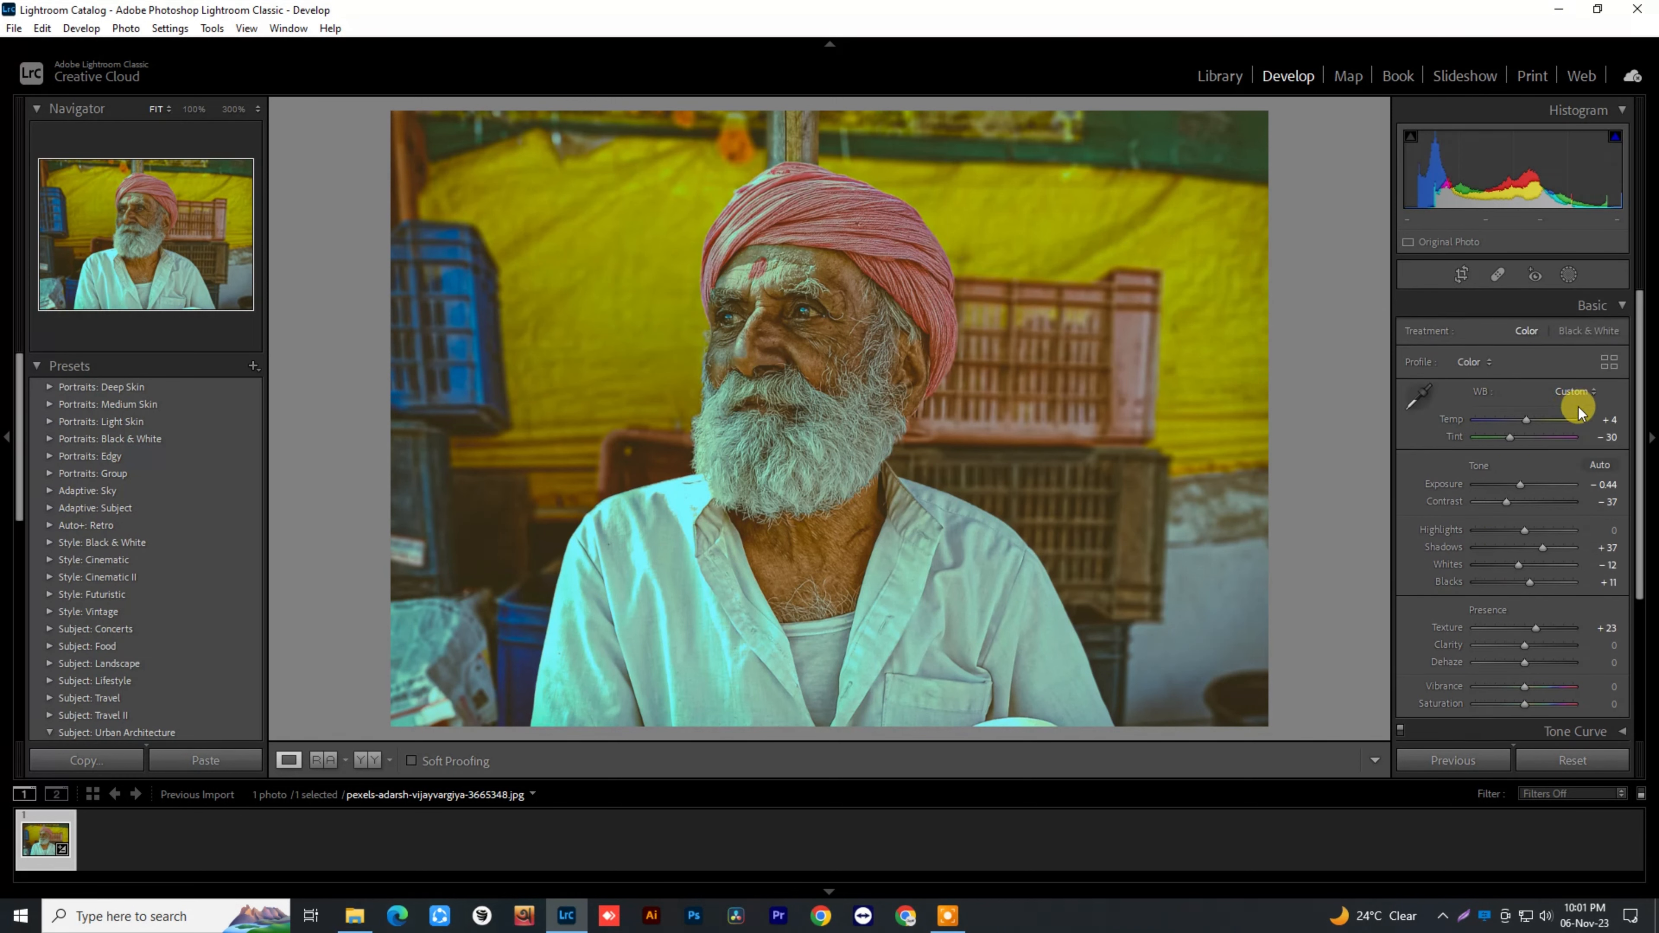
click(1619, 309)
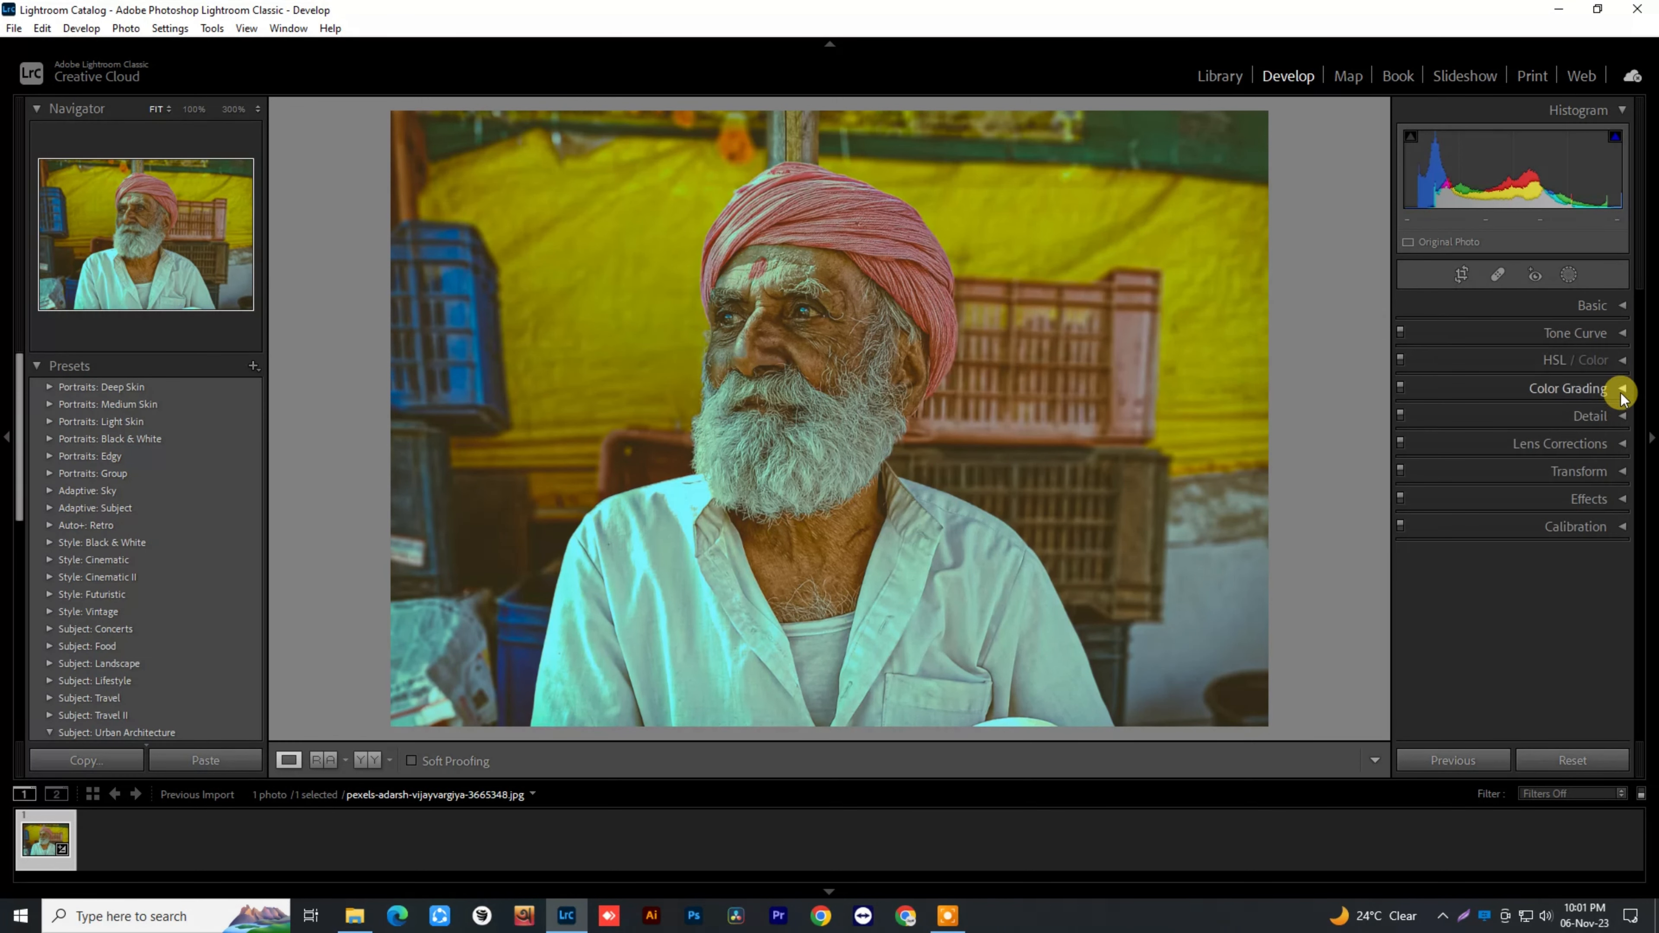
Step: In the HSL adjustments, set Yellow saturation to −13, Yellow hue to −53 and Yellow luminance to about +2
click(1619, 391)
click(1622, 337)
click(1622, 363)
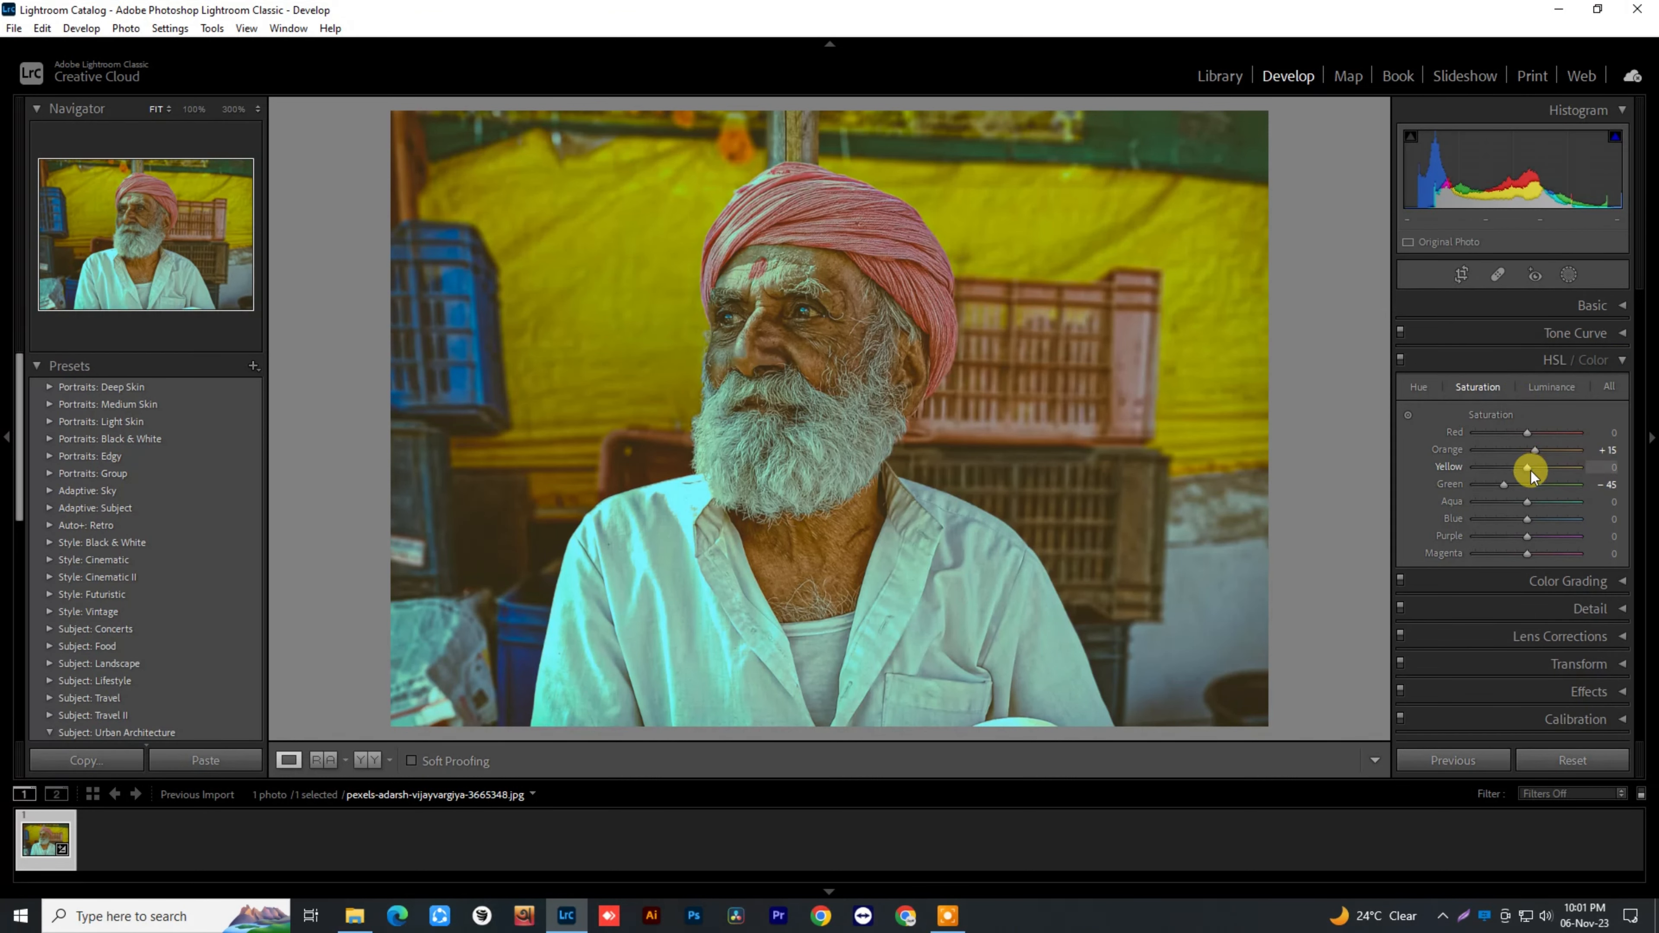
drag(1531, 471, 1516, 468)
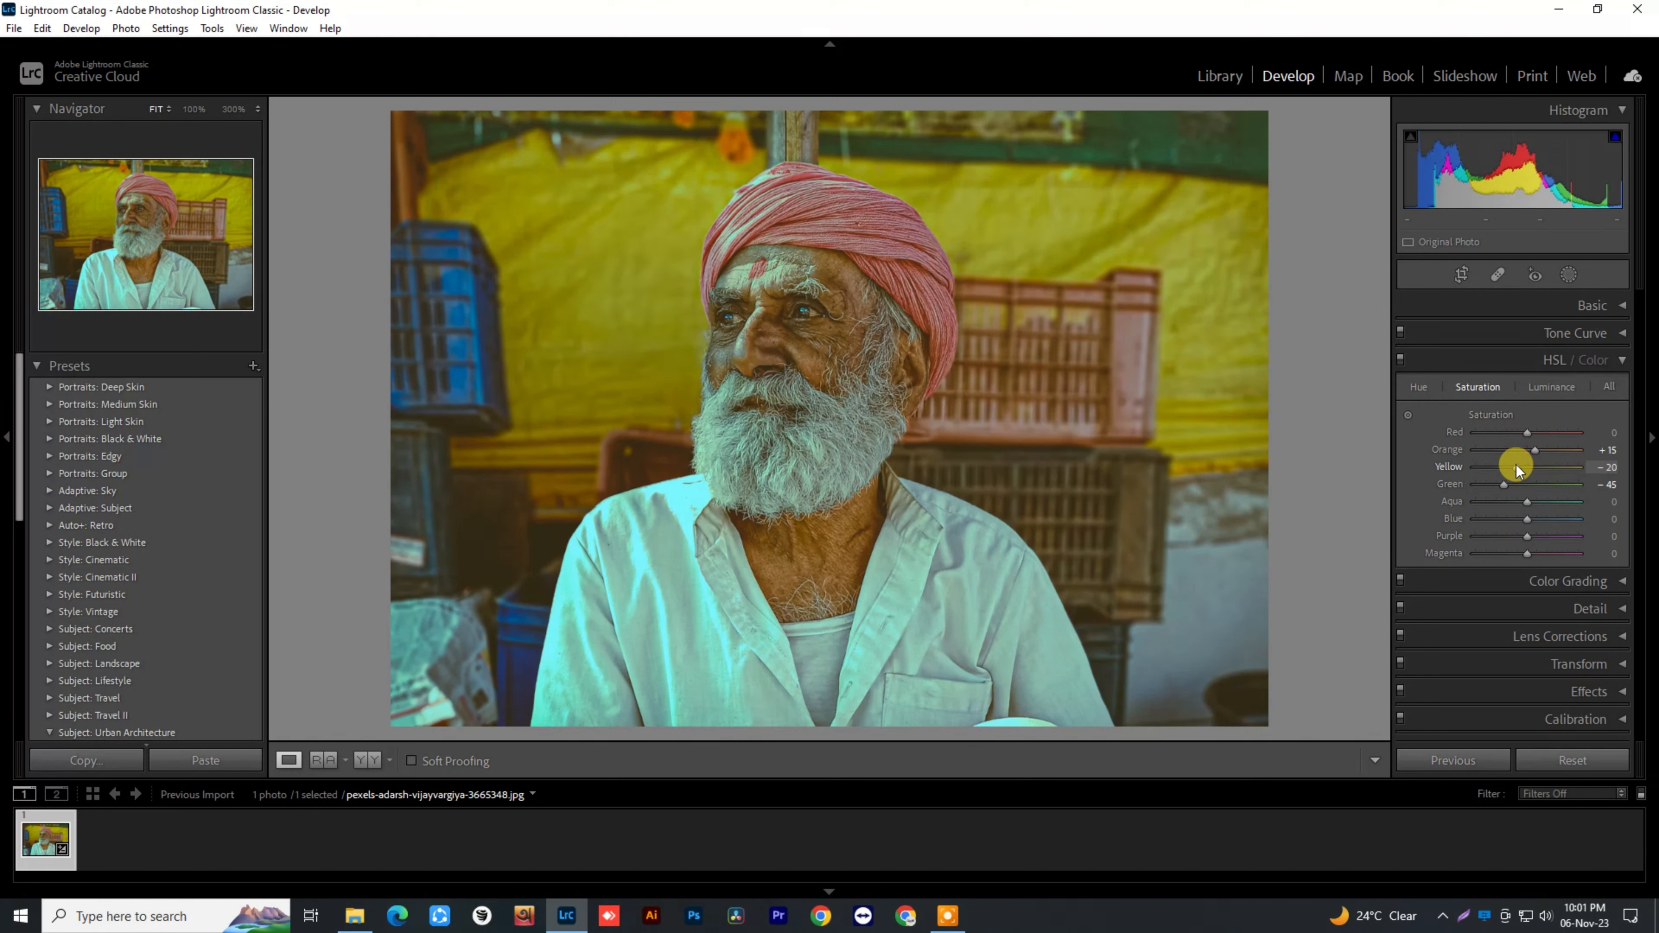
click(1421, 385)
mouse_move(1527, 468)
mouse_down()
mouse_move(1540, 467)
mouse_move(1494, 472)
mouse_move(1560, 475)
mouse_move(1477, 466)
mouse_move(1531, 477)
mouse_move(1501, 475)
mouse_up()
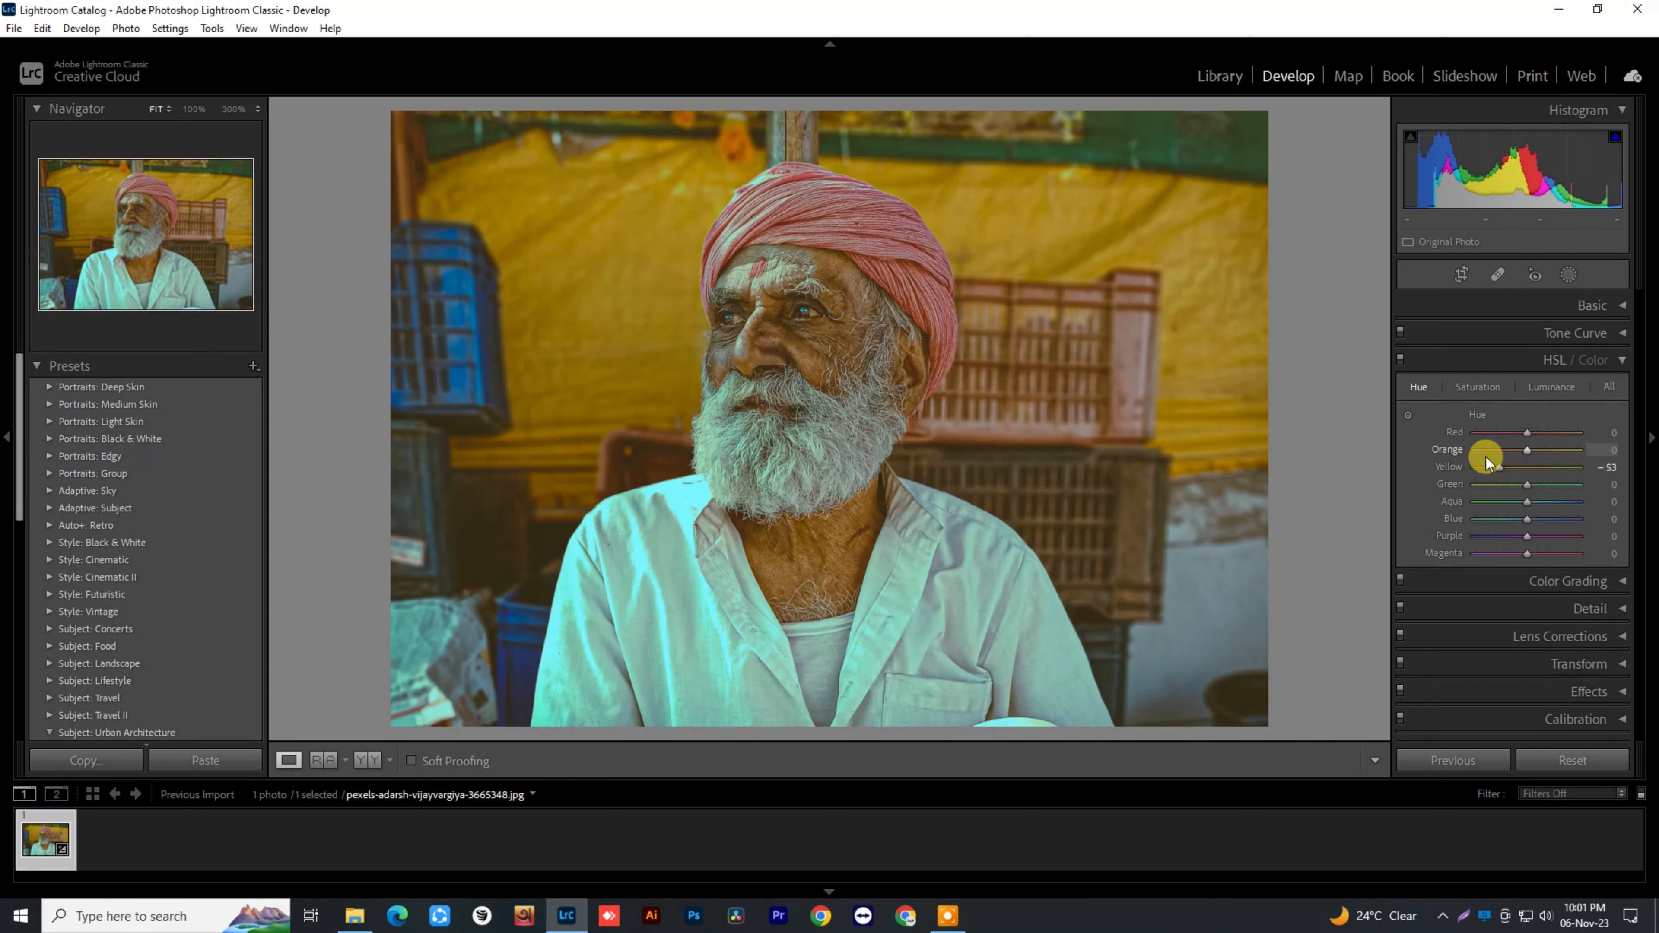
click(1552, 387)
mouse_move(1528, 450)
mouse_down()
mouse_move(1541, 450)
mouse_move(1504, 465)
mouse_move(1532, 467)
mouse_move(1499, 466)
mouse_move(1528, 467)
mouse_up()
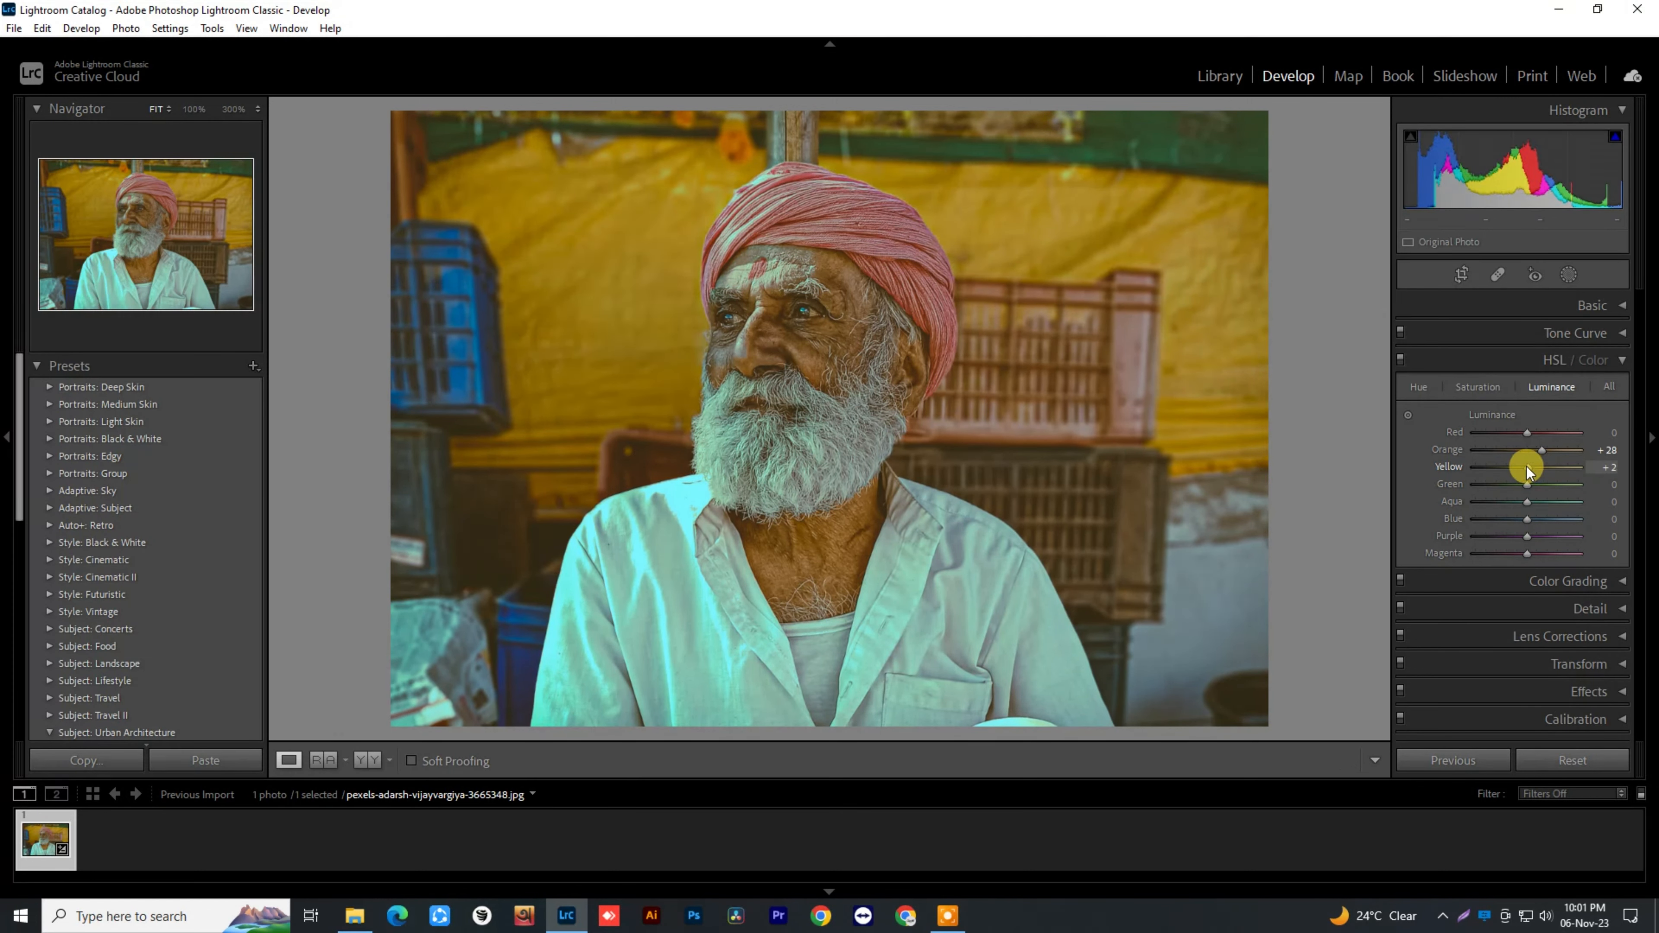
Step: In the HSL adjustments, lower Blue saturation to about −23 and set Blue hue to +2
click(1482, 388)
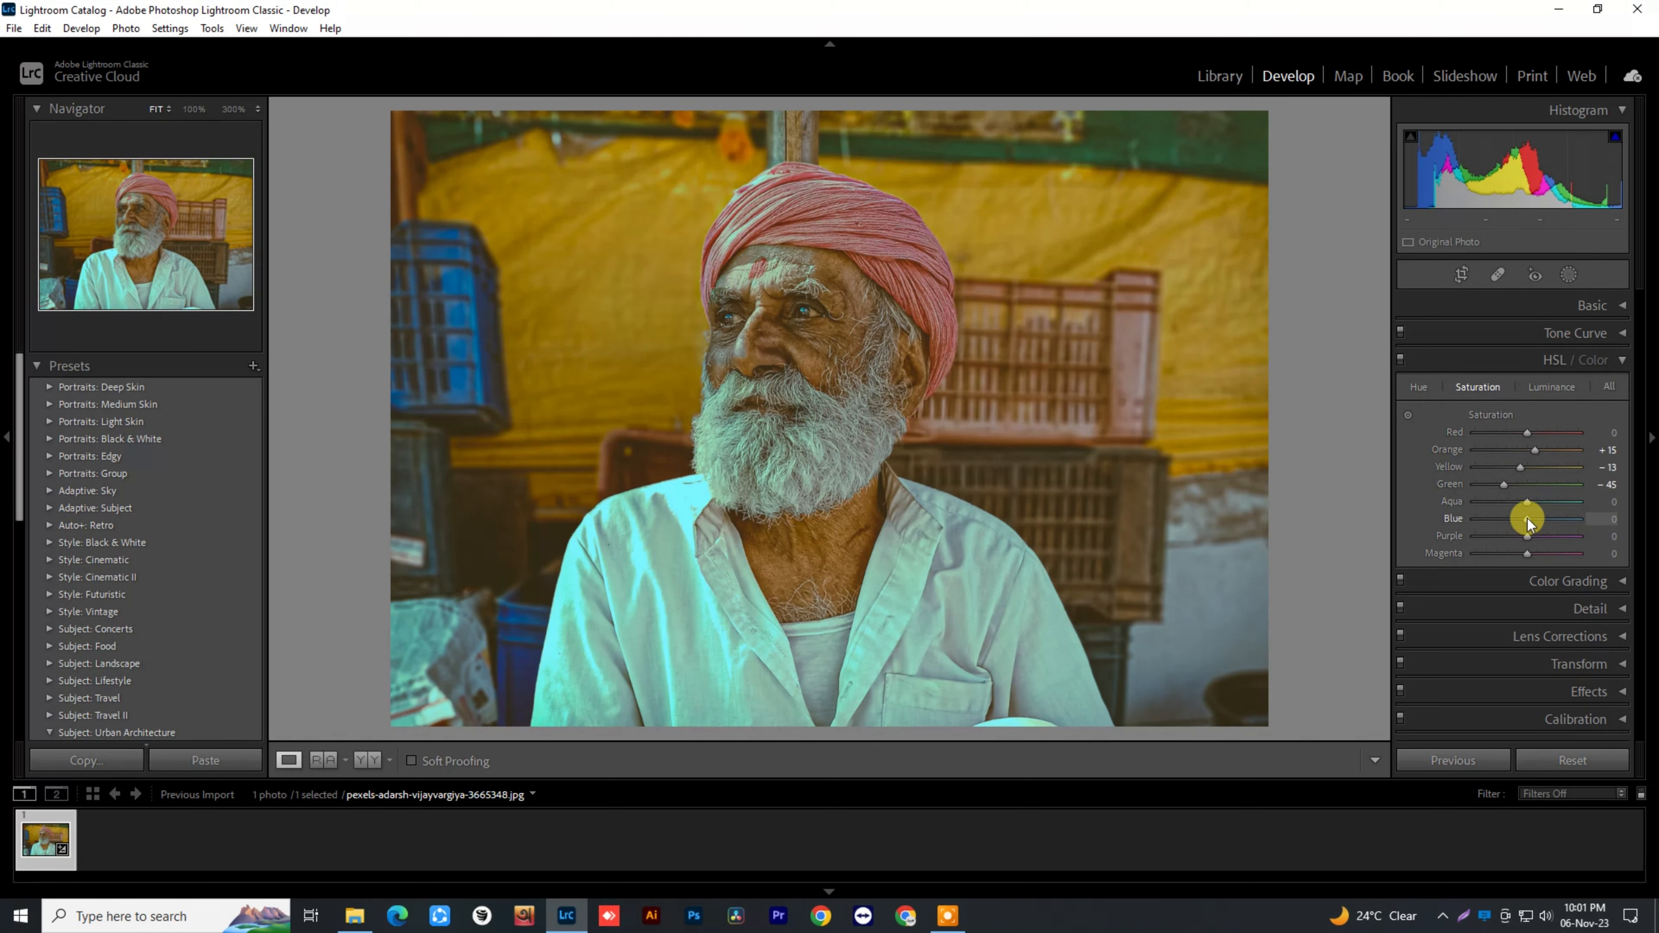
mouse_move(1527, 519)
mouse_down()
mouse_move(1511, 519)
mouse_move(1553, 519)
mouse_move(1522, 523)
mouse_up()
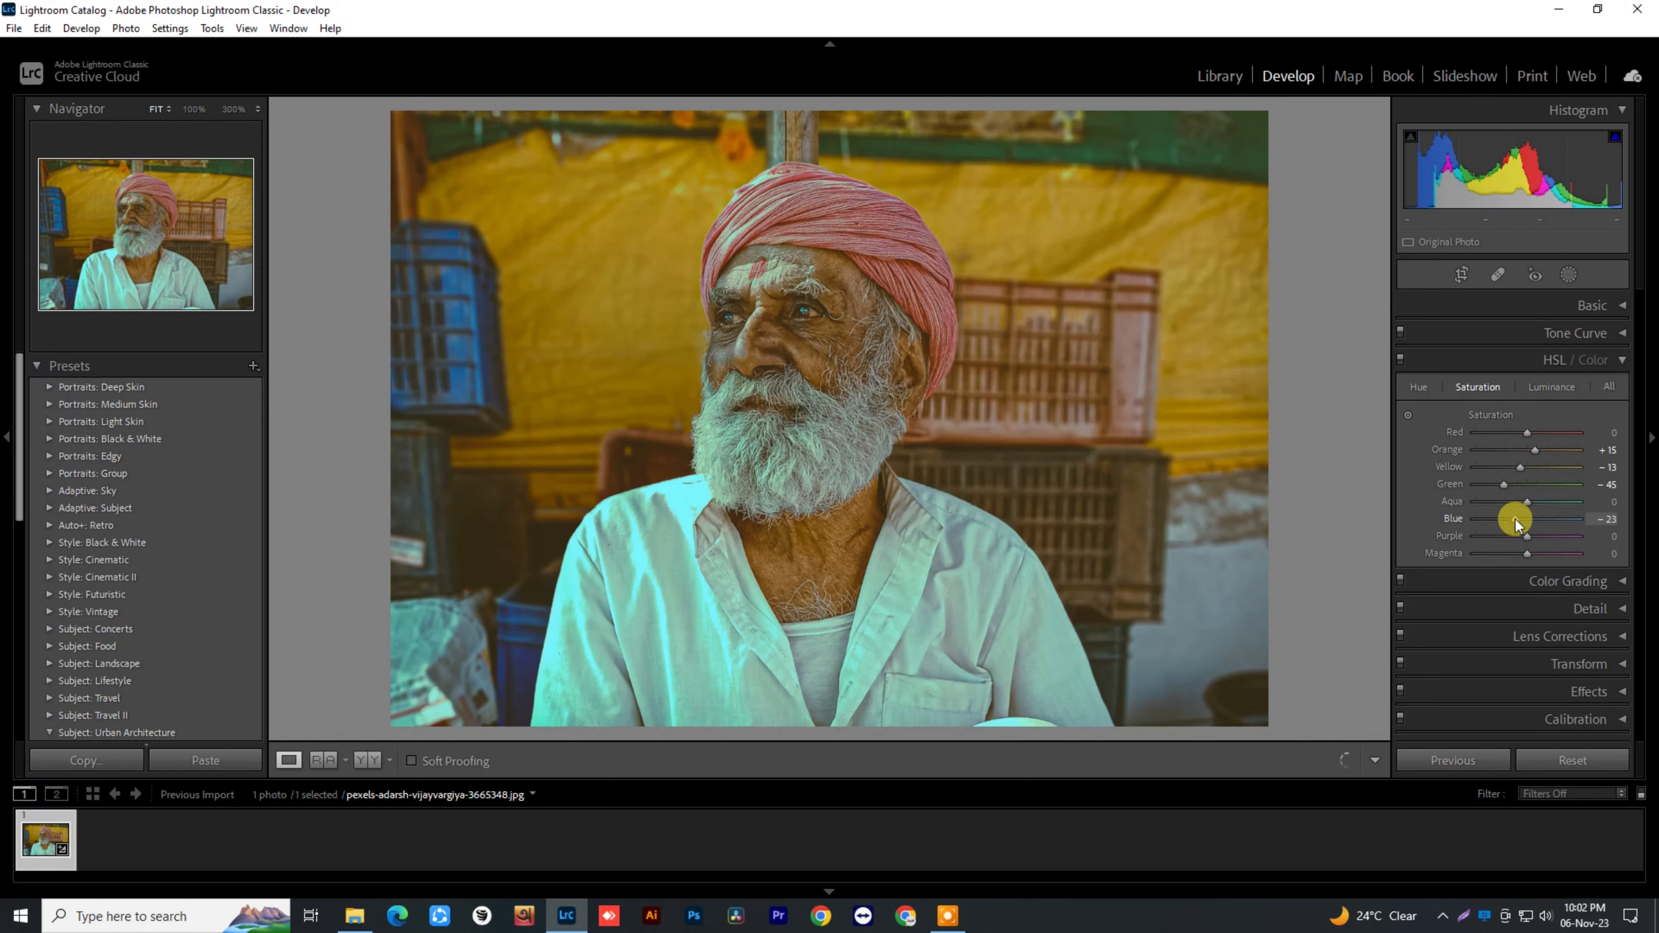
click(1420, 386)
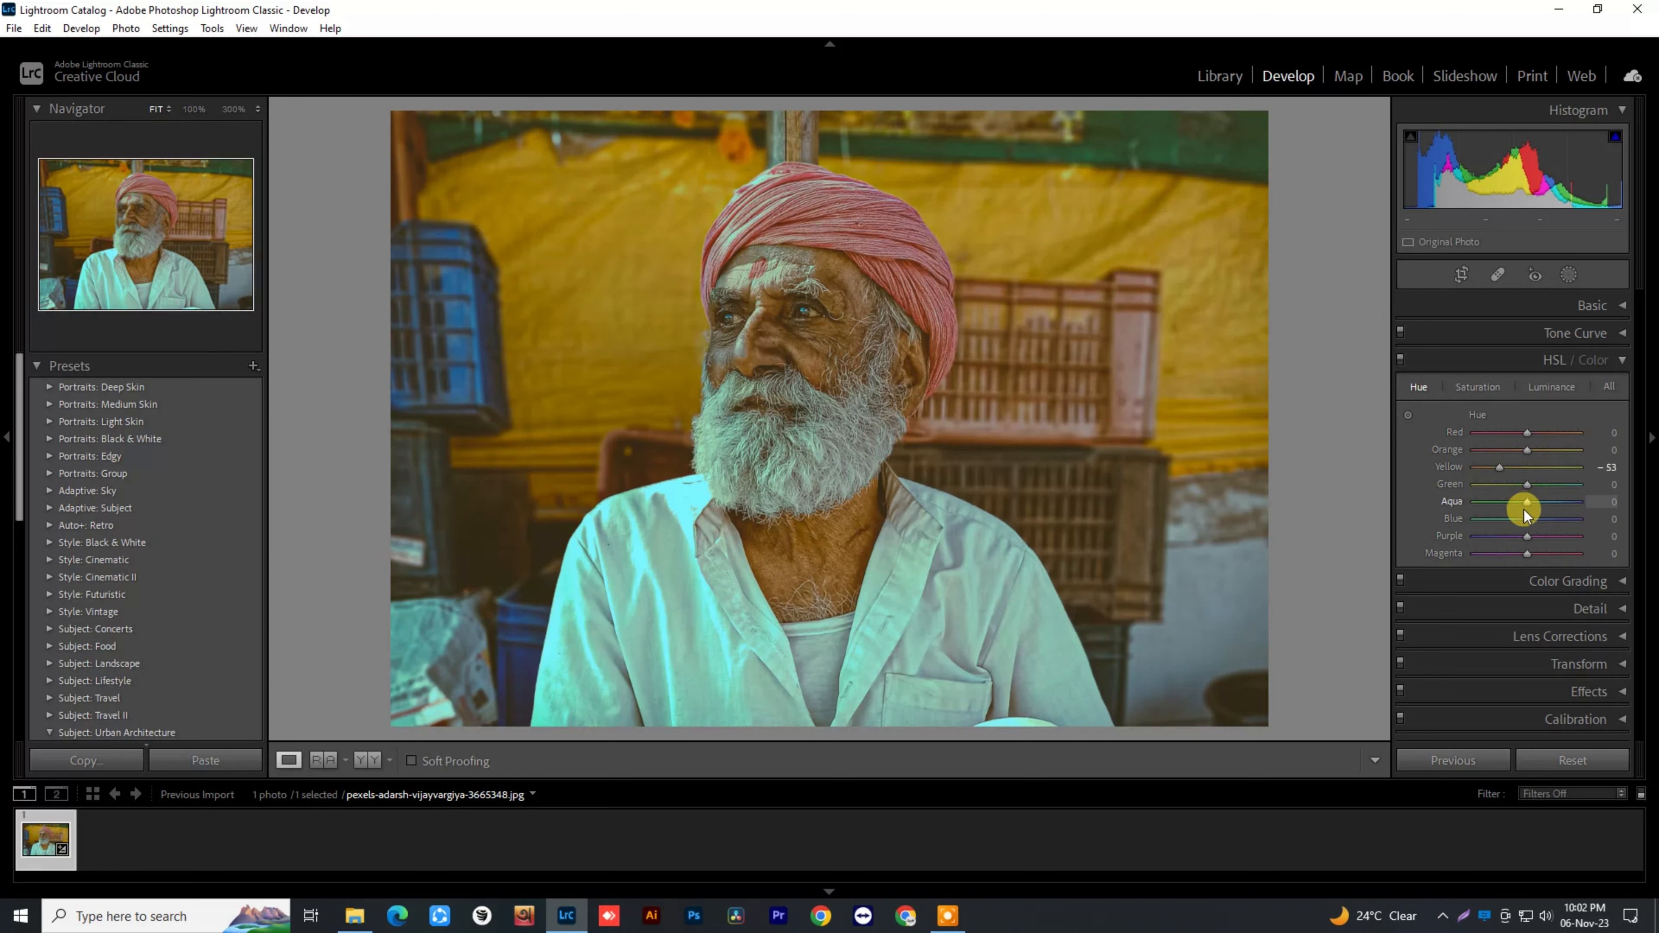
mouse_move(1526, 519)
mouse_down()
mouse_move(1494, 518)
mouse_move(1545, 517)
mouse_move(1516, 518)
mouse_up()
mouse_move(1519, 518)
mouse_down()
mouse_move(1497, 515)
mouse_move(1527, 512)
mouse_up()
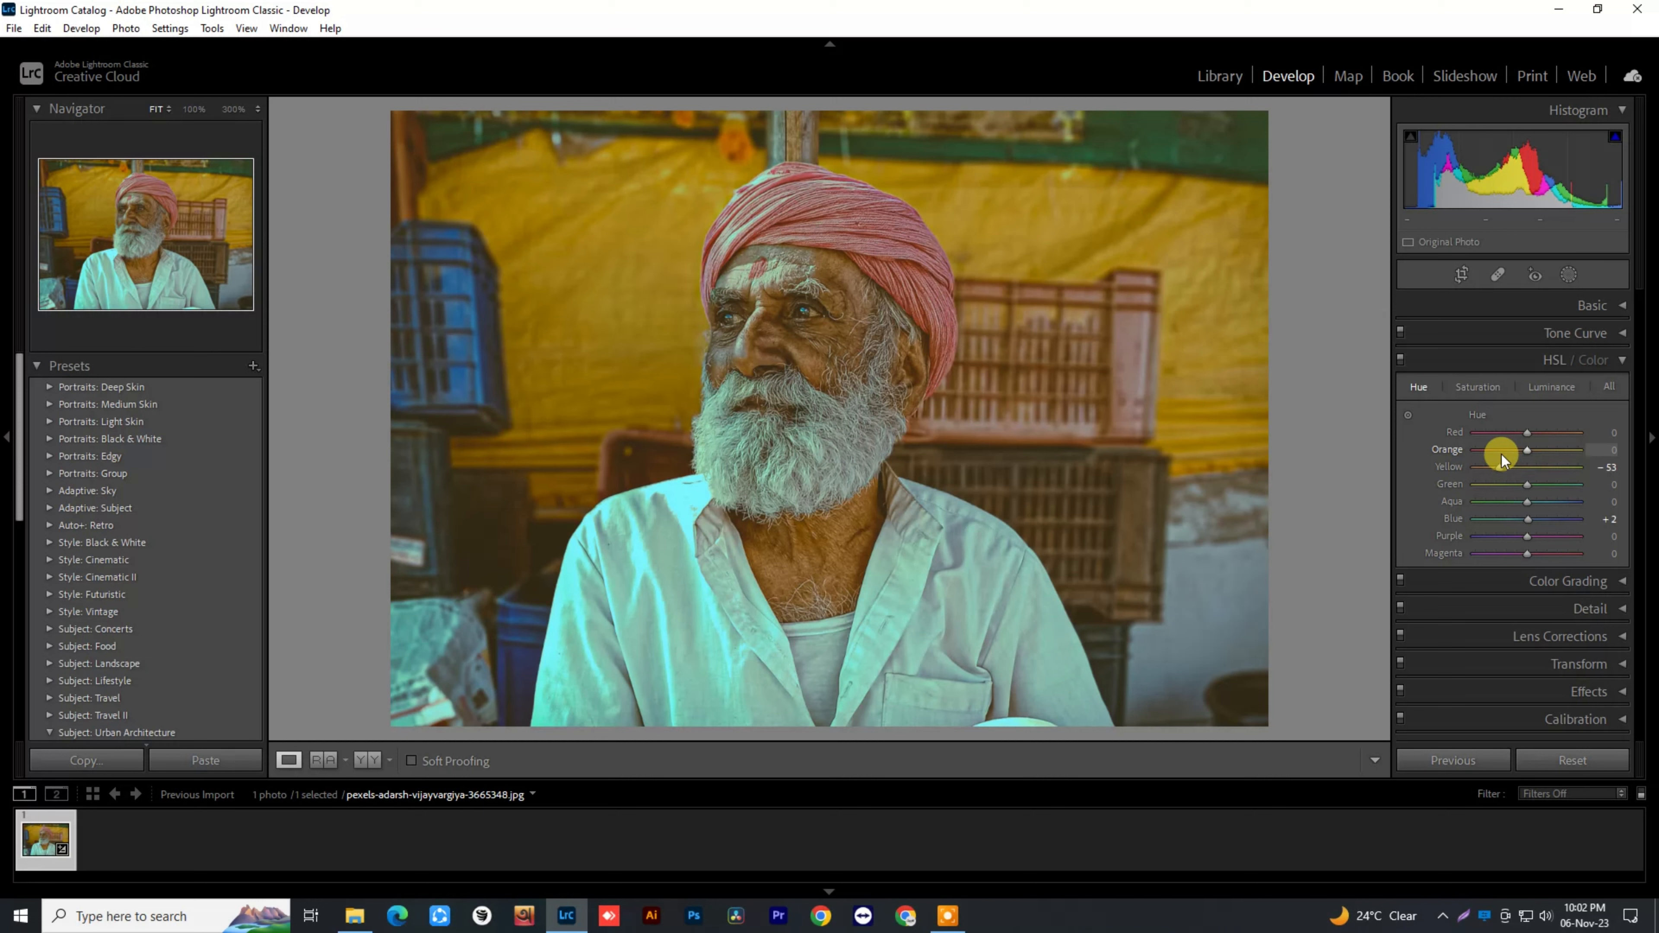
click(1617, 360)
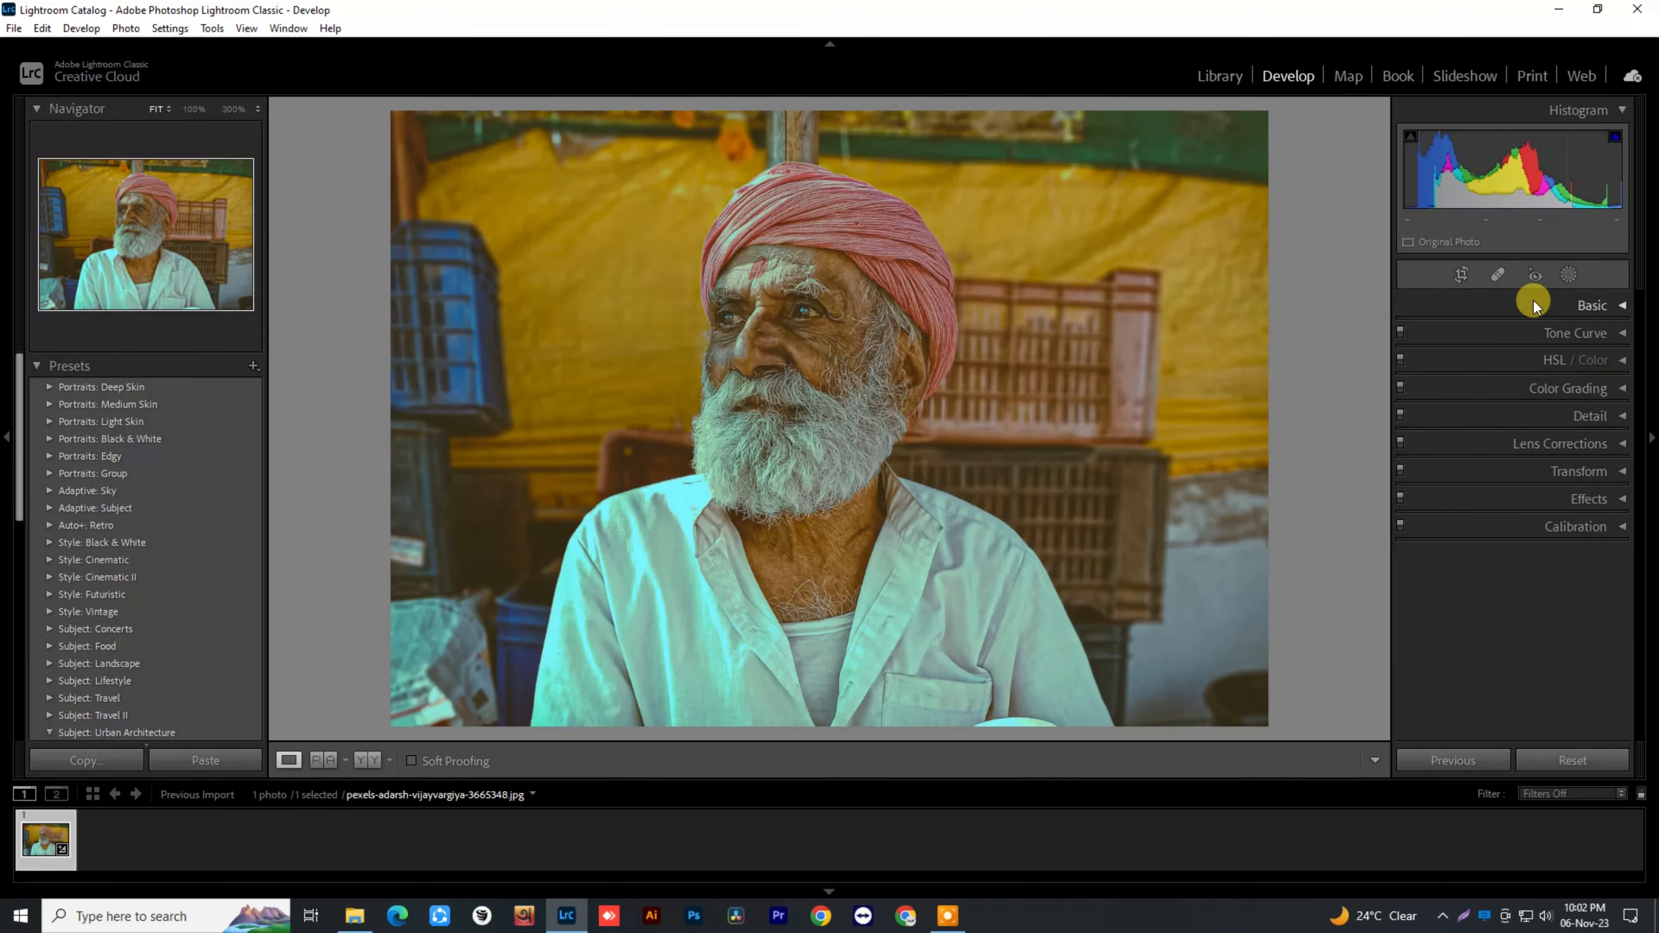
Step: Add a Select Subject mask over the man and expand its full set of effect adjustments
click(1571, 276)
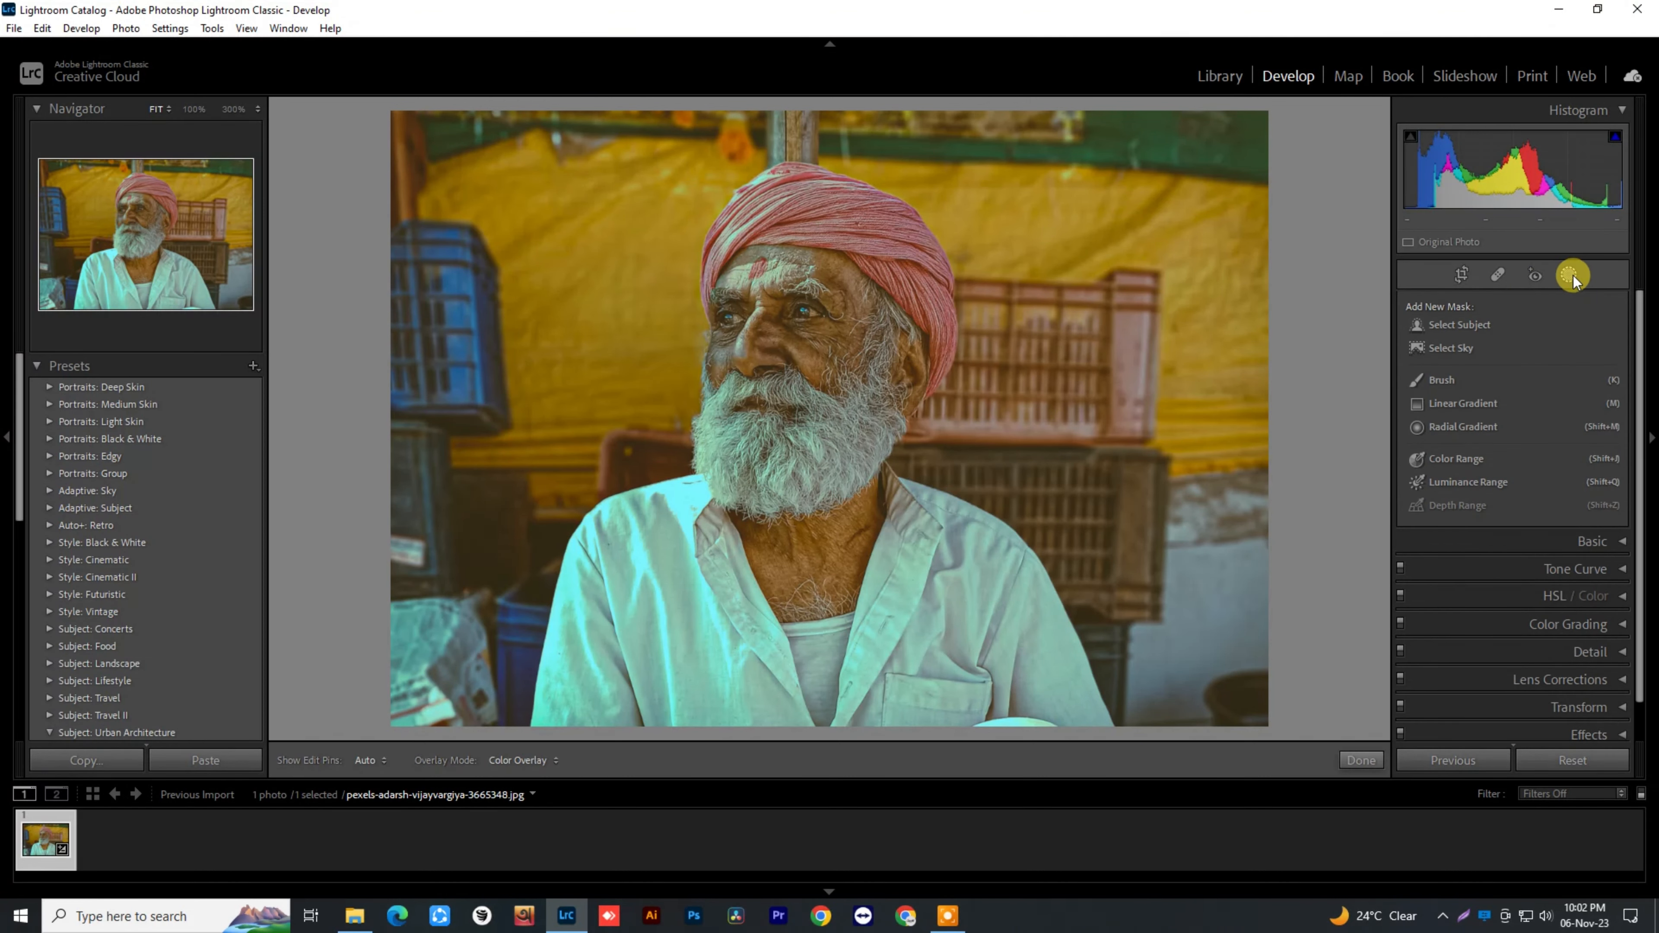
click(1451, 324)
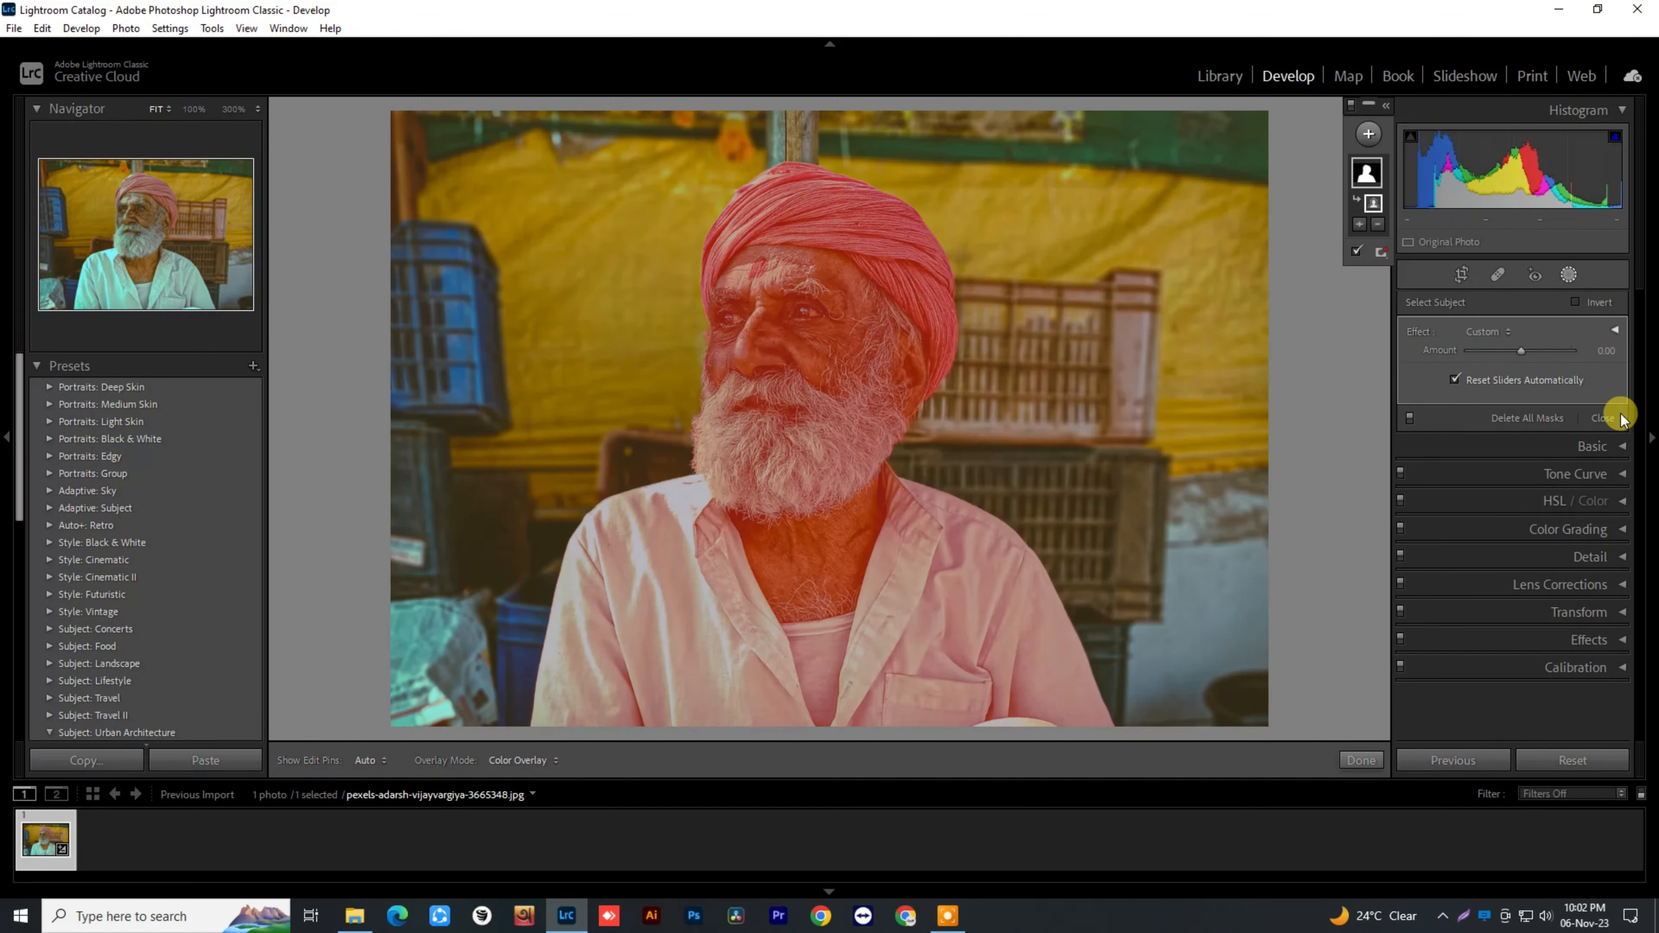
click(1616, 328)
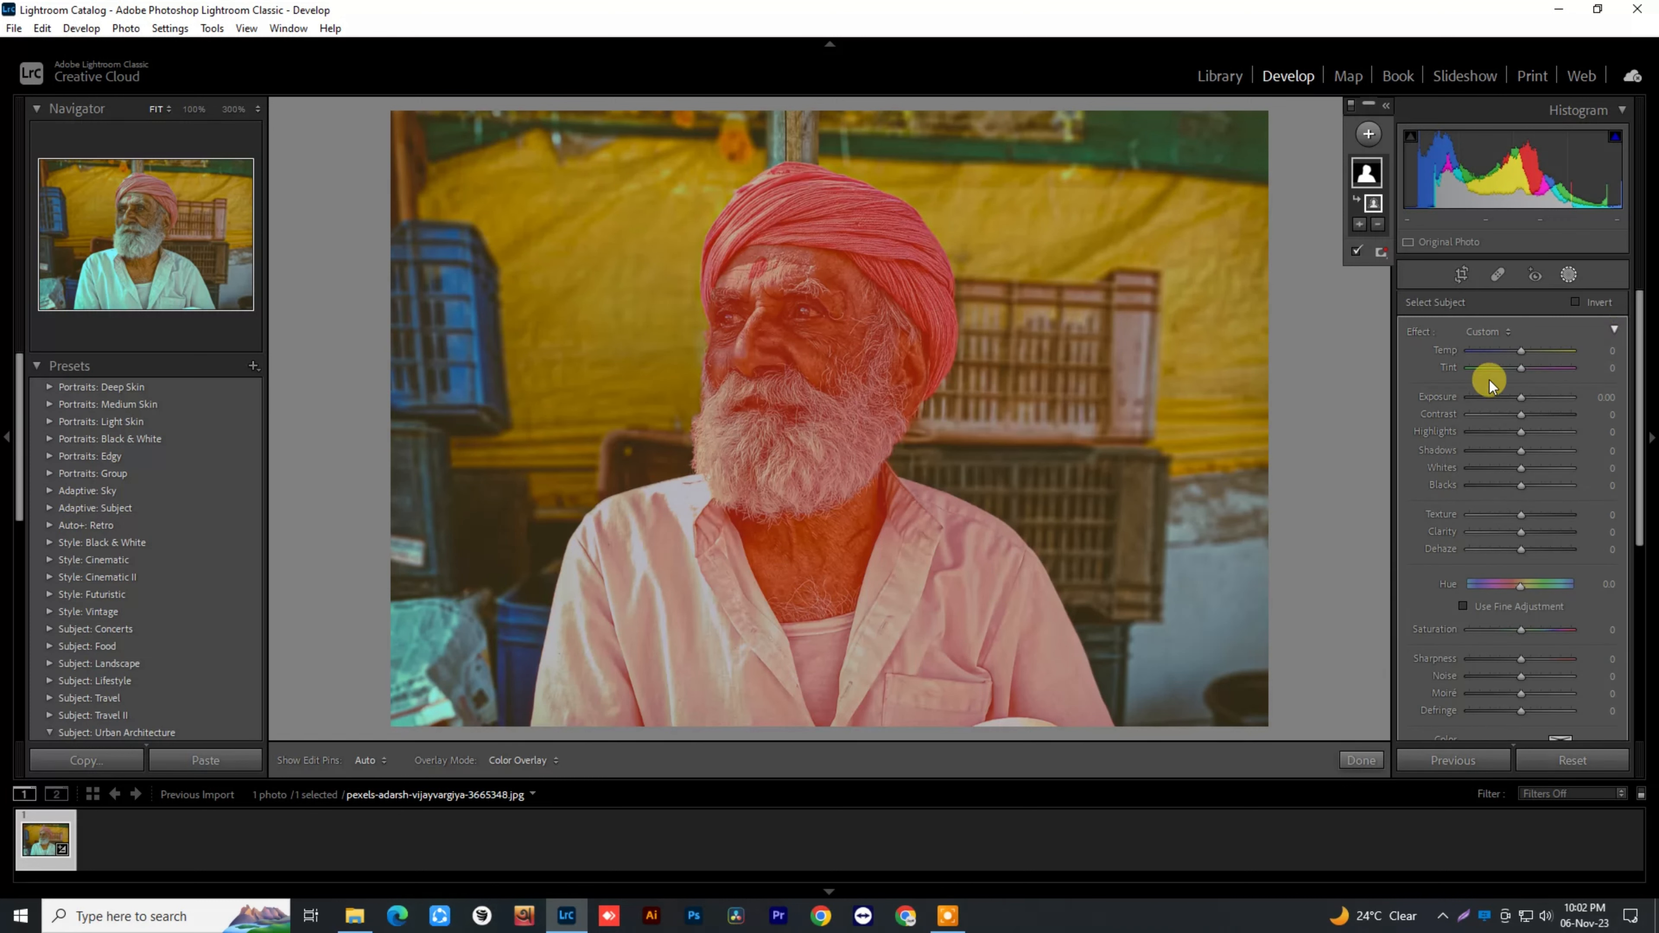
Step: Brighten the masked subject with Exposure 0.23 and Shadows 14
click(1521, 397)
drag(1522, 397, 1525, 396)
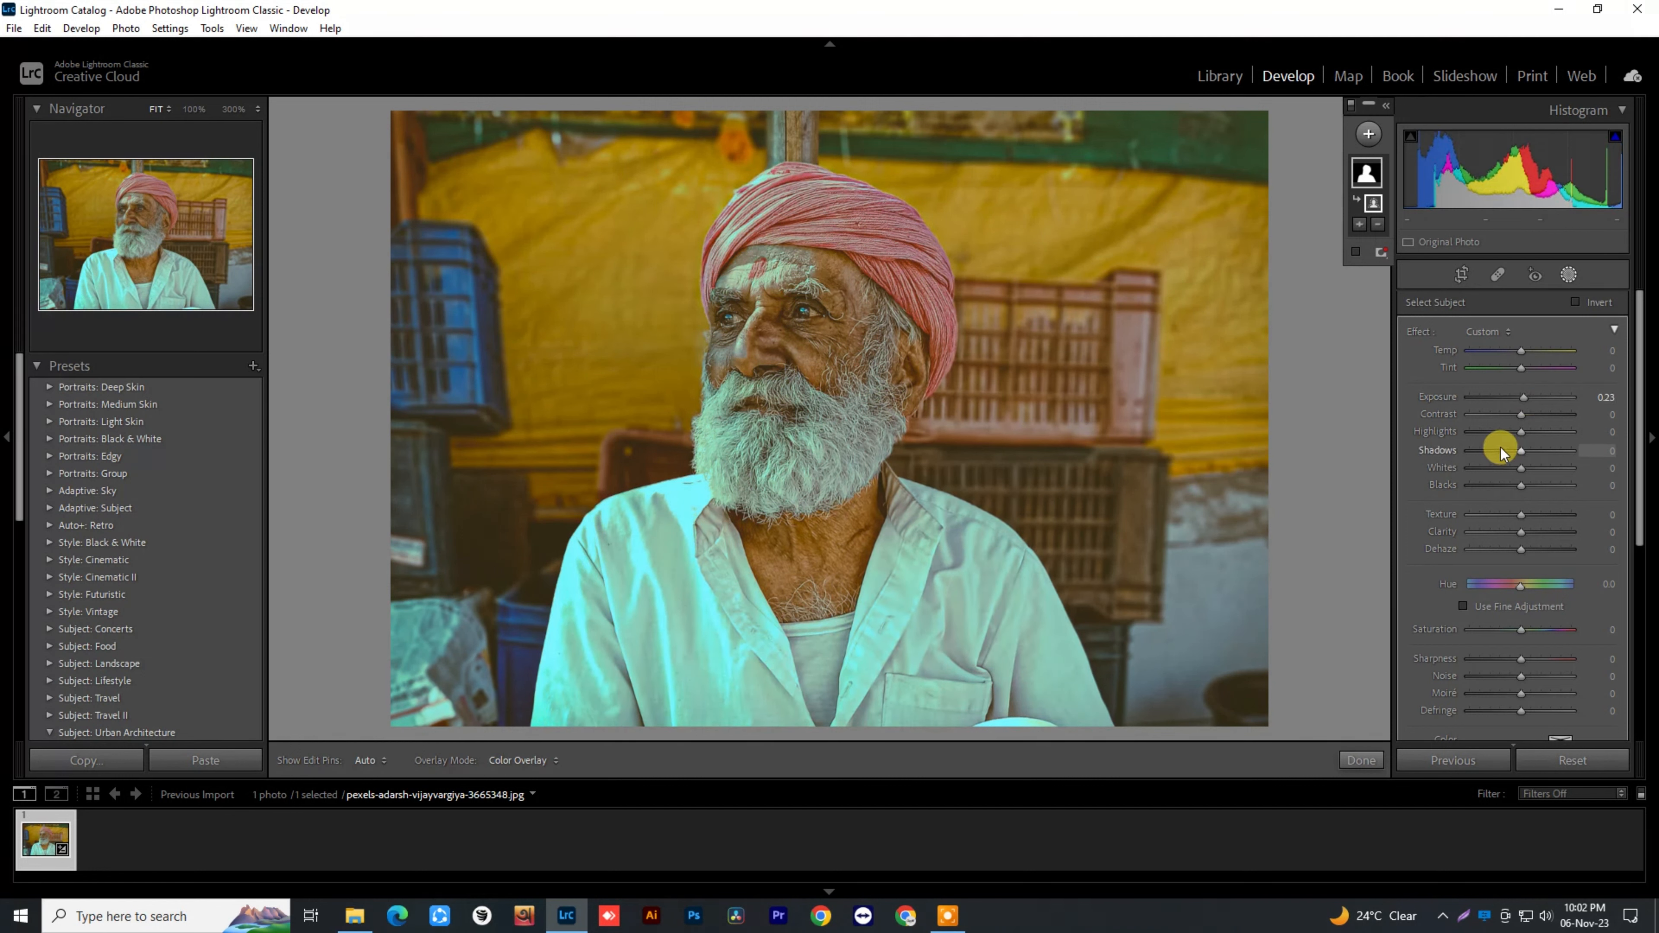
drag(1518, 451, 1527, 451)
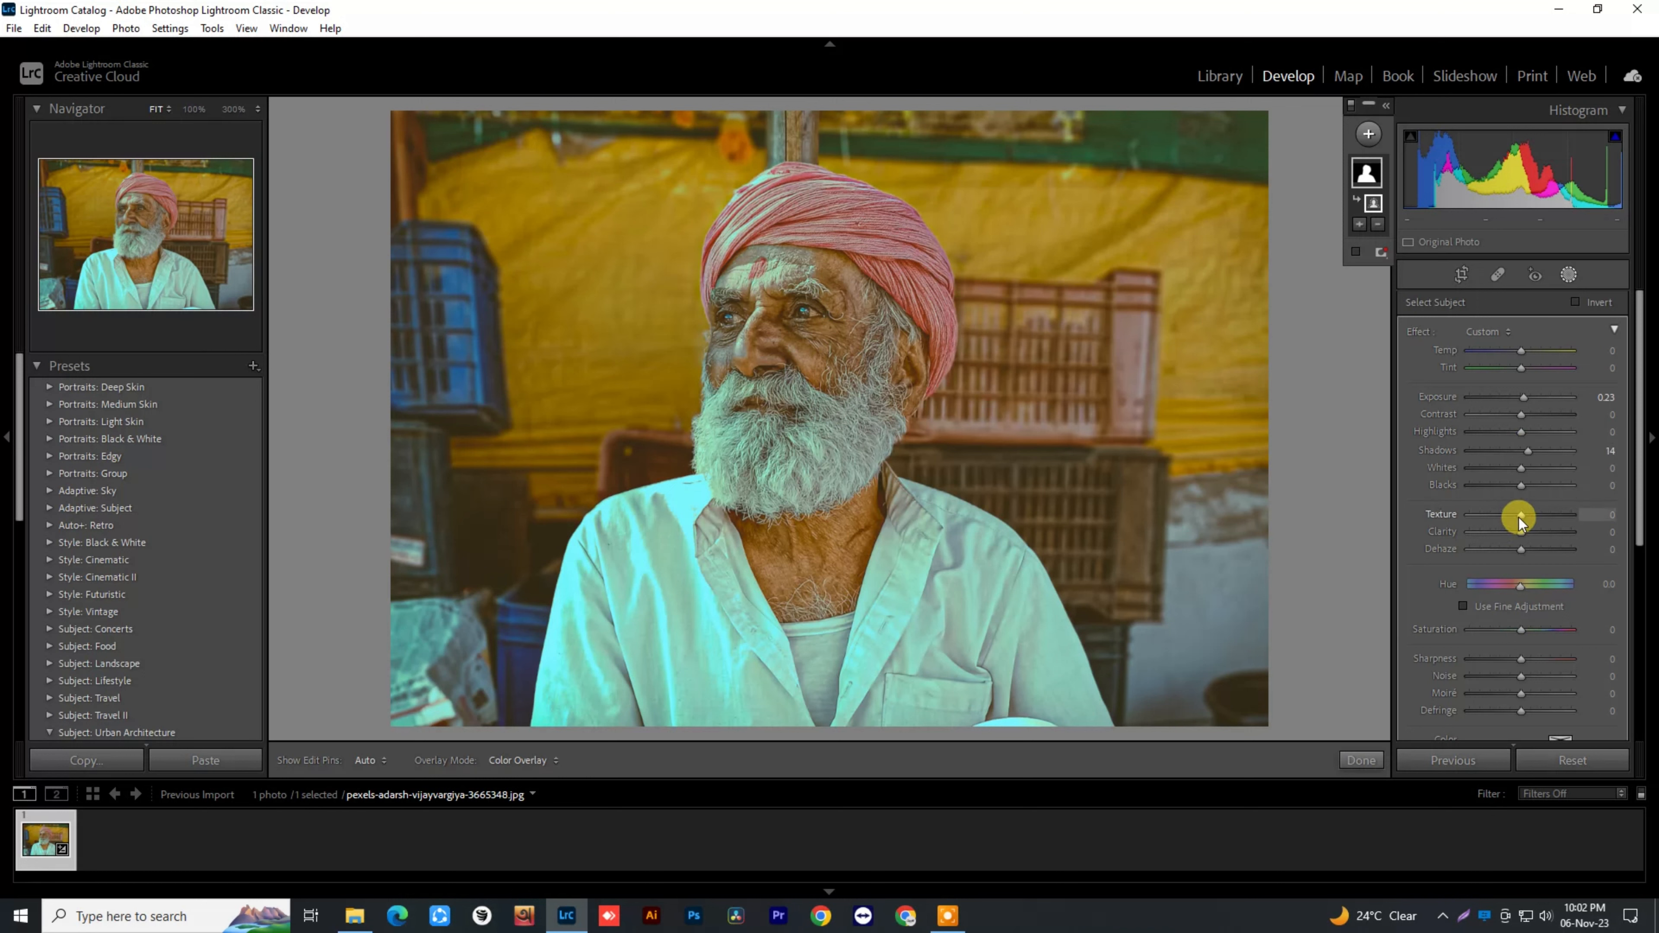
Step: Set the subject mask's Texture to −4 and Sharpness to 23, and raise its Temp slightly
mouse_move(1522, 515)
mouse_down()
mouse_move(1506, 514)
mouse_move(1524, 514)
mouse_up()
scroll(1526, 551, down, 1)
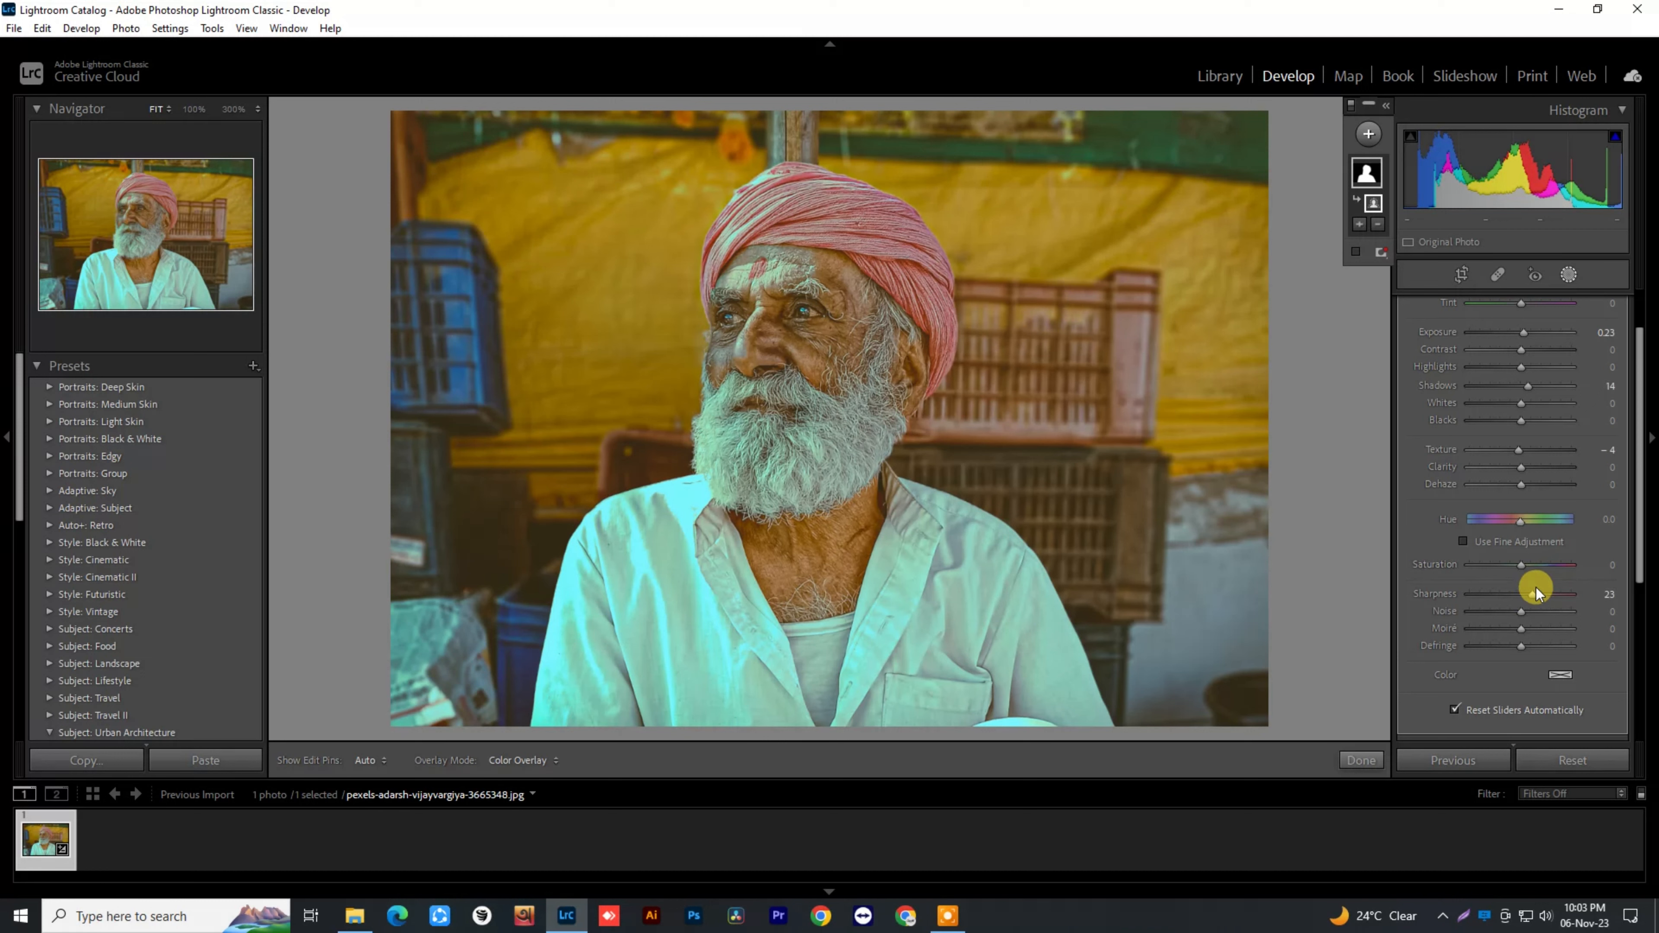
scroll(1547, 680, up, 1)
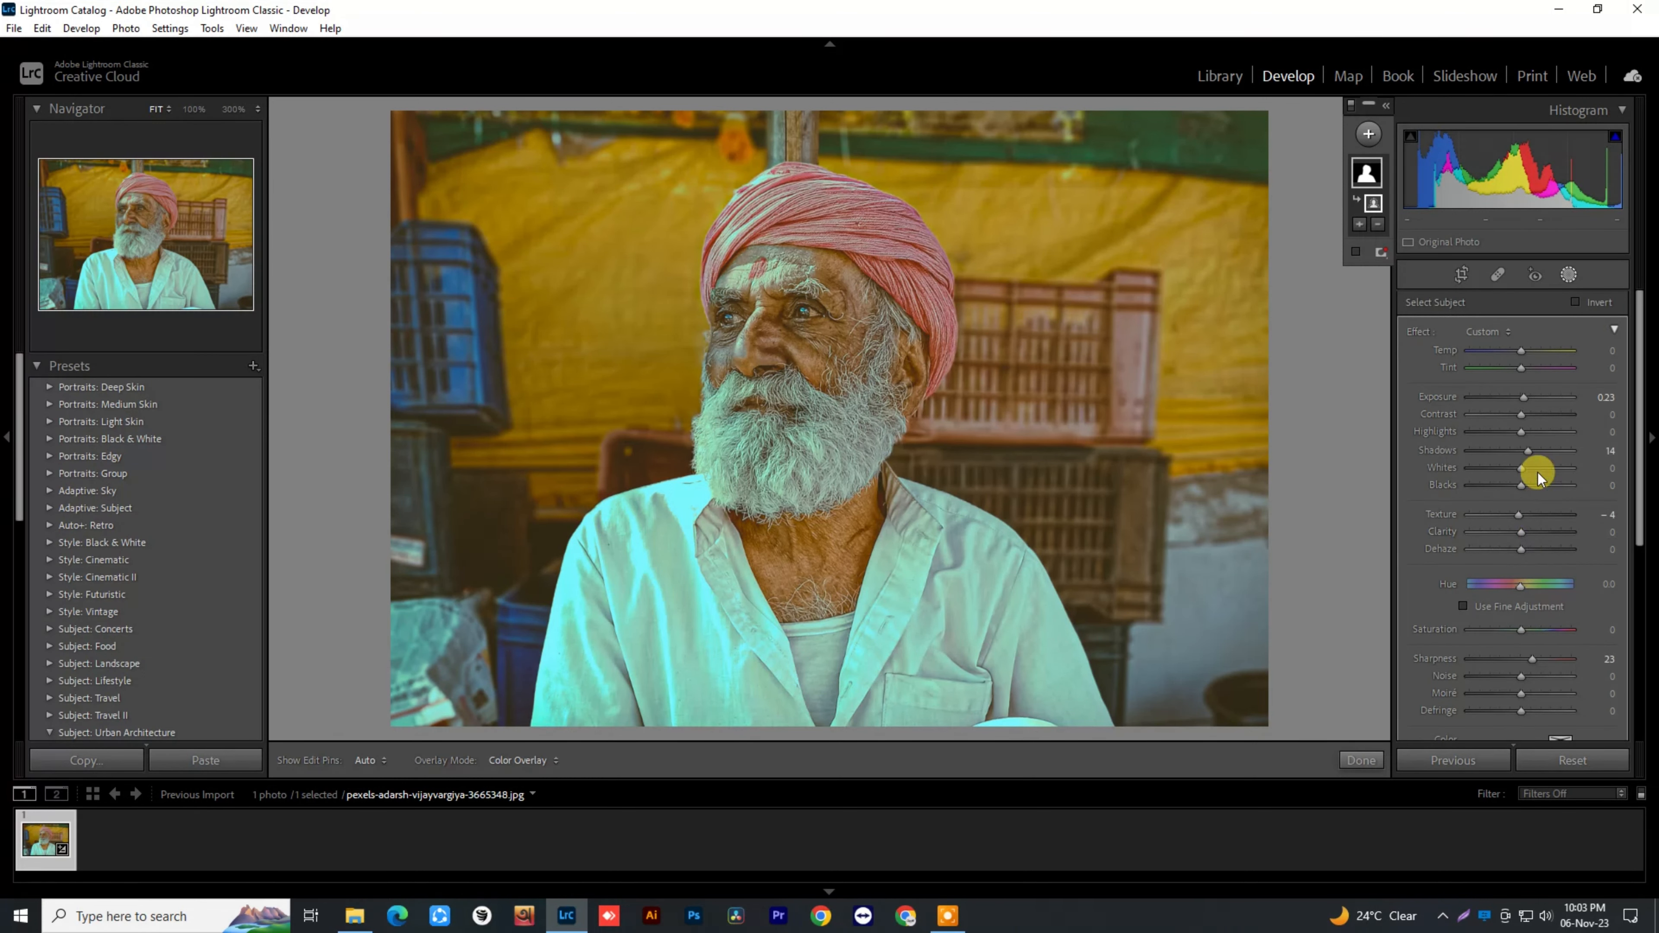
drag(1520, 350, 1525, 352)
click(1615, 329)
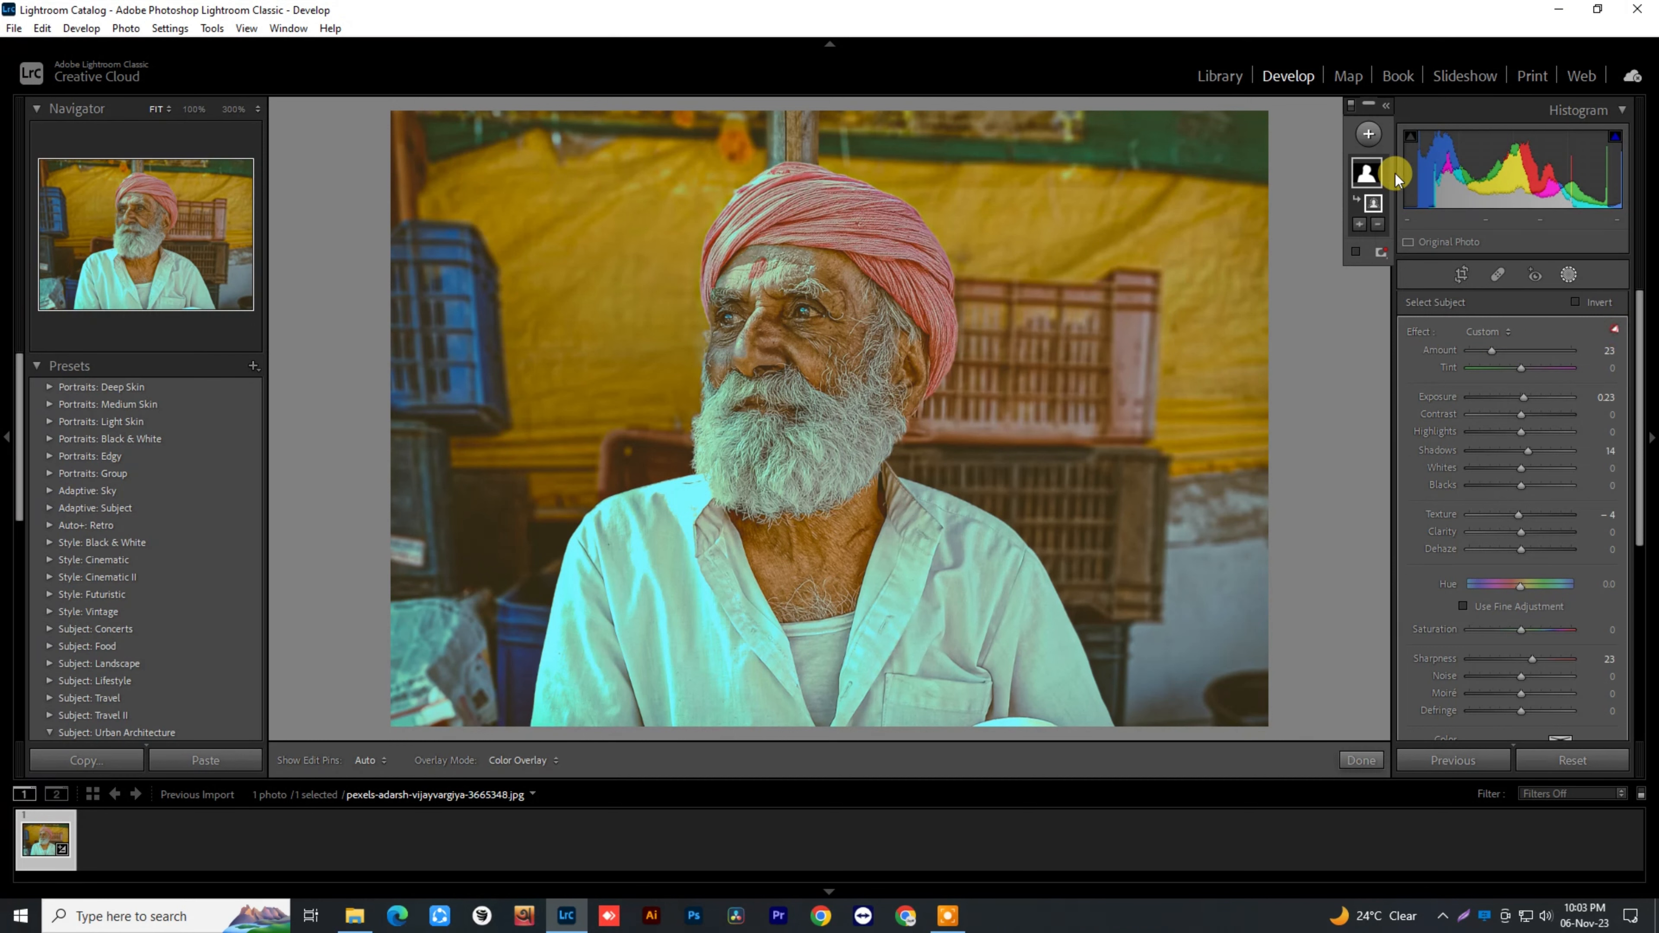
Step: Add a new Color Range mask sampled from the man's grey beard
click(1368, 135)
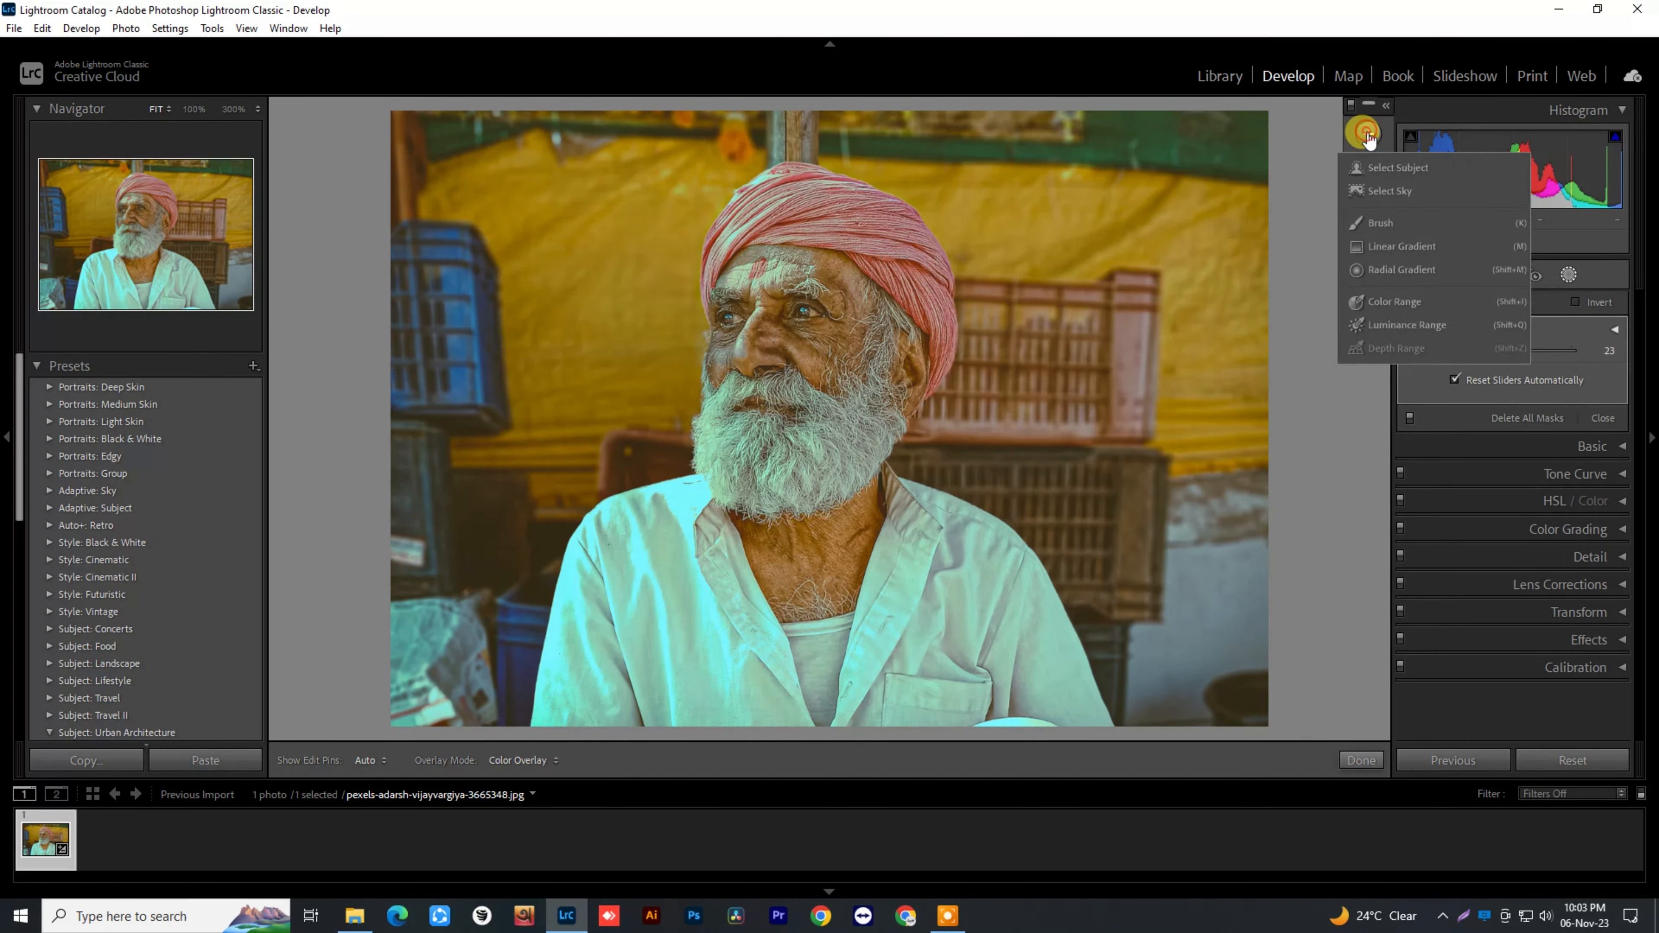
click(1407, 303)
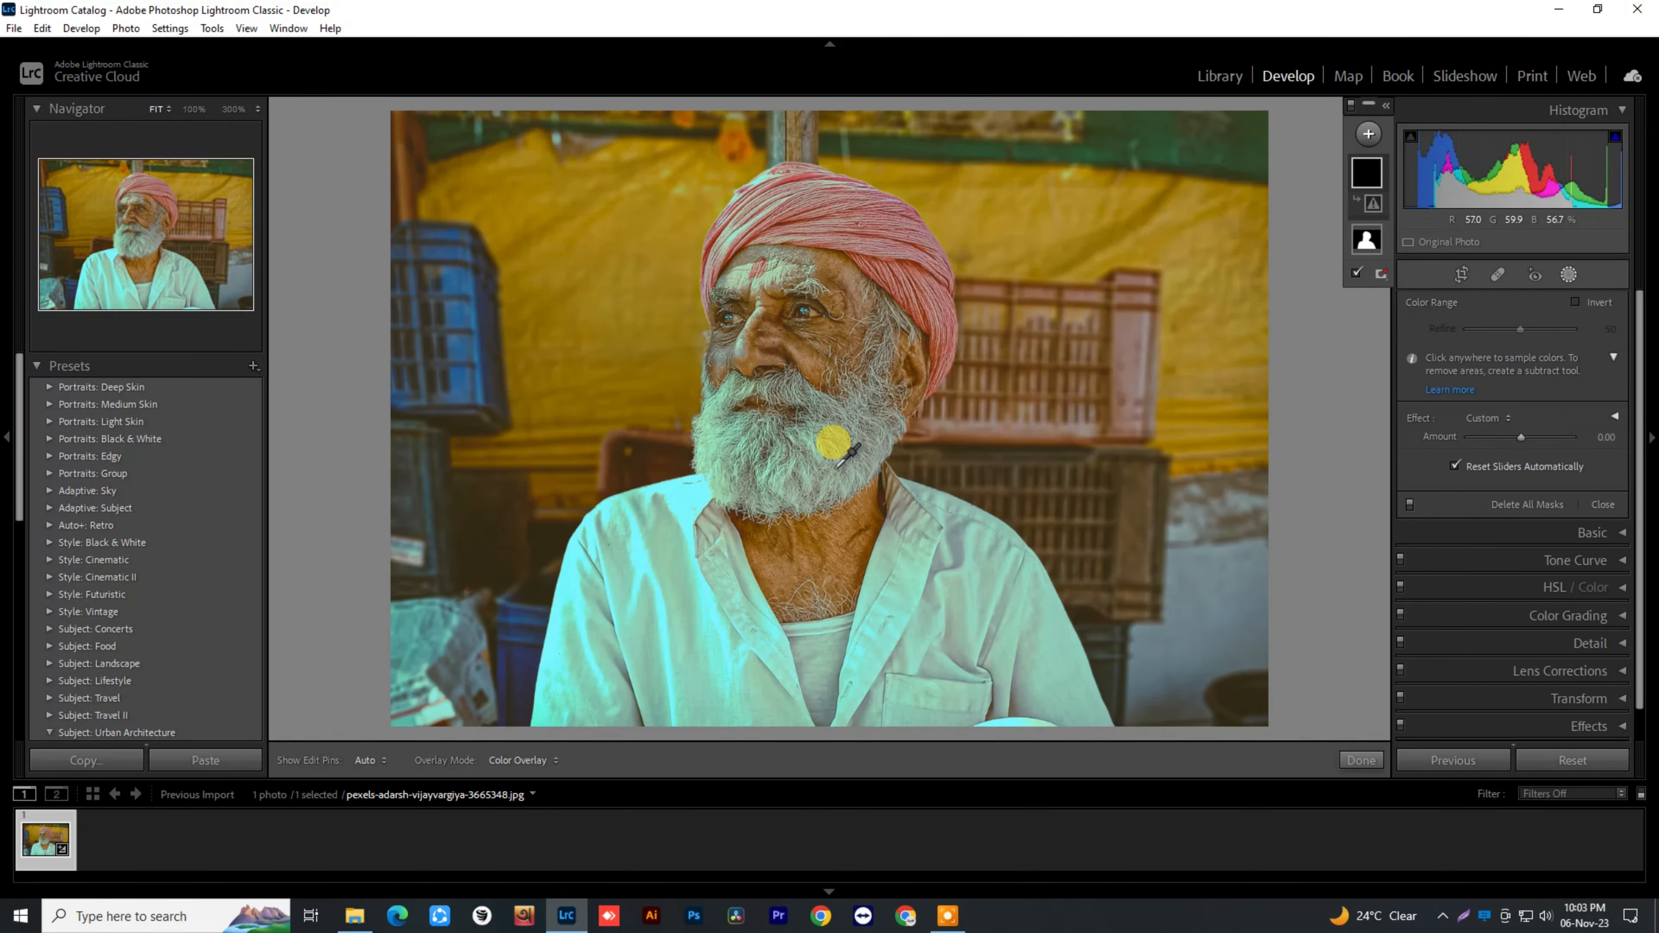
click(834, 442)
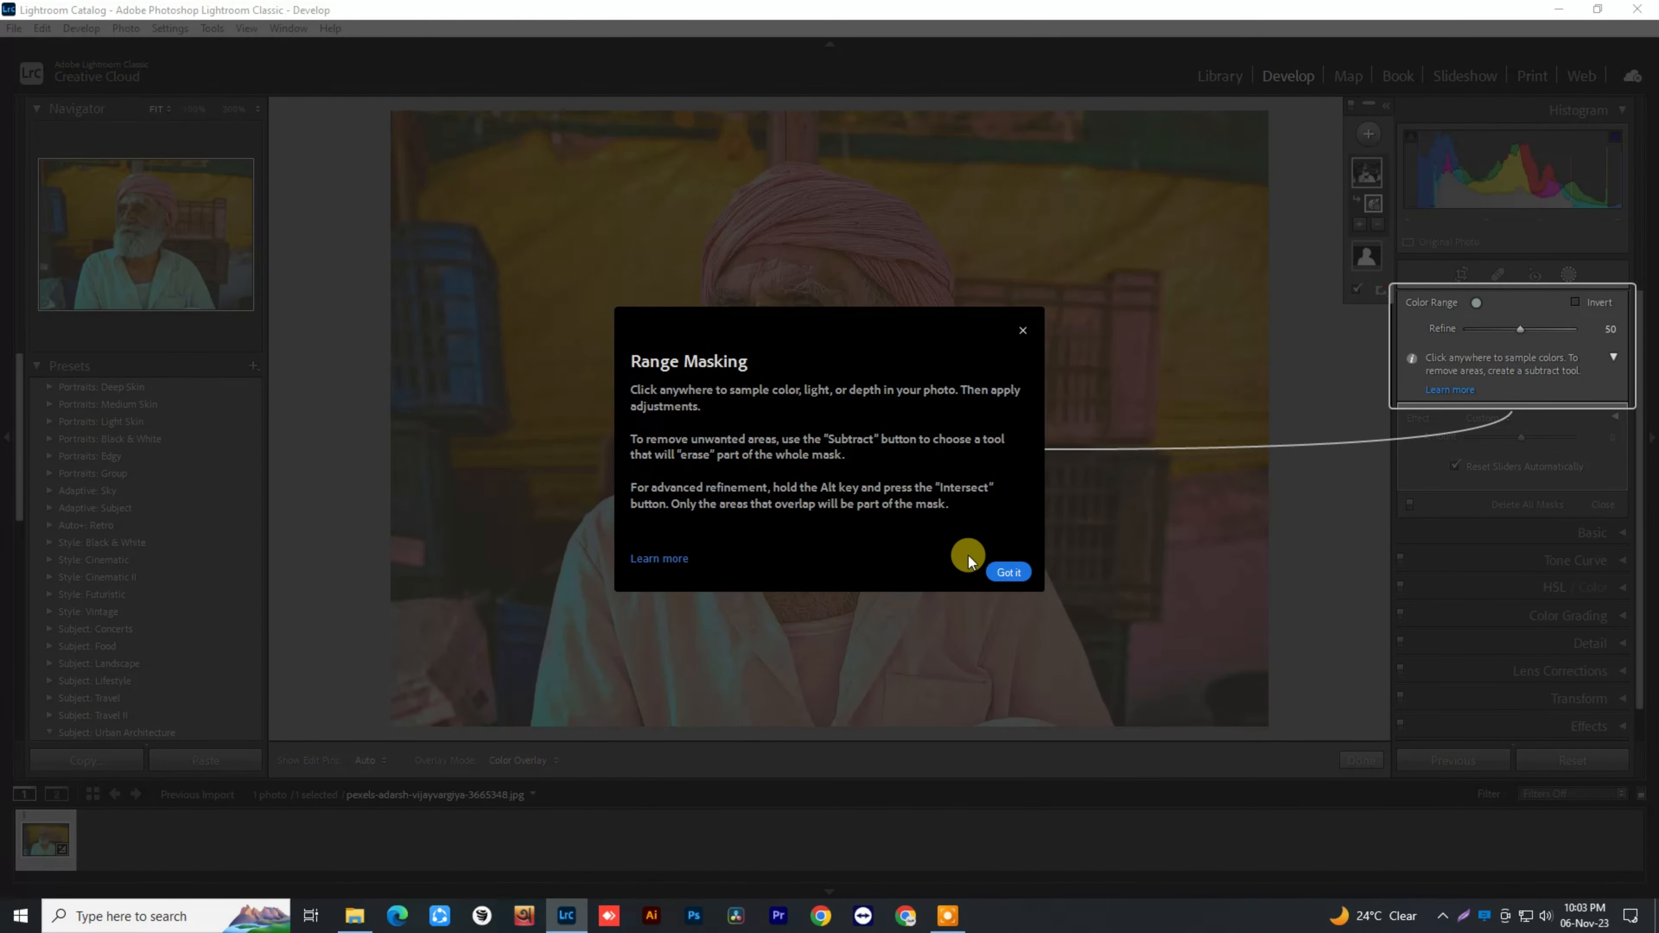
click(1008, 572)
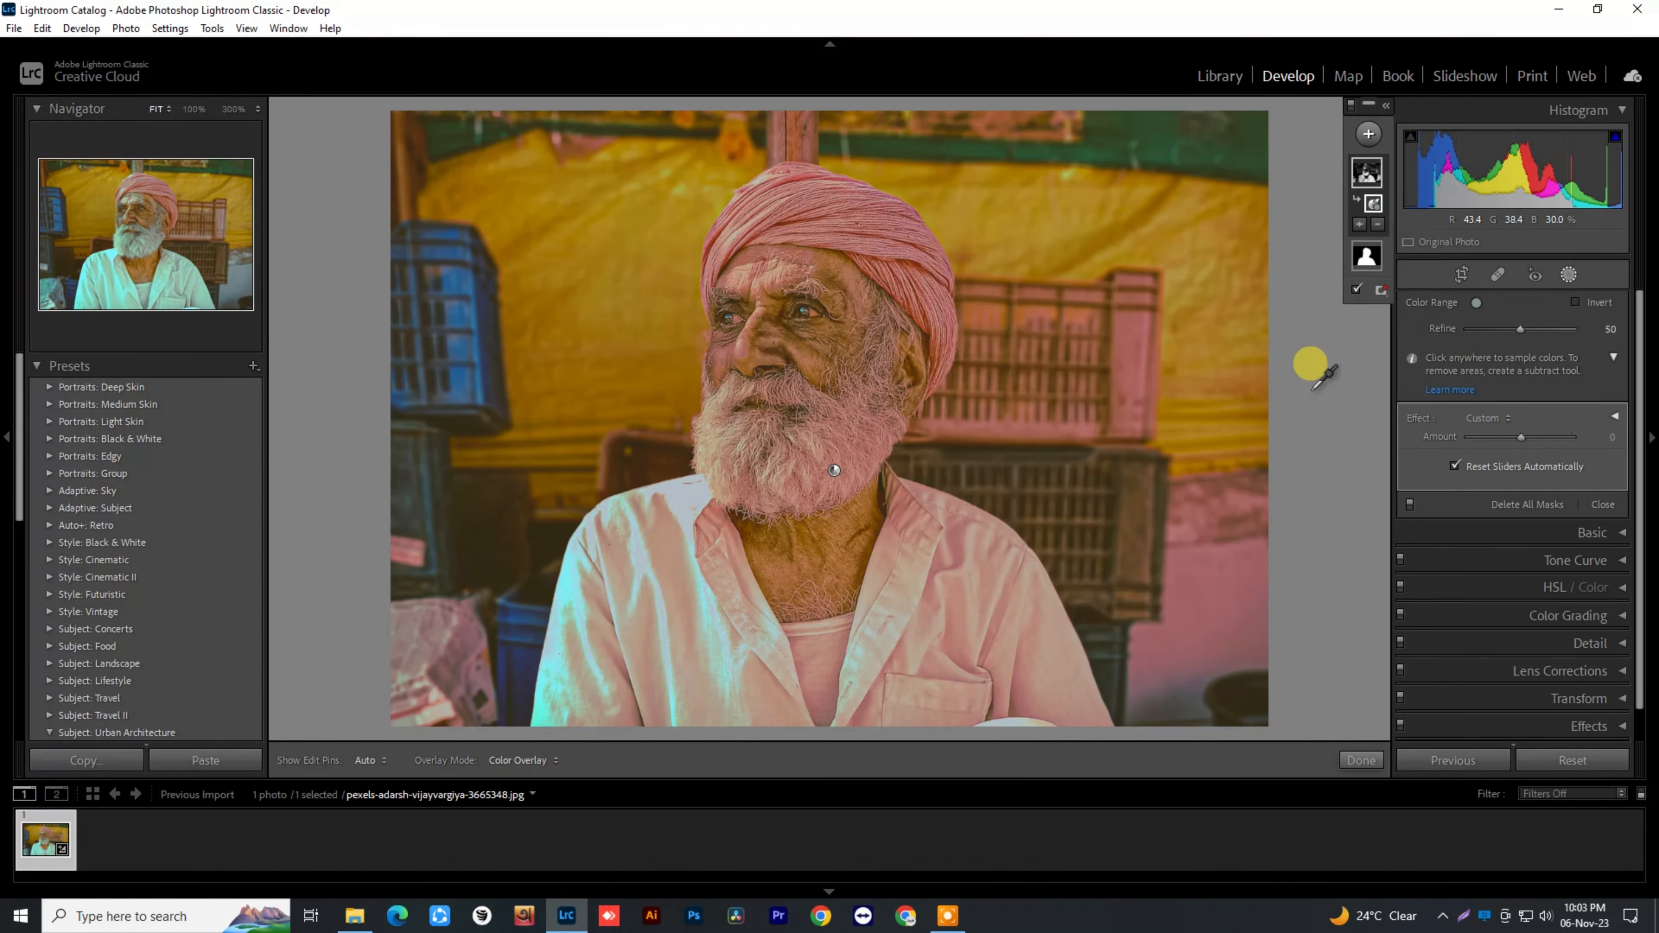
Step: Refine the beard's Color Range mask to 24 and expand its full set of effect adjustments
drag(1523, 328, 1492, 328)
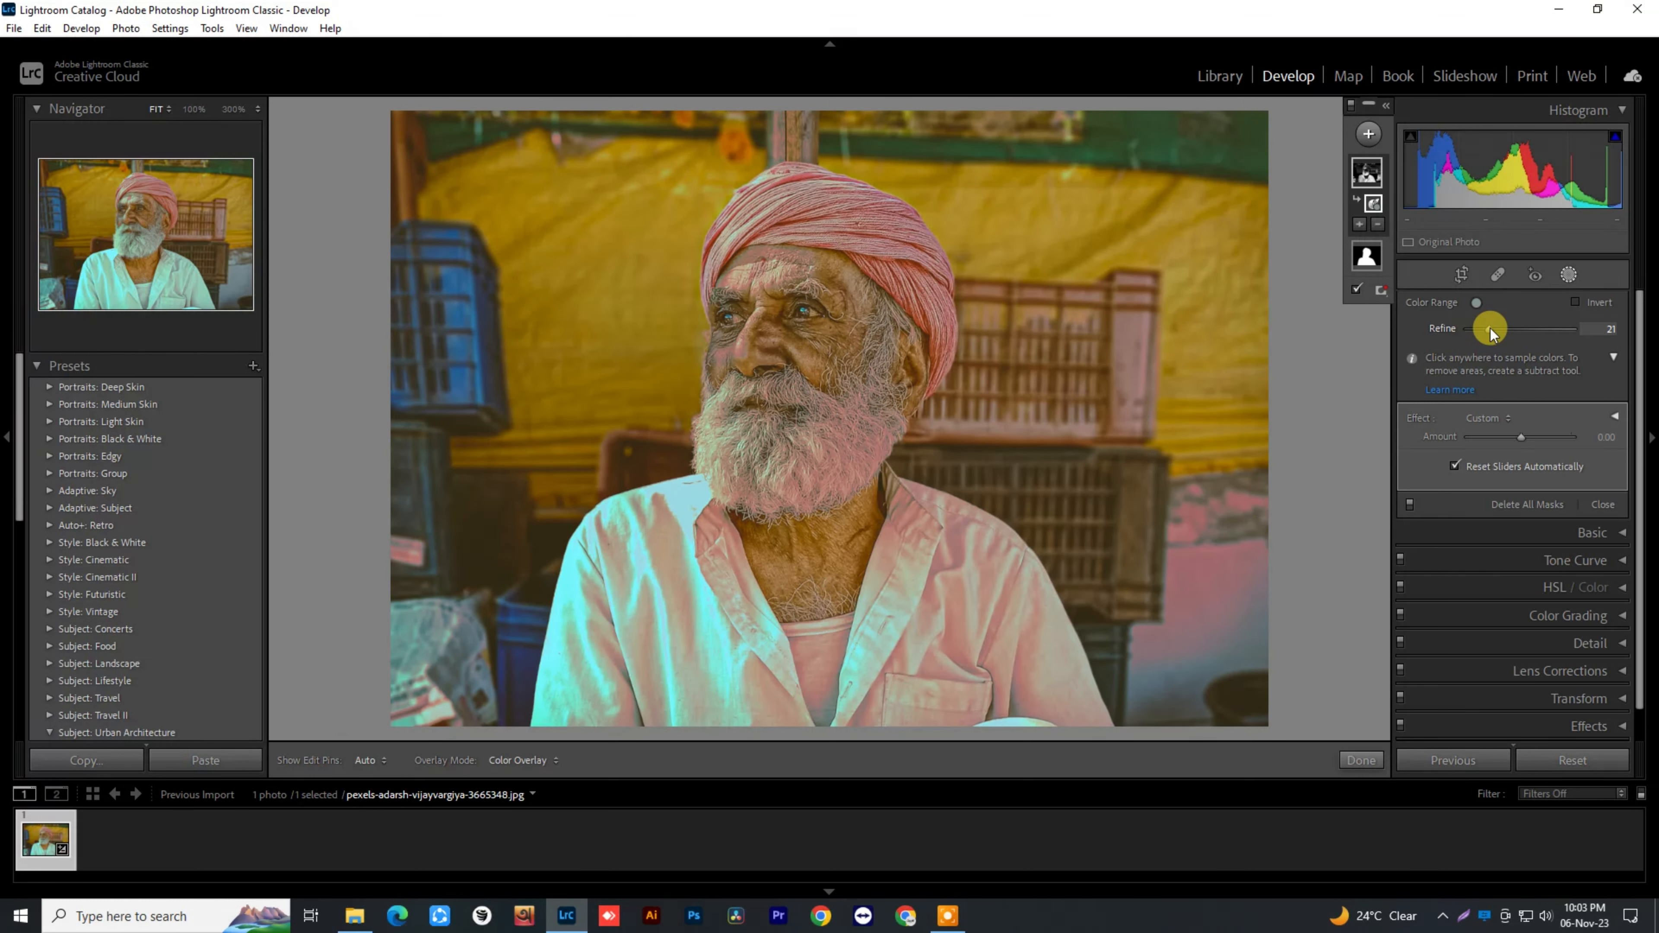
drag(1491, 328, 1494, 328)
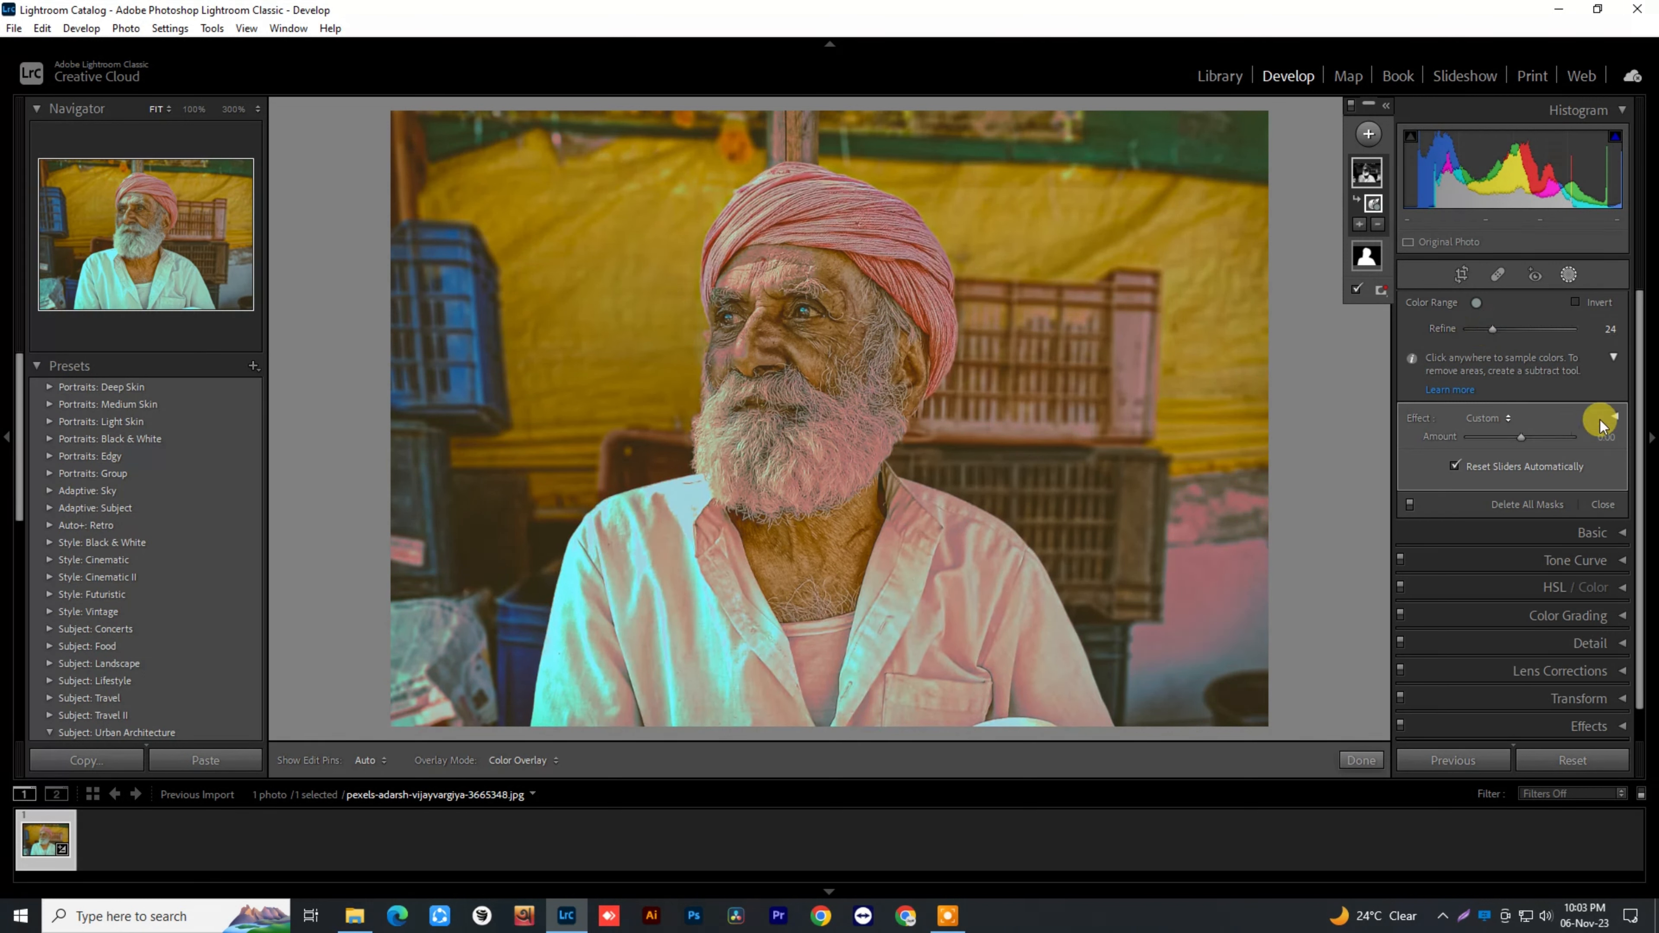
click(1613, 413)
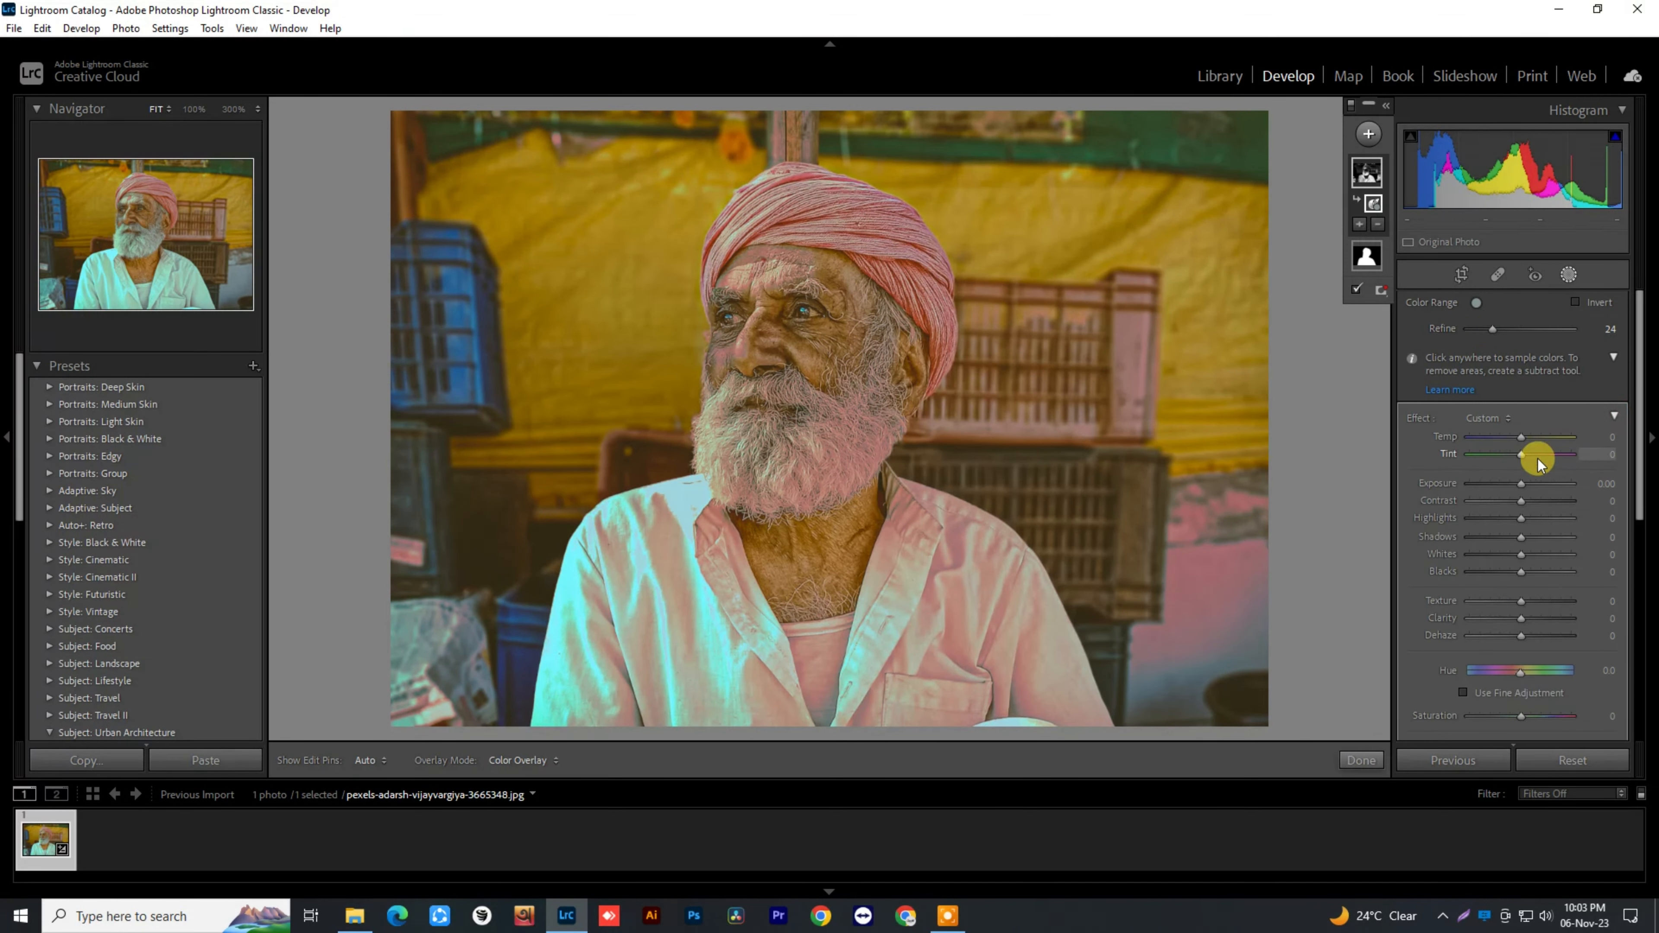
Step: Set the beard mask's Exposure to 0.23, Contrast to 6, Highlights to −9 and Texture to 9
drag(1520, 487, 1524, 484)
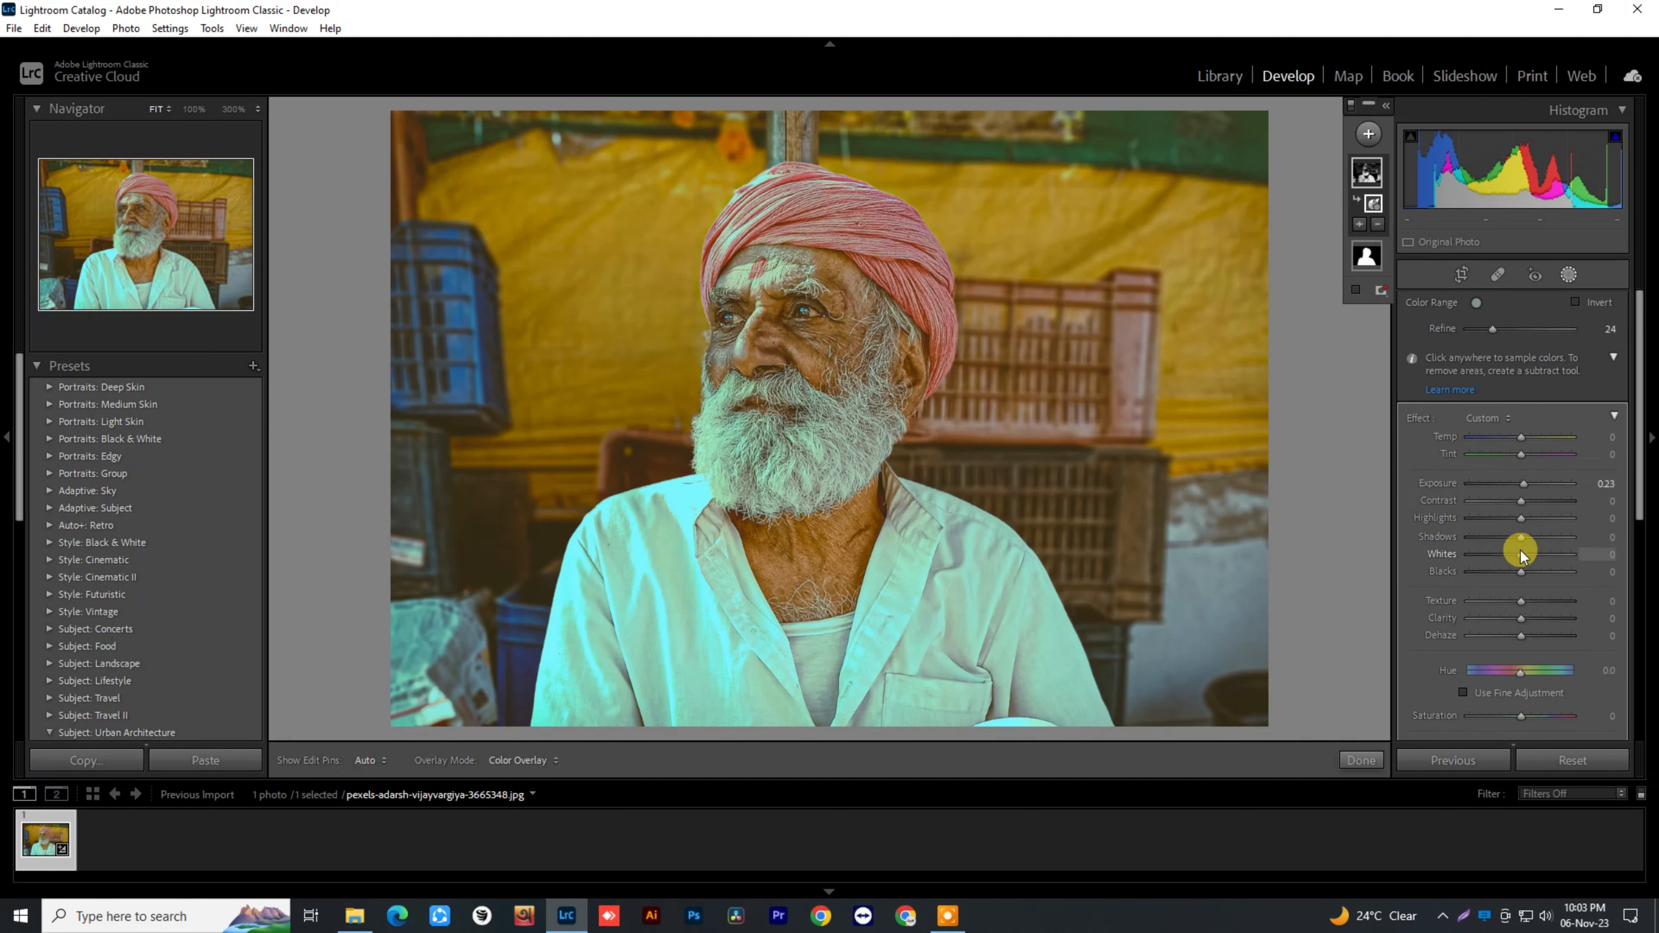
click(1520, 518)
mouse_move(1522, 520)
mouse_down()
mouse_move(1537, 519)
mouse_move(1519, 518)
mouse_up()
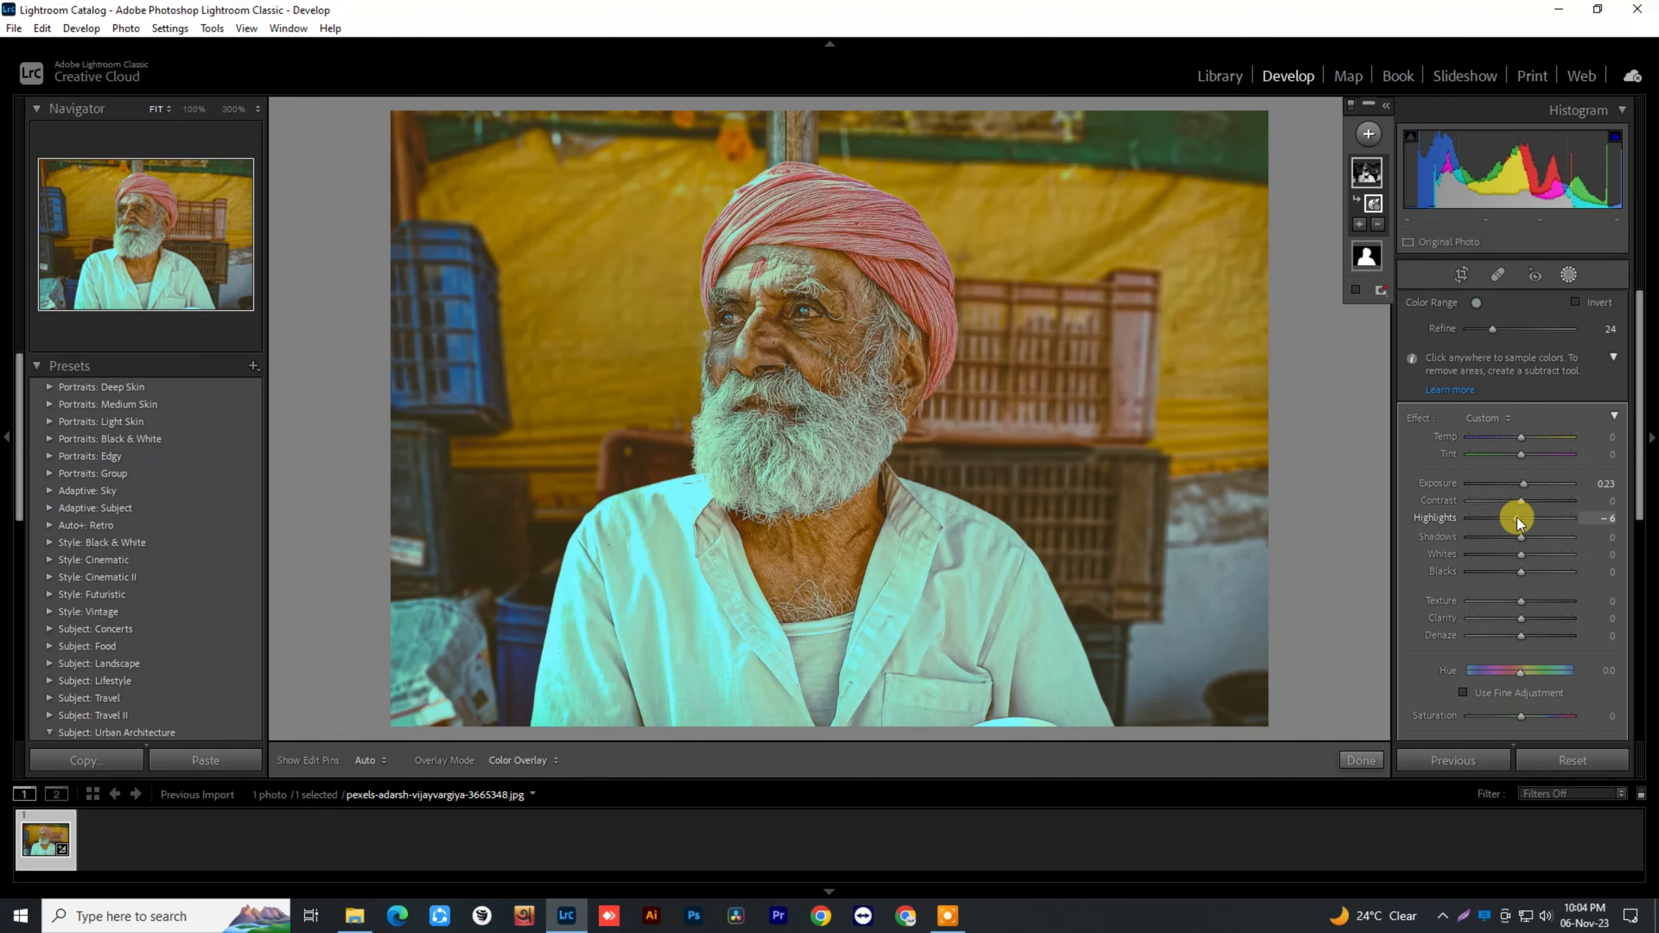
drag(1516, 517, 1520, 529)
scroll(1536, 568, down, 2)
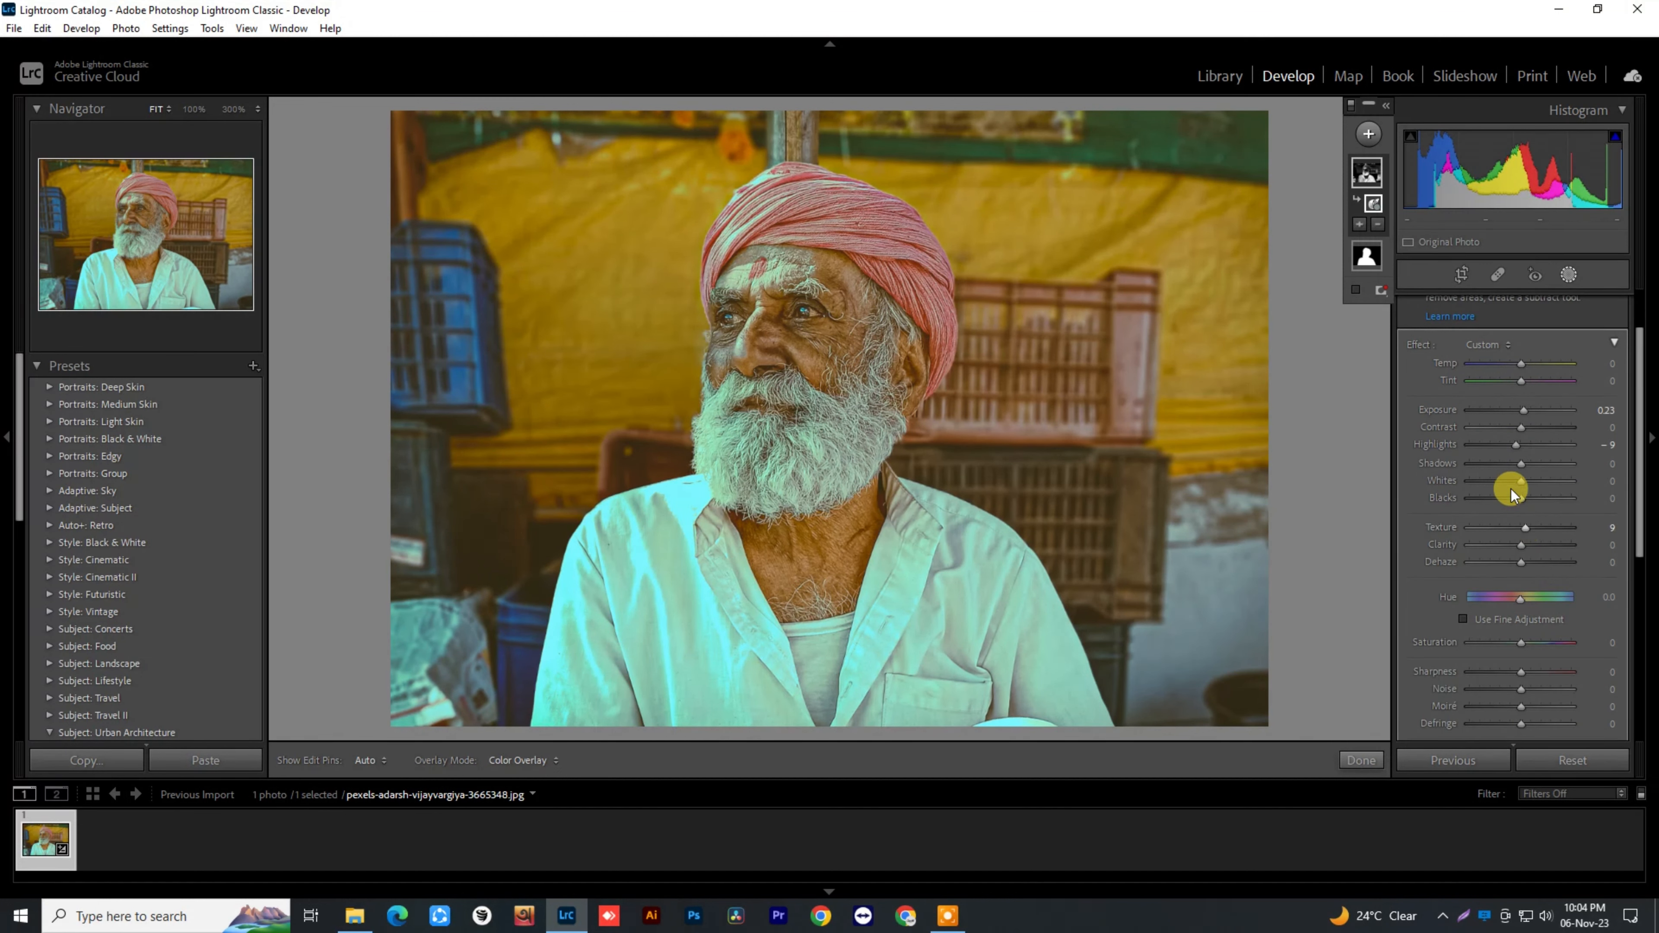
scroll(1511, 488, up, 2)
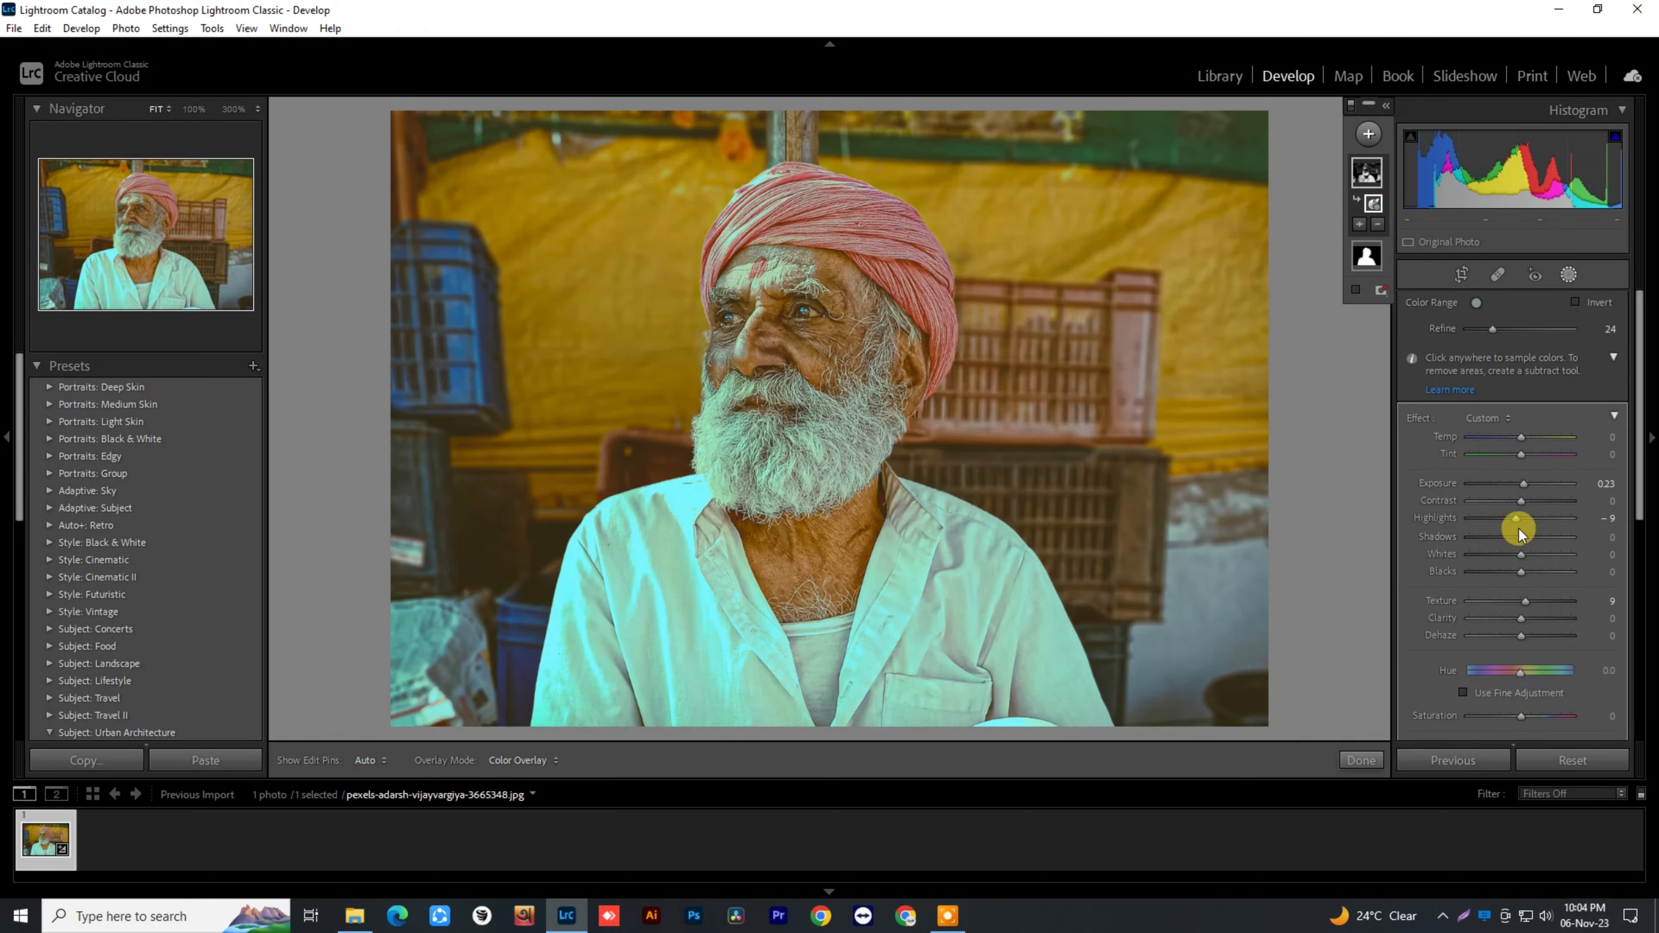
mouse_move(1522, 501)
mouse_down()
mouse_move(1539, 502)
mouse_move(1494, 501)
mouse_move(1531, 499)
mouse_up()
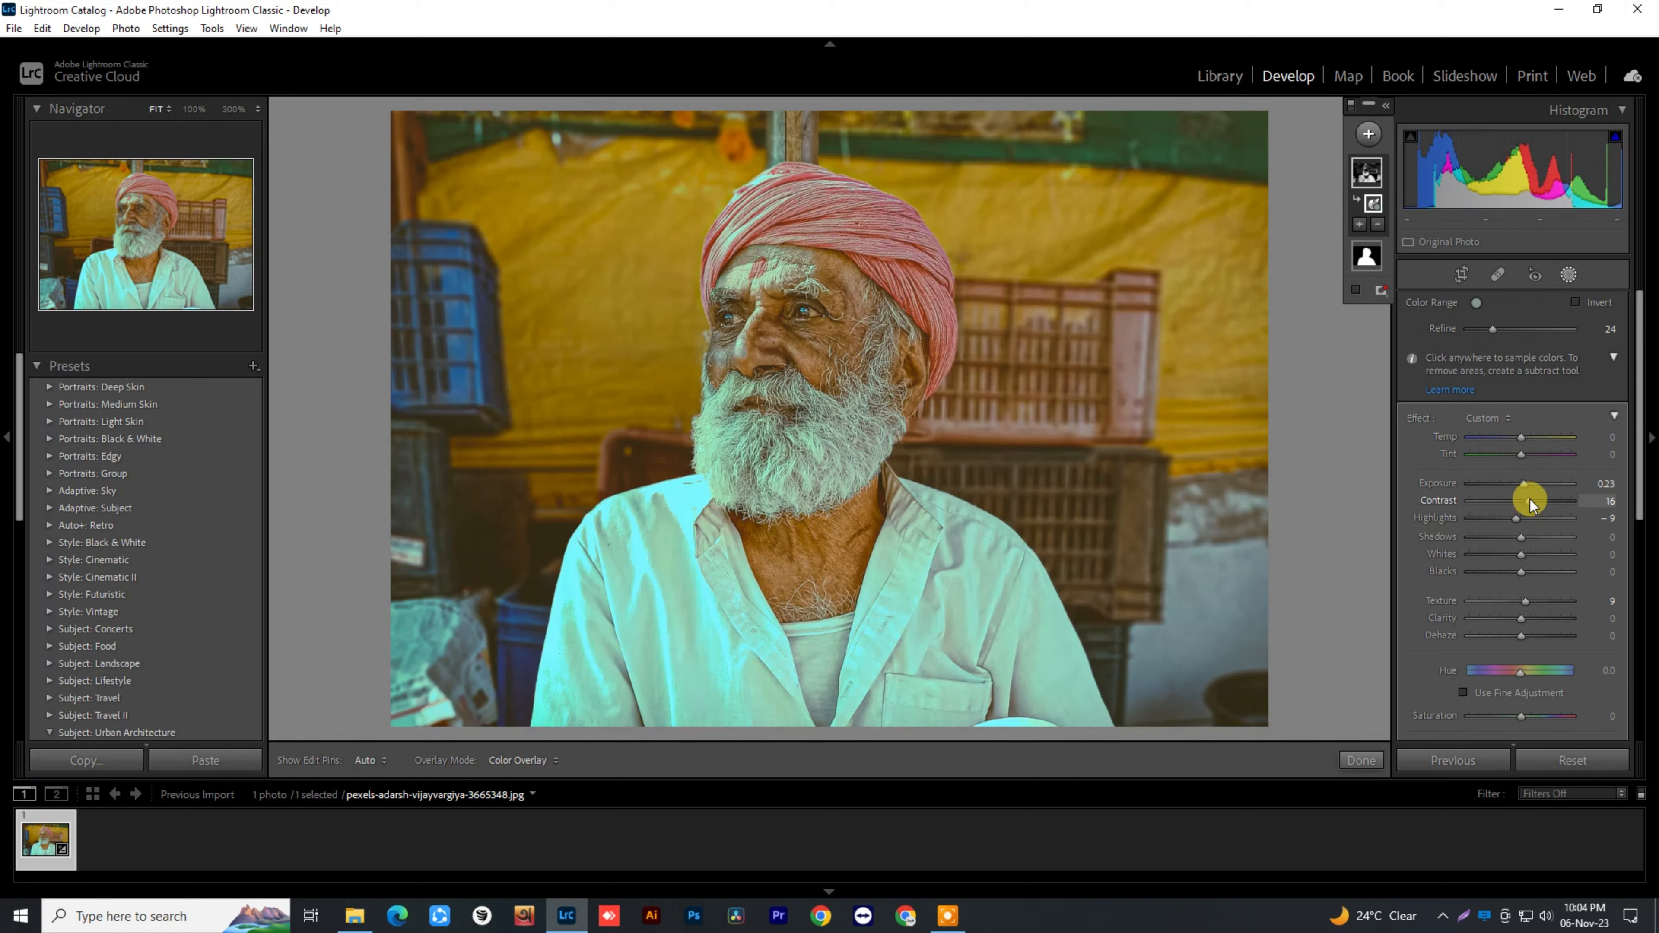
drag(1501, 500, 1501, 501)
mouse_move(1530, 501)
mouse_down()
mouse_move(1470, 501)
mouse_move(1524, 501)
mouse_up()
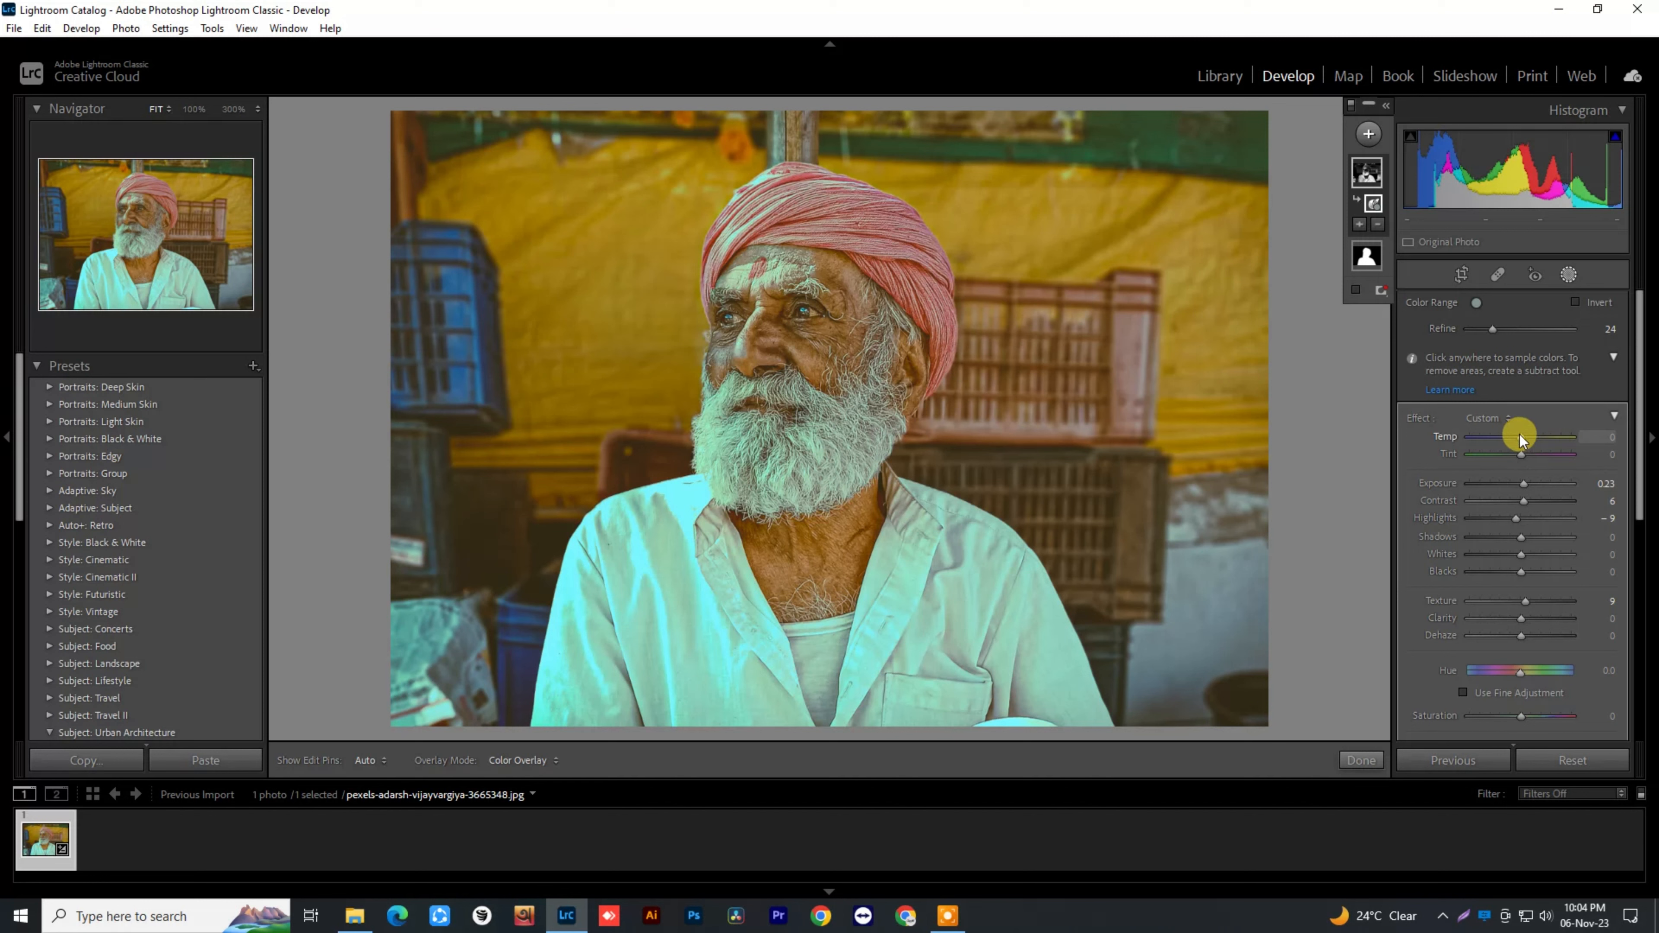
click(1615, 417)
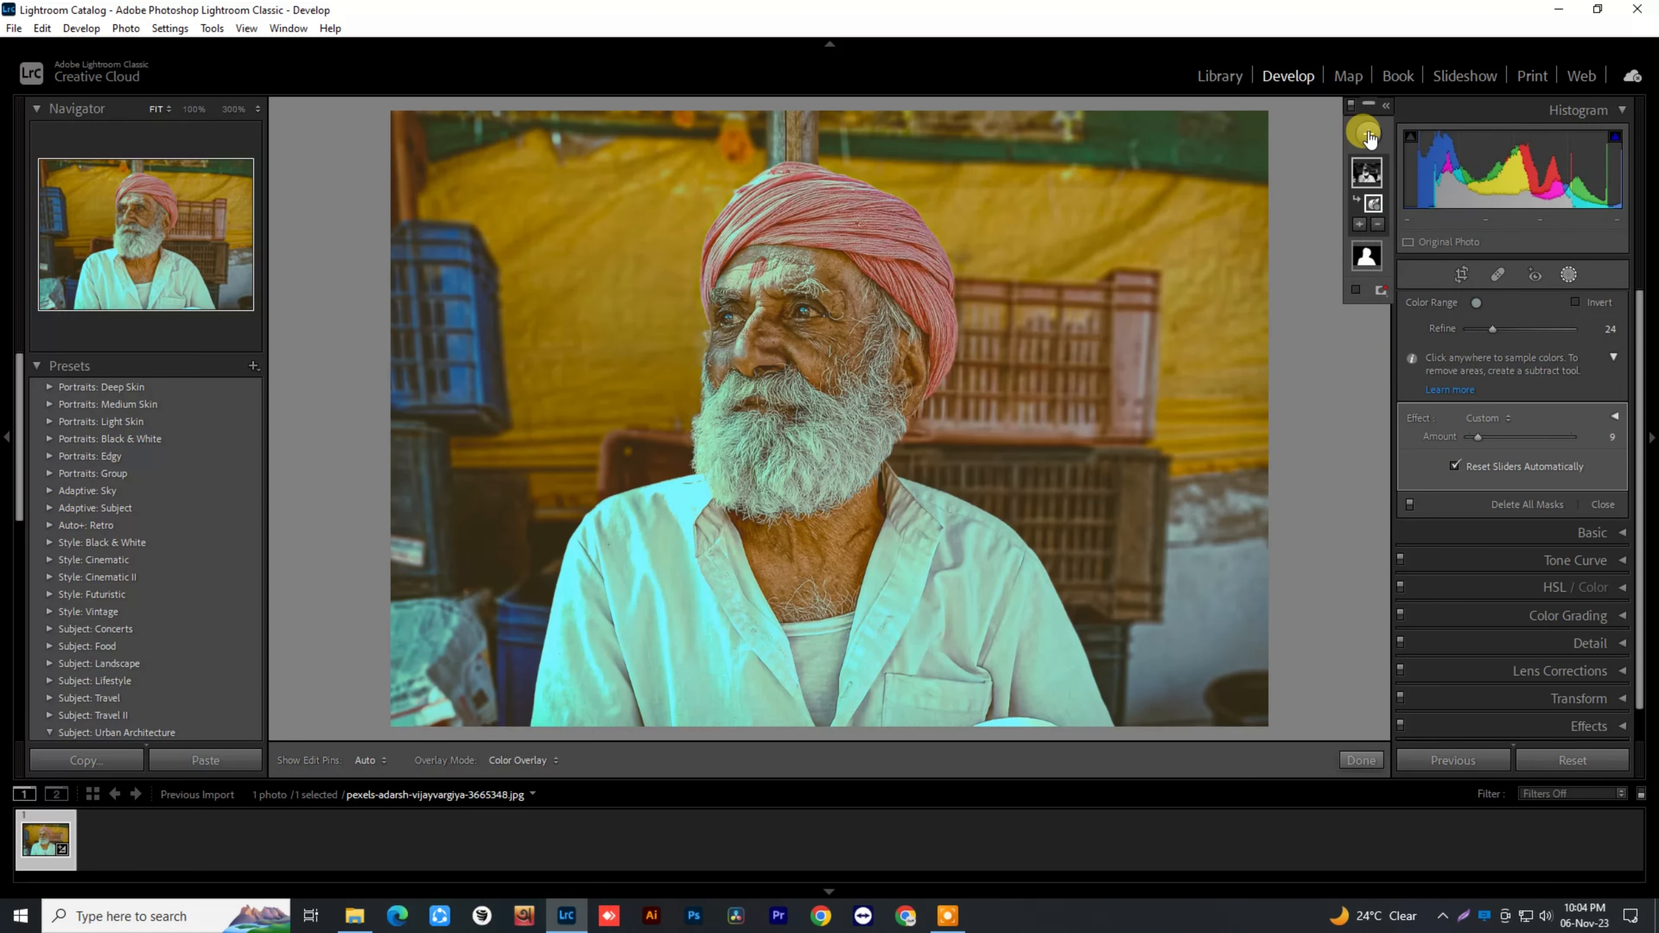
Step: Add another Color Range mask sampled from the skin on the man's cheek and set its Refine to 1
click(1368, 134)
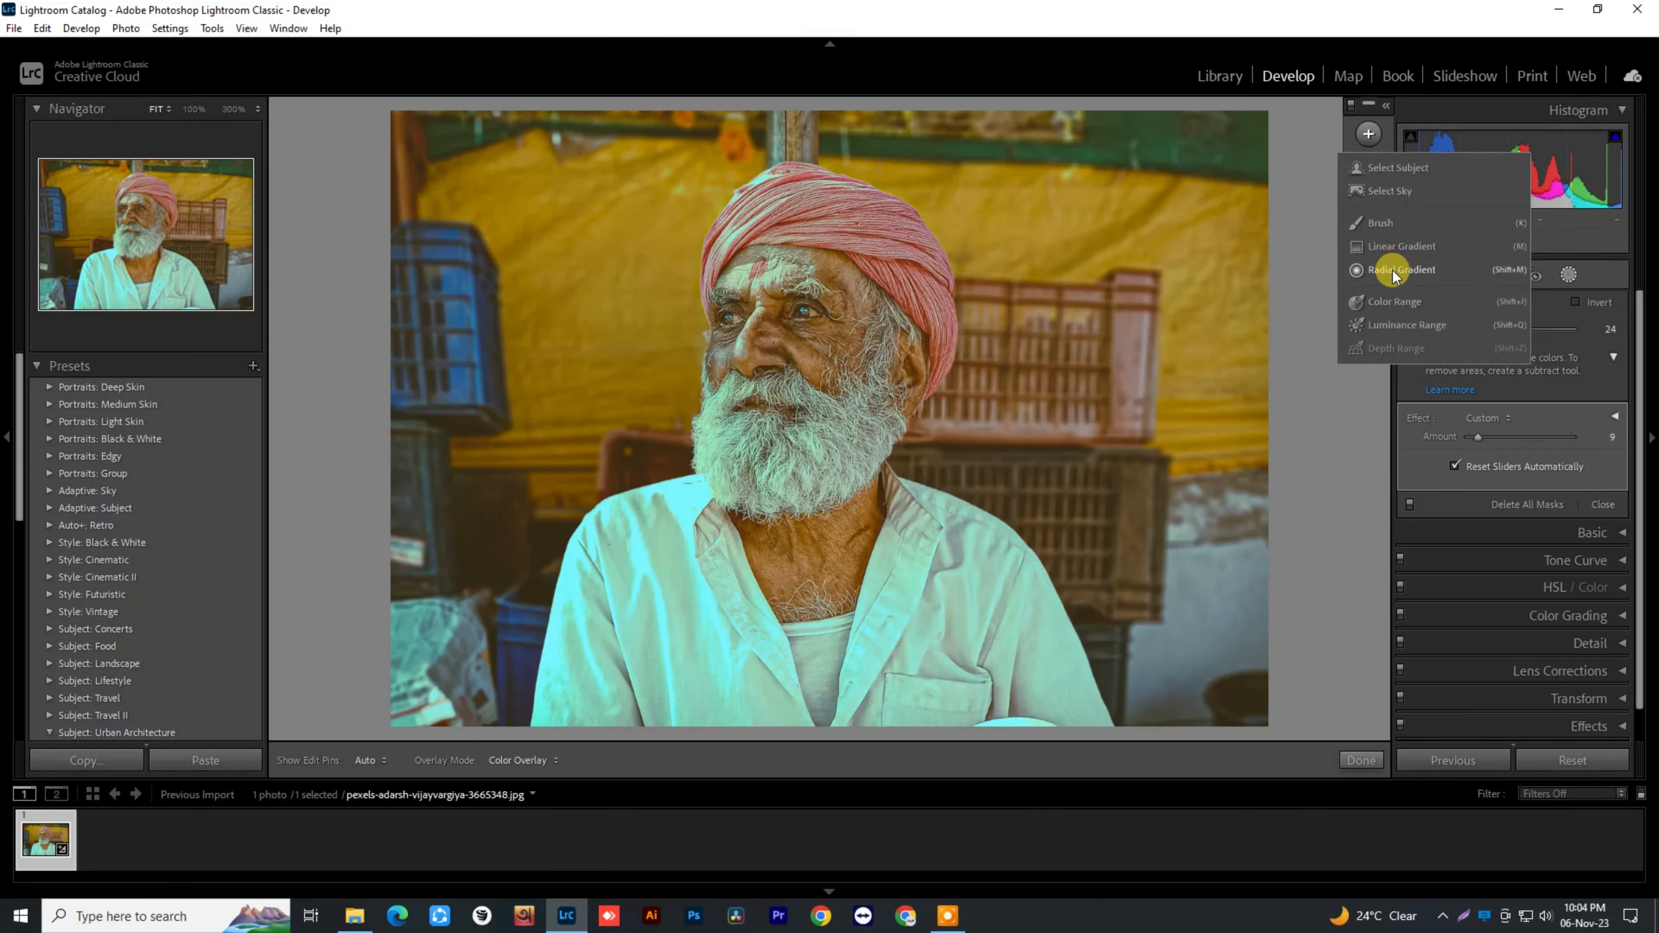
click(1396, 301)
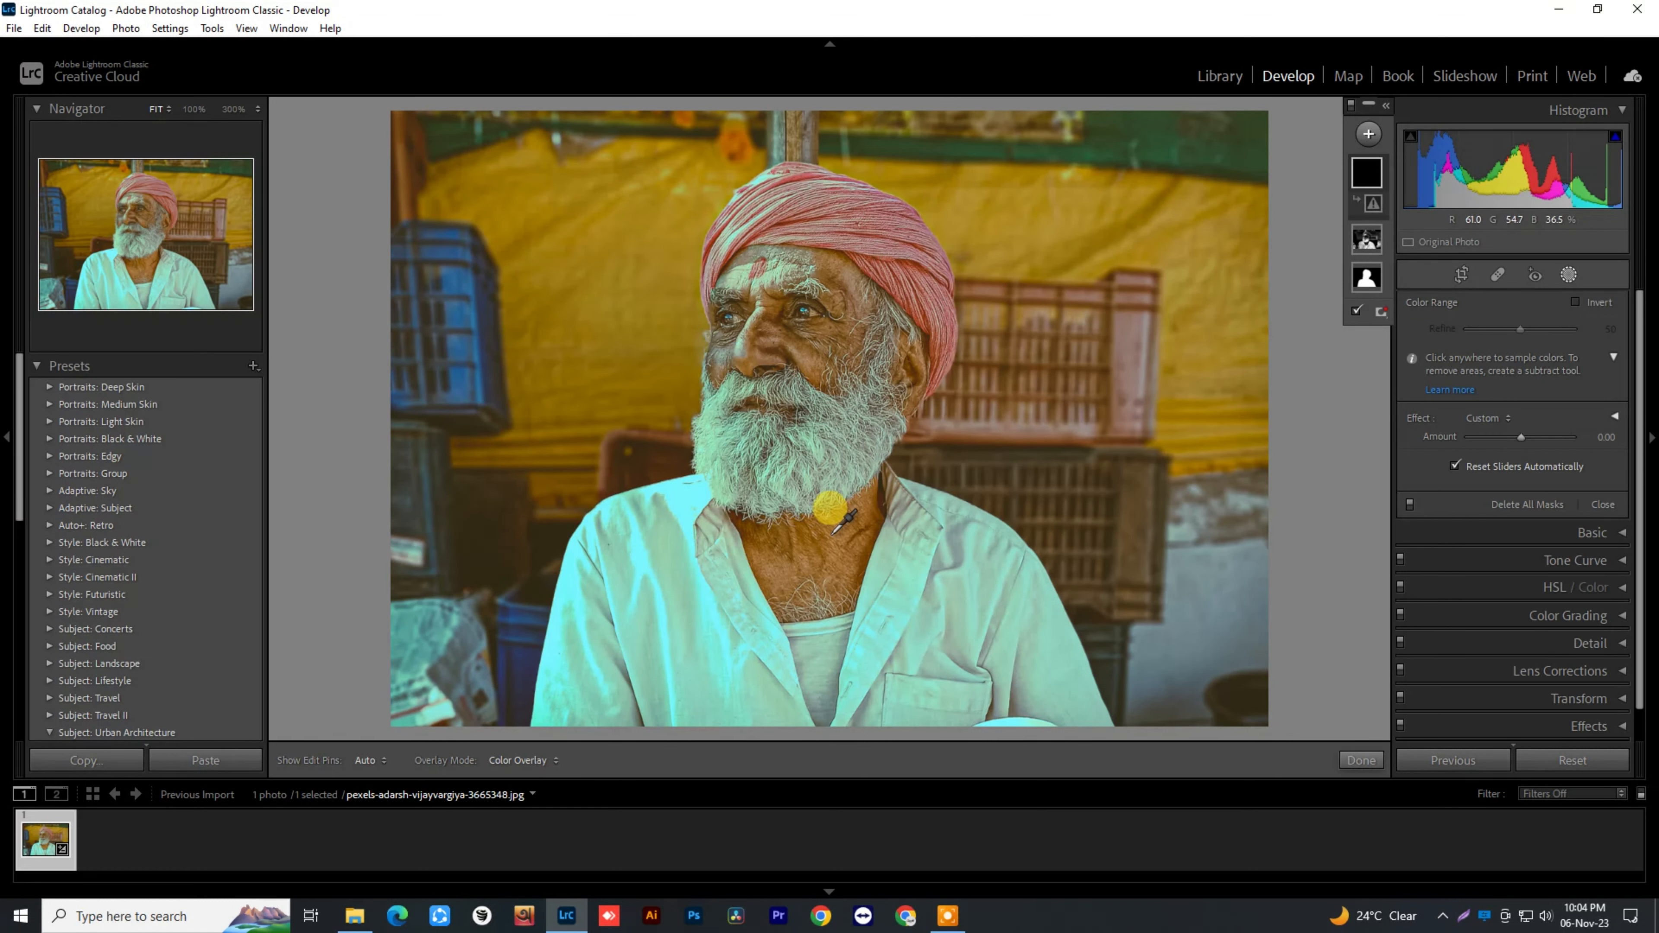
click(806, 351)
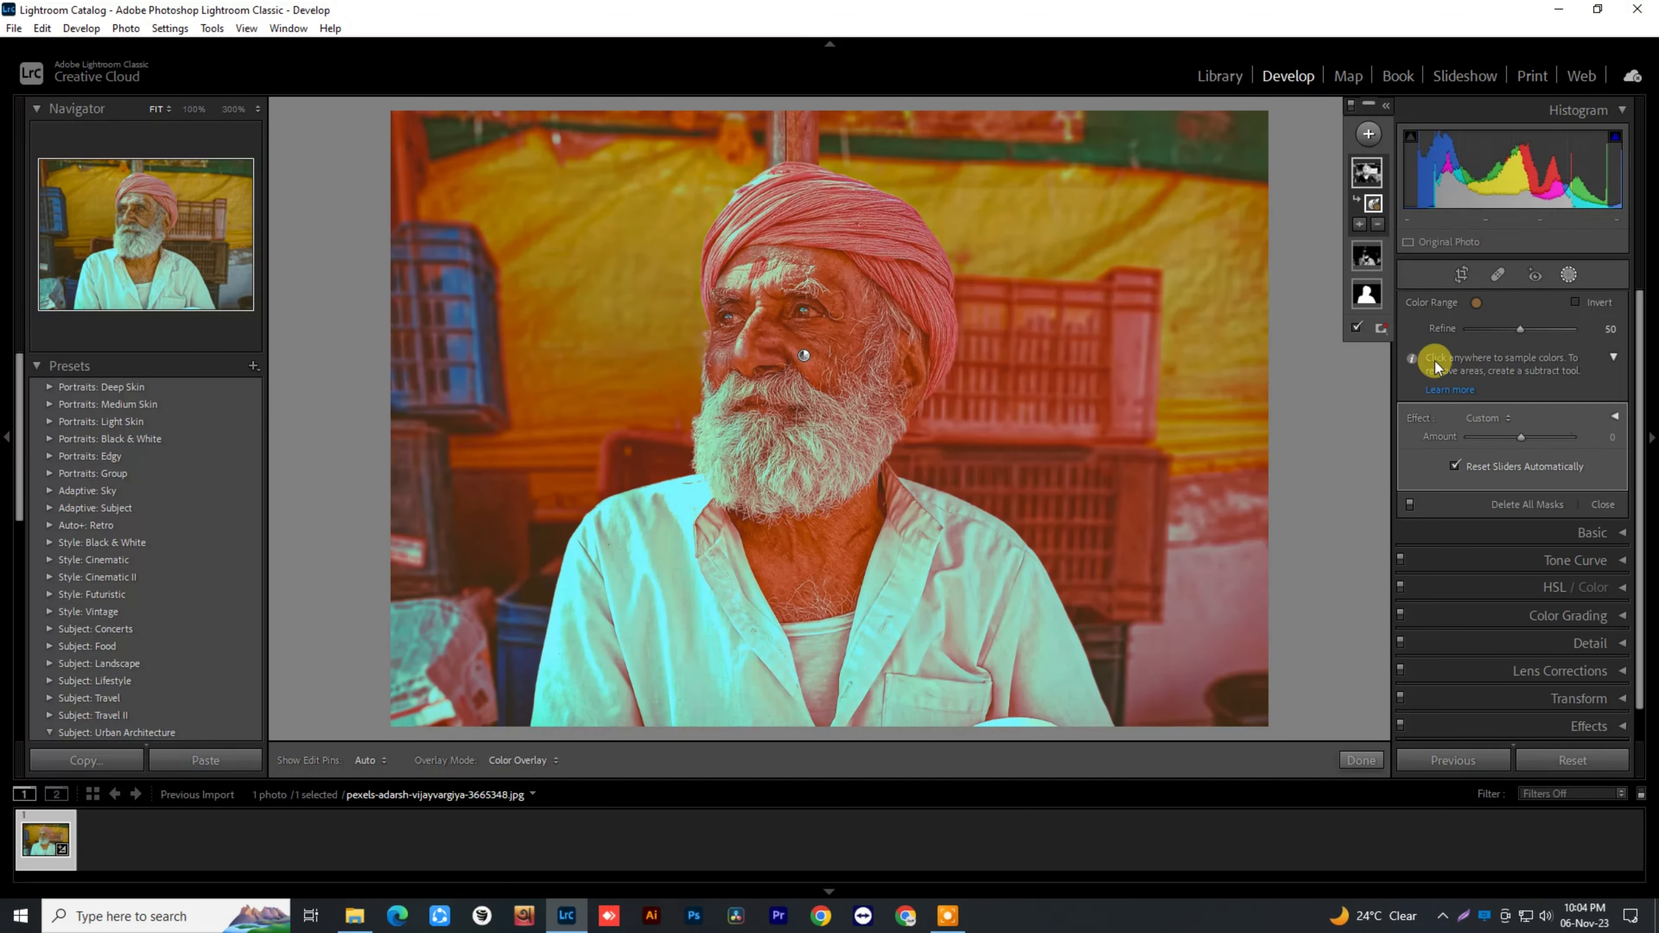
drag(1520, 328, 1476, 329)
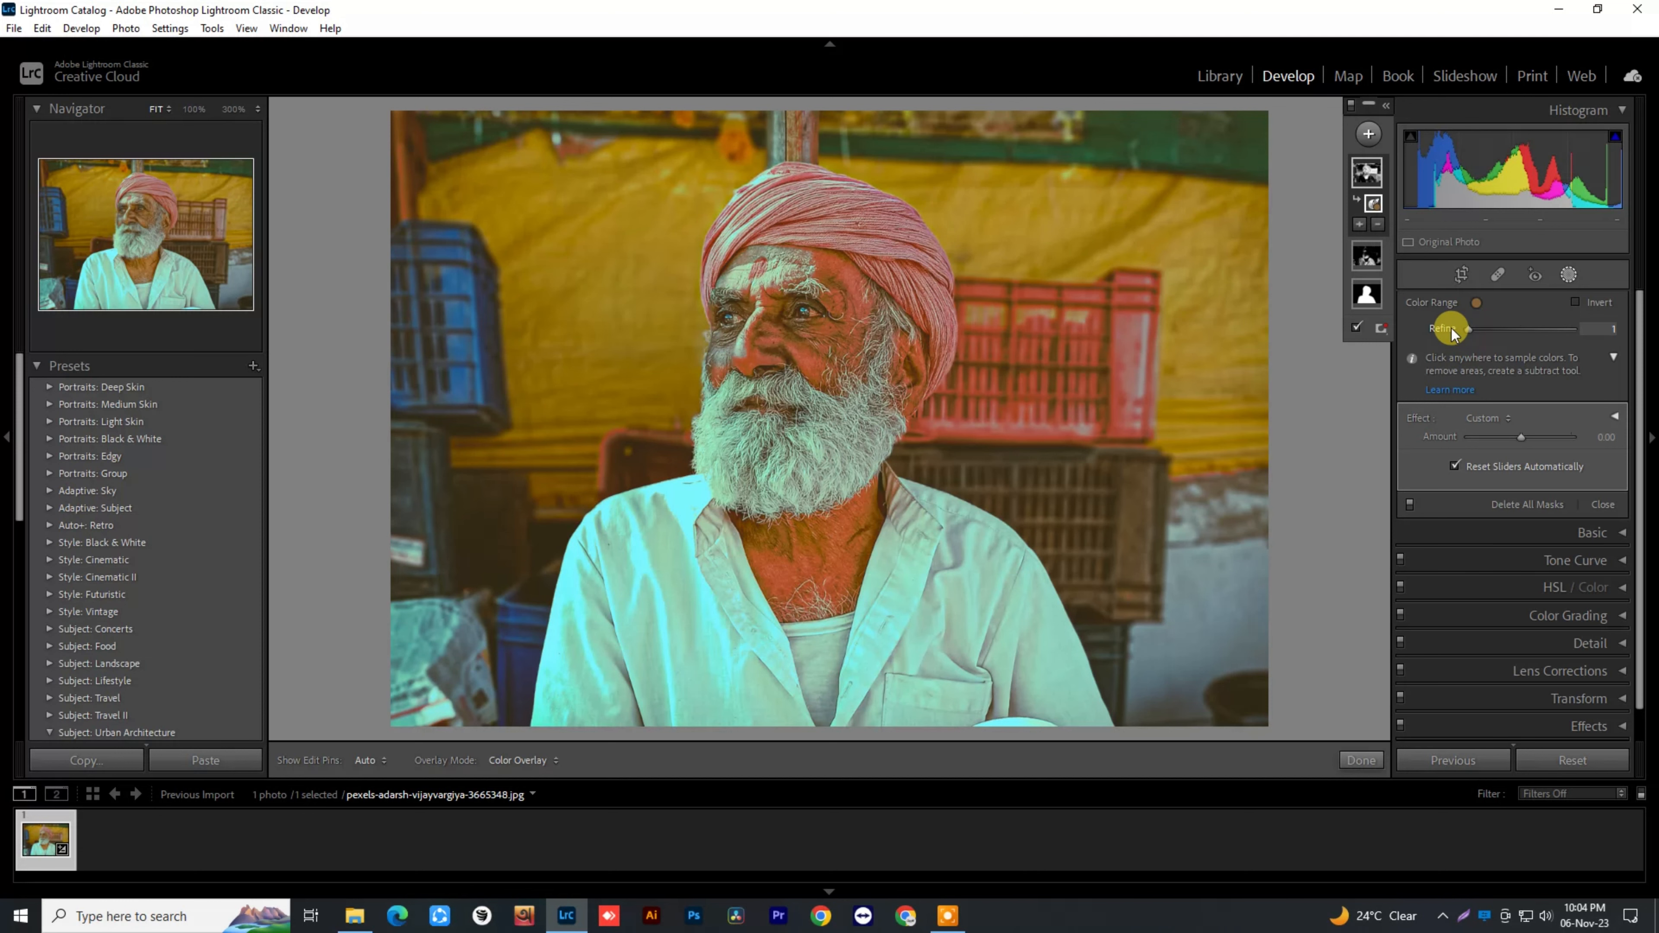
Step: Set the skin color mask's Exposure to 0.17, Temp to −4 and Shadows to 6
click(1613, 417)
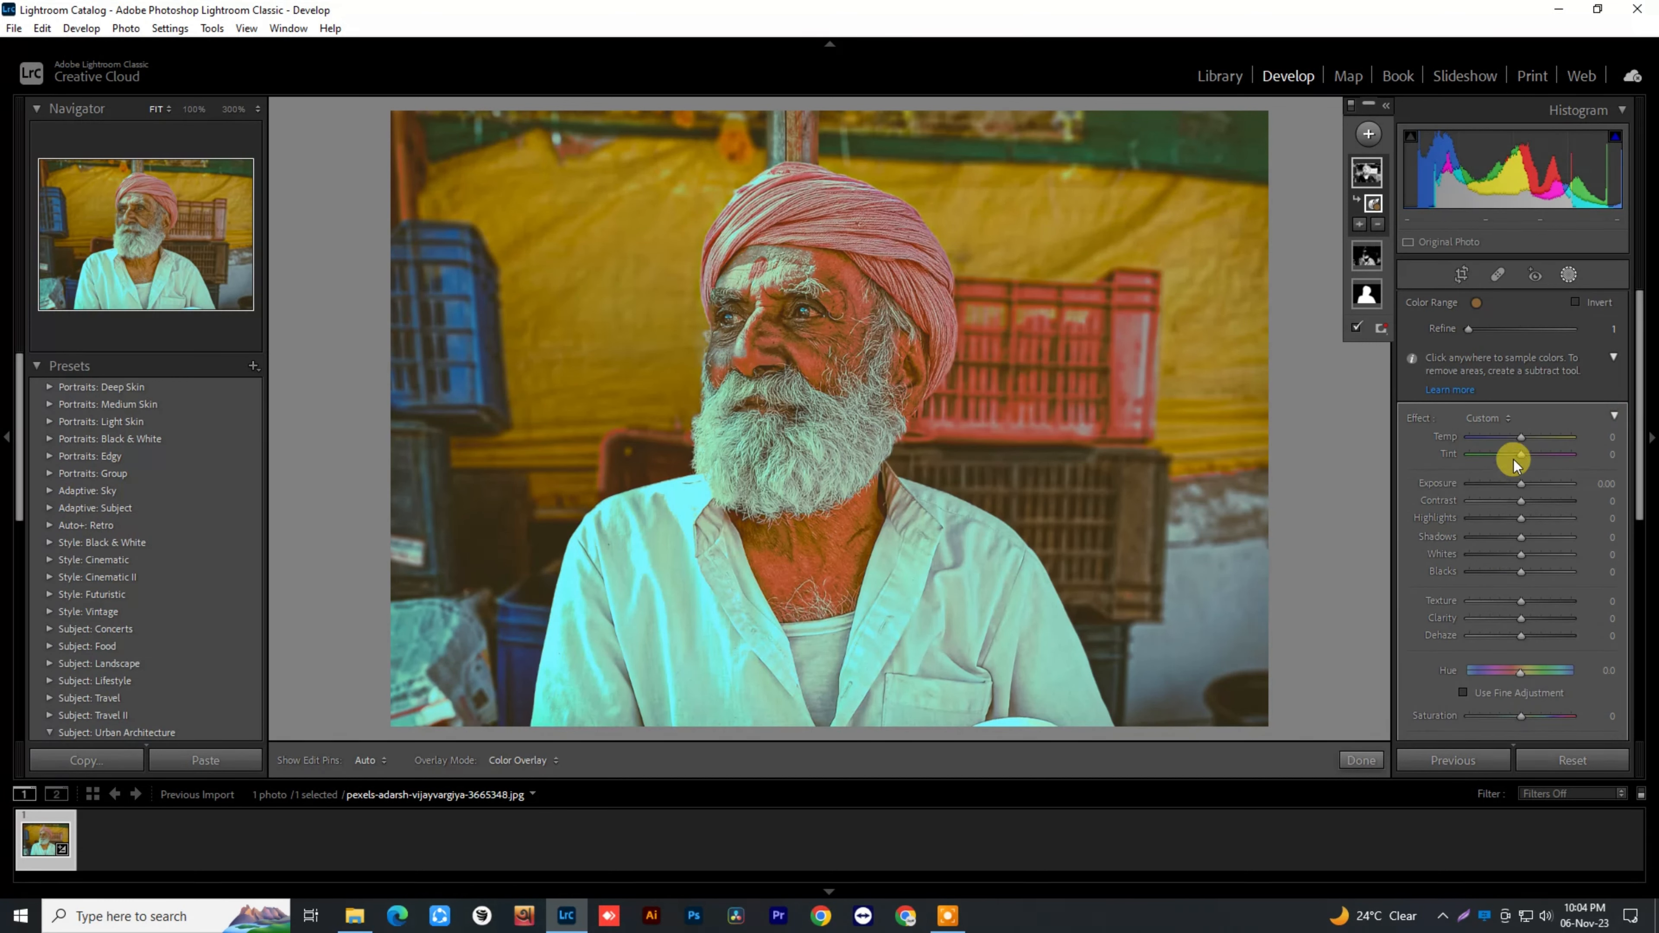
drag(1522, 482, 1525, 482)
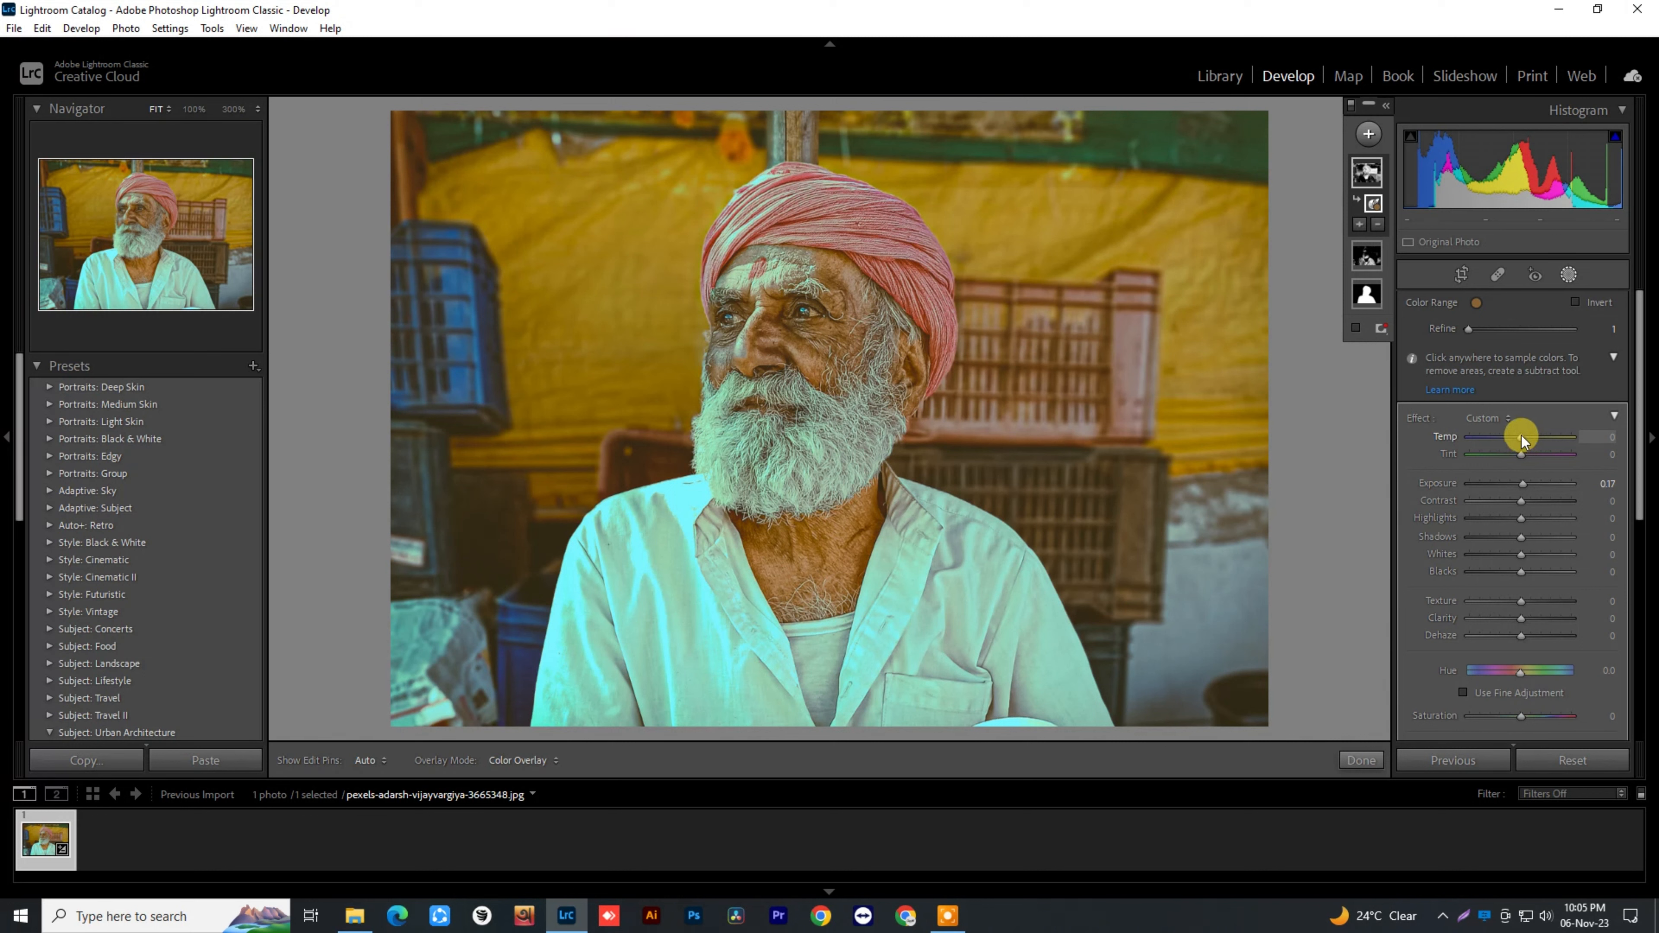
drag(1523, 436, 1521, 433)
drag(1521, 536, 1523, 536)
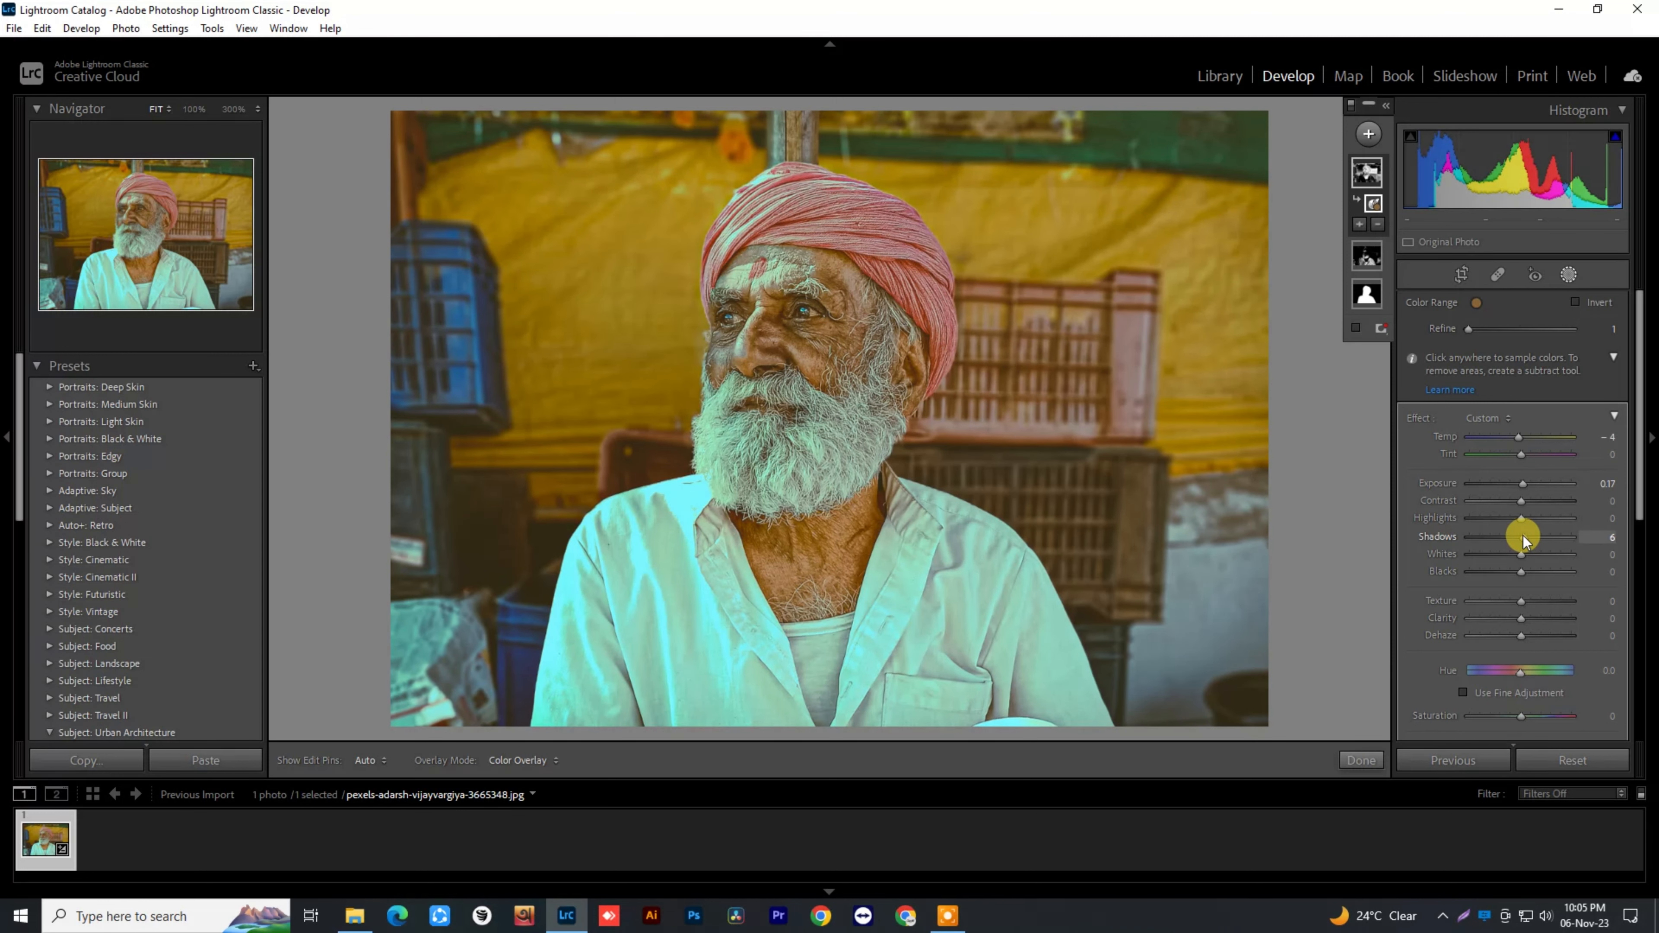
click(1615, 415)
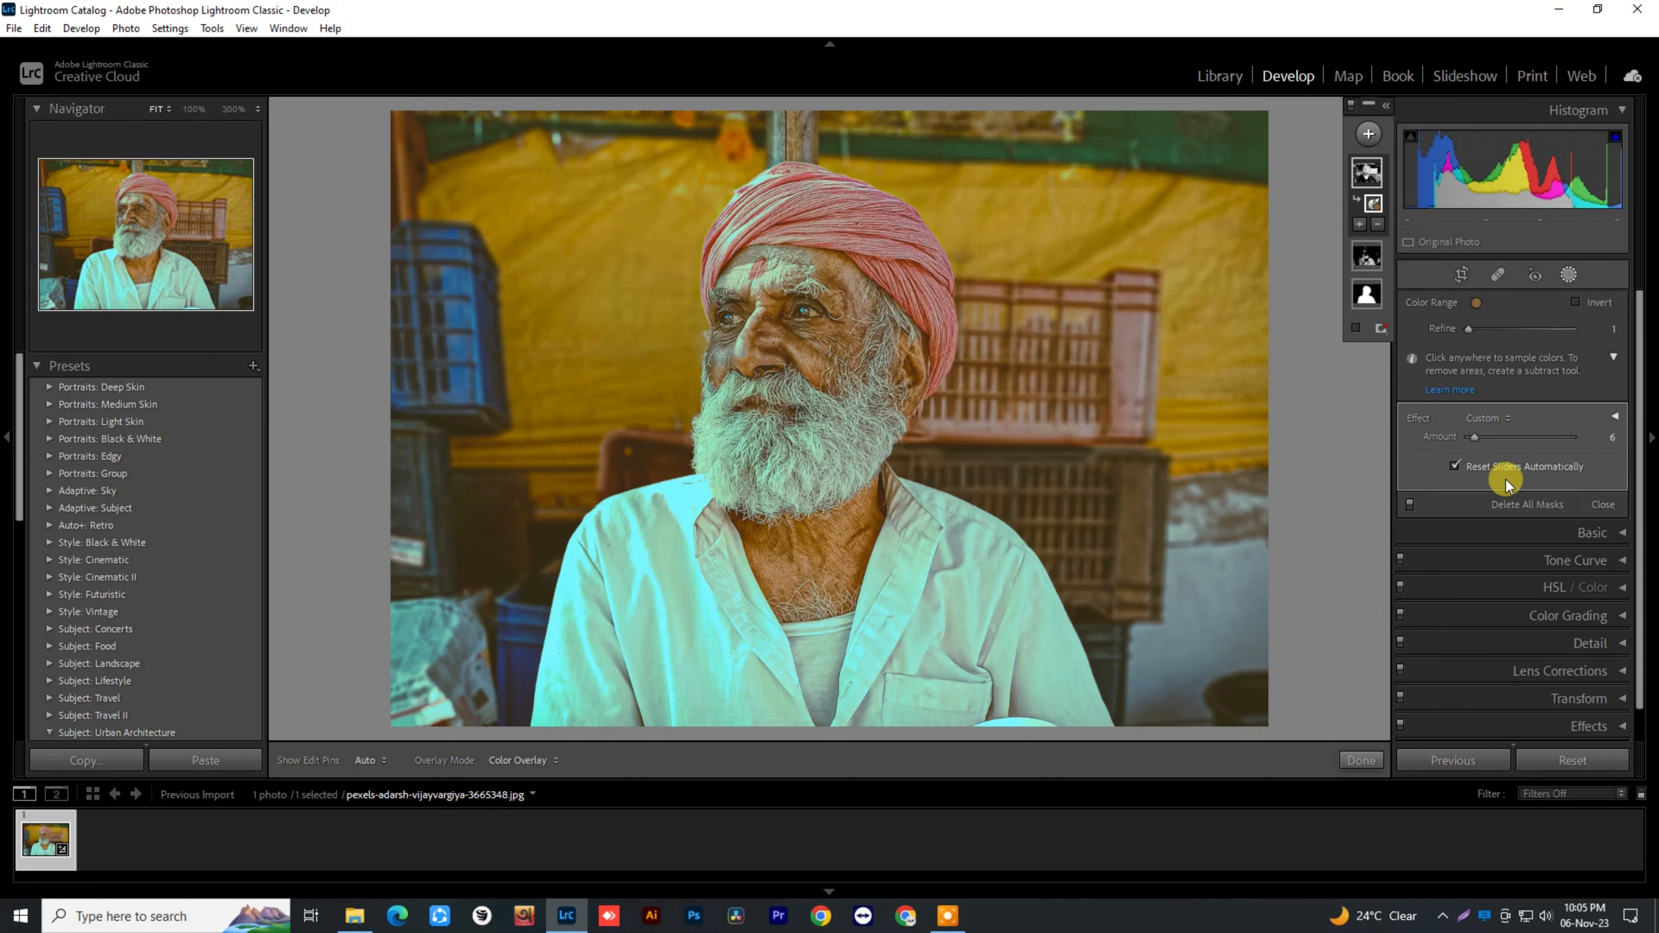
Step: Finish masking and show the edited photo alone in the single-image Loupe view
scroll(1517, 480, down, 1)
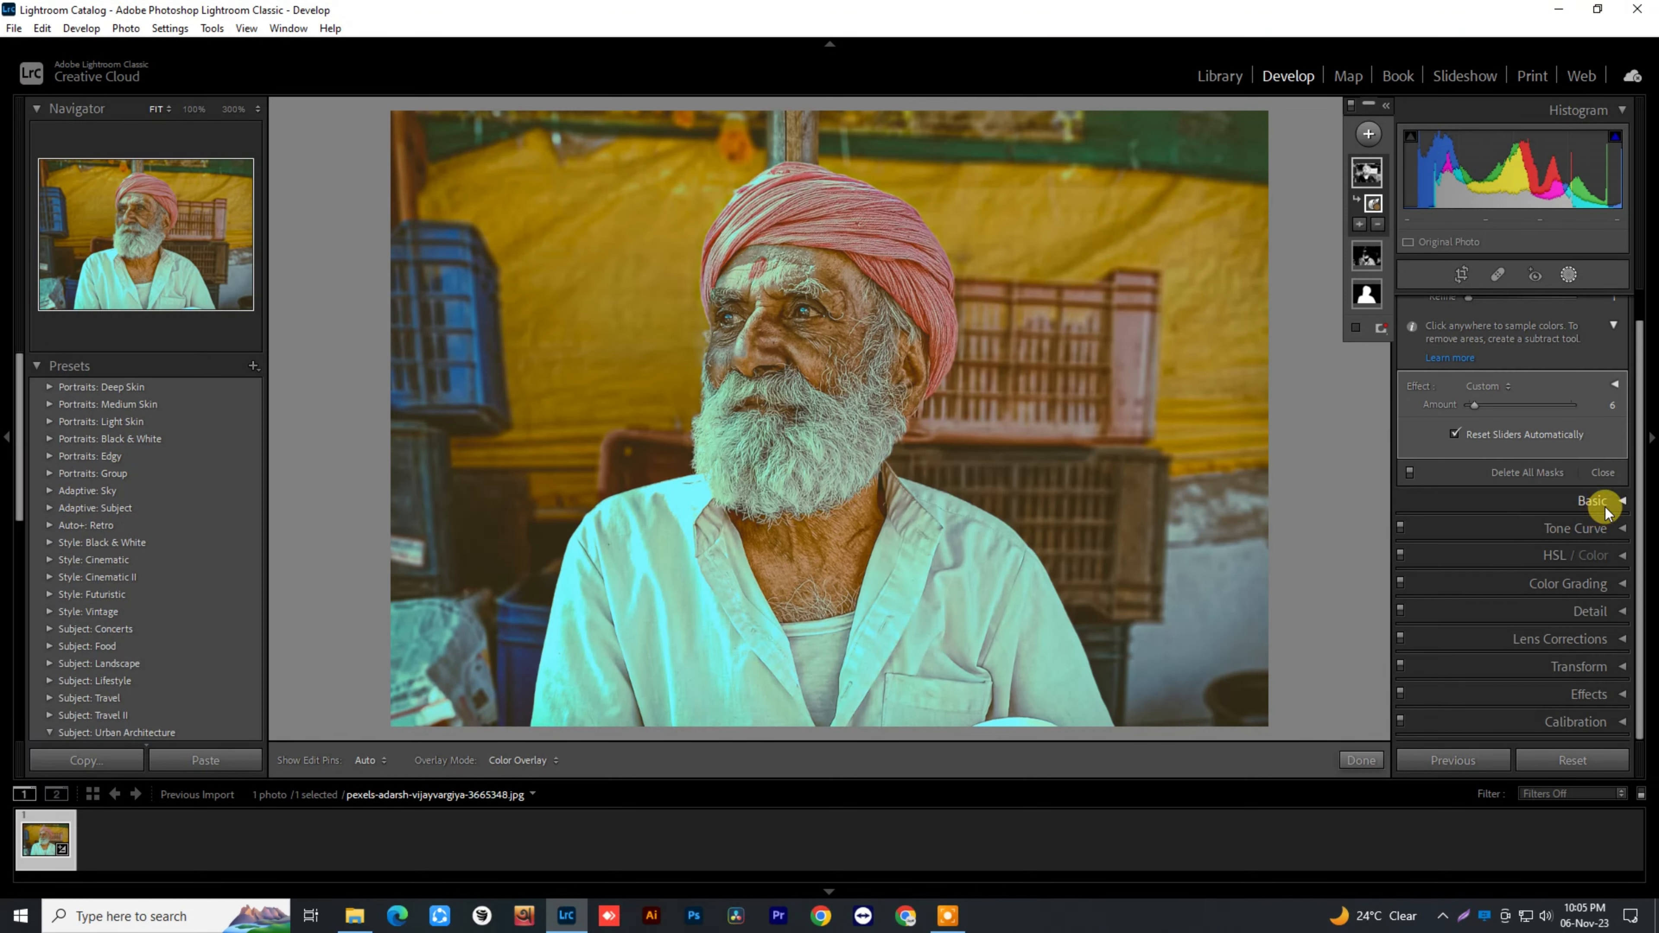
click(1617, 502)
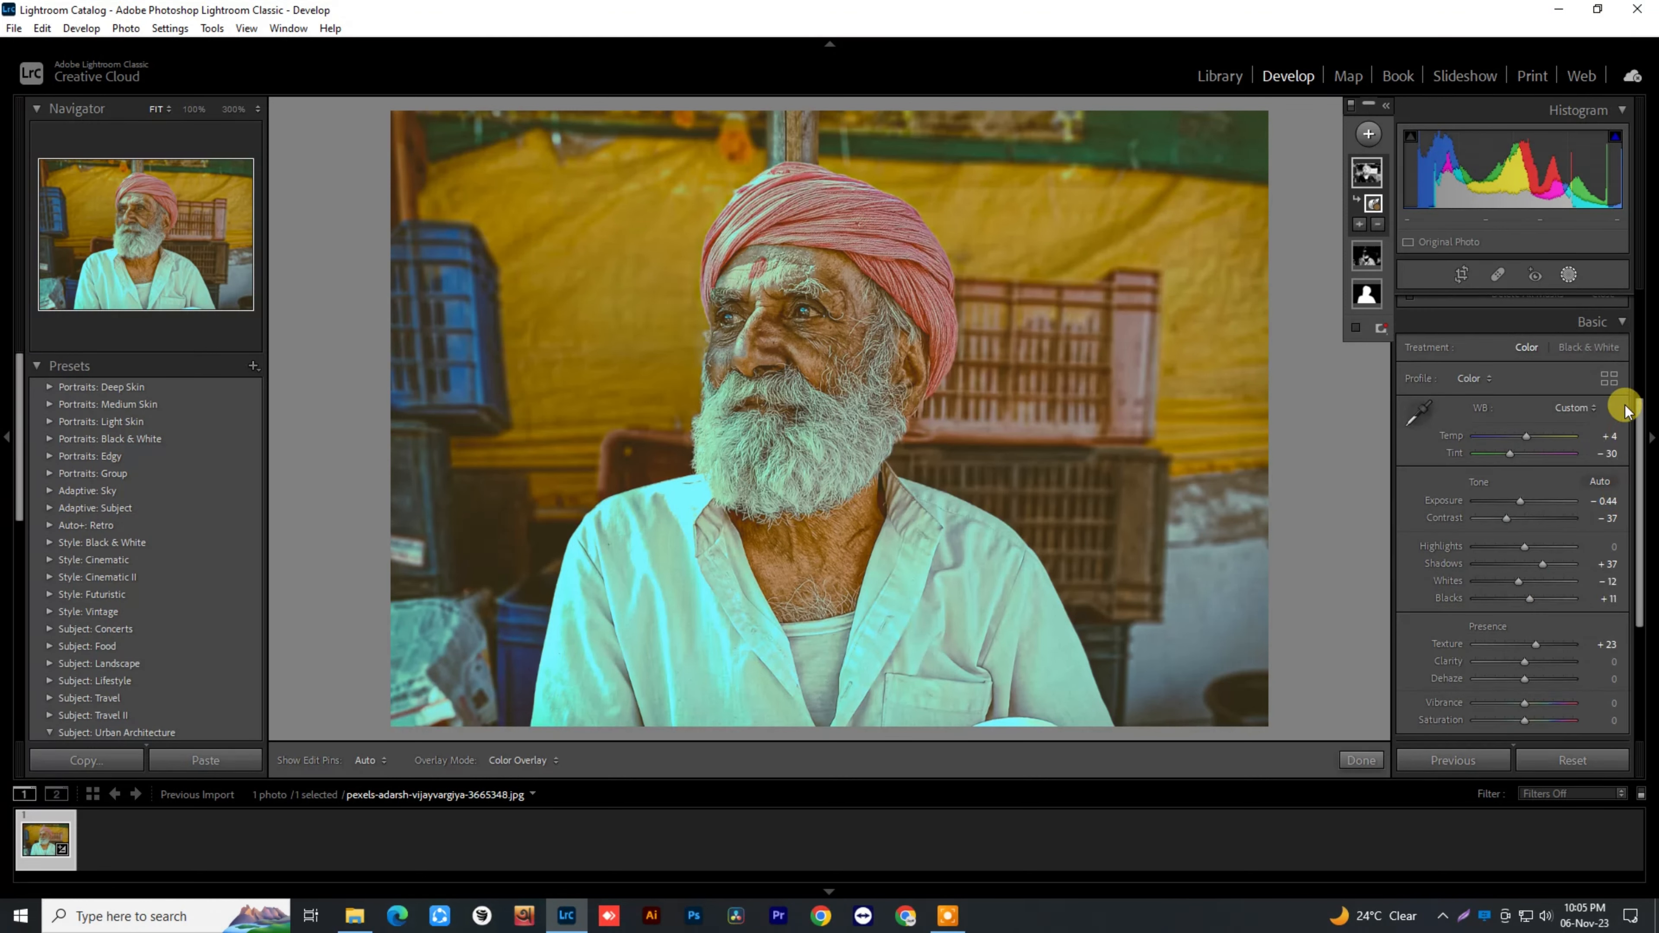
click(1625, 322)
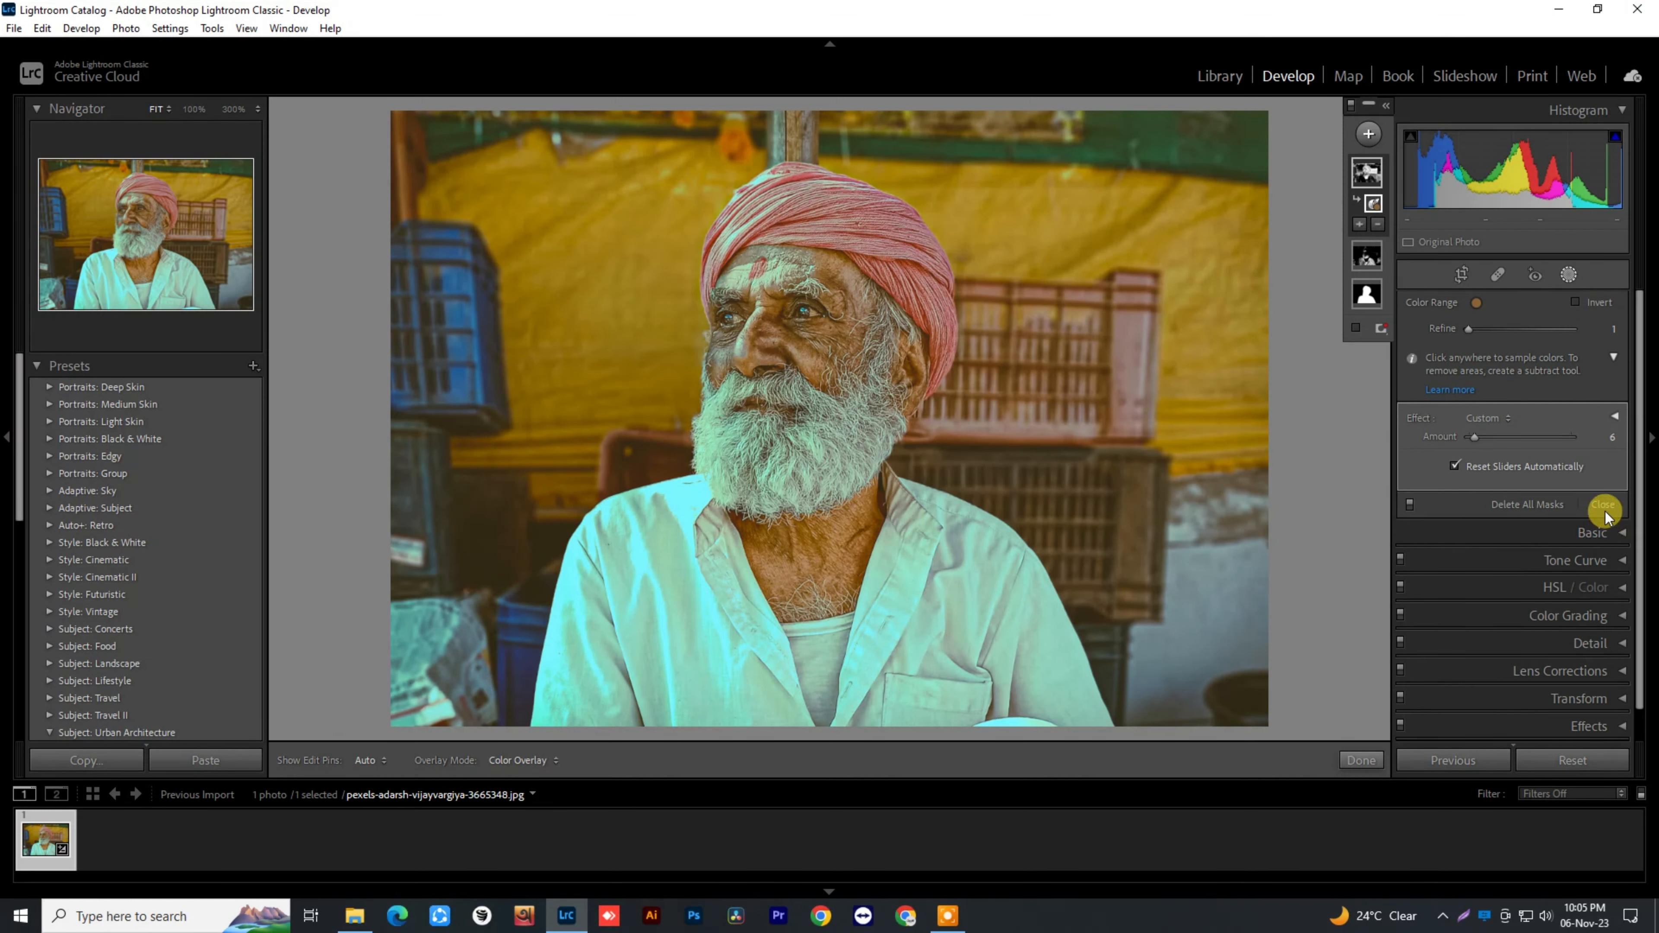
click(1606, 509)
click(325, 760)
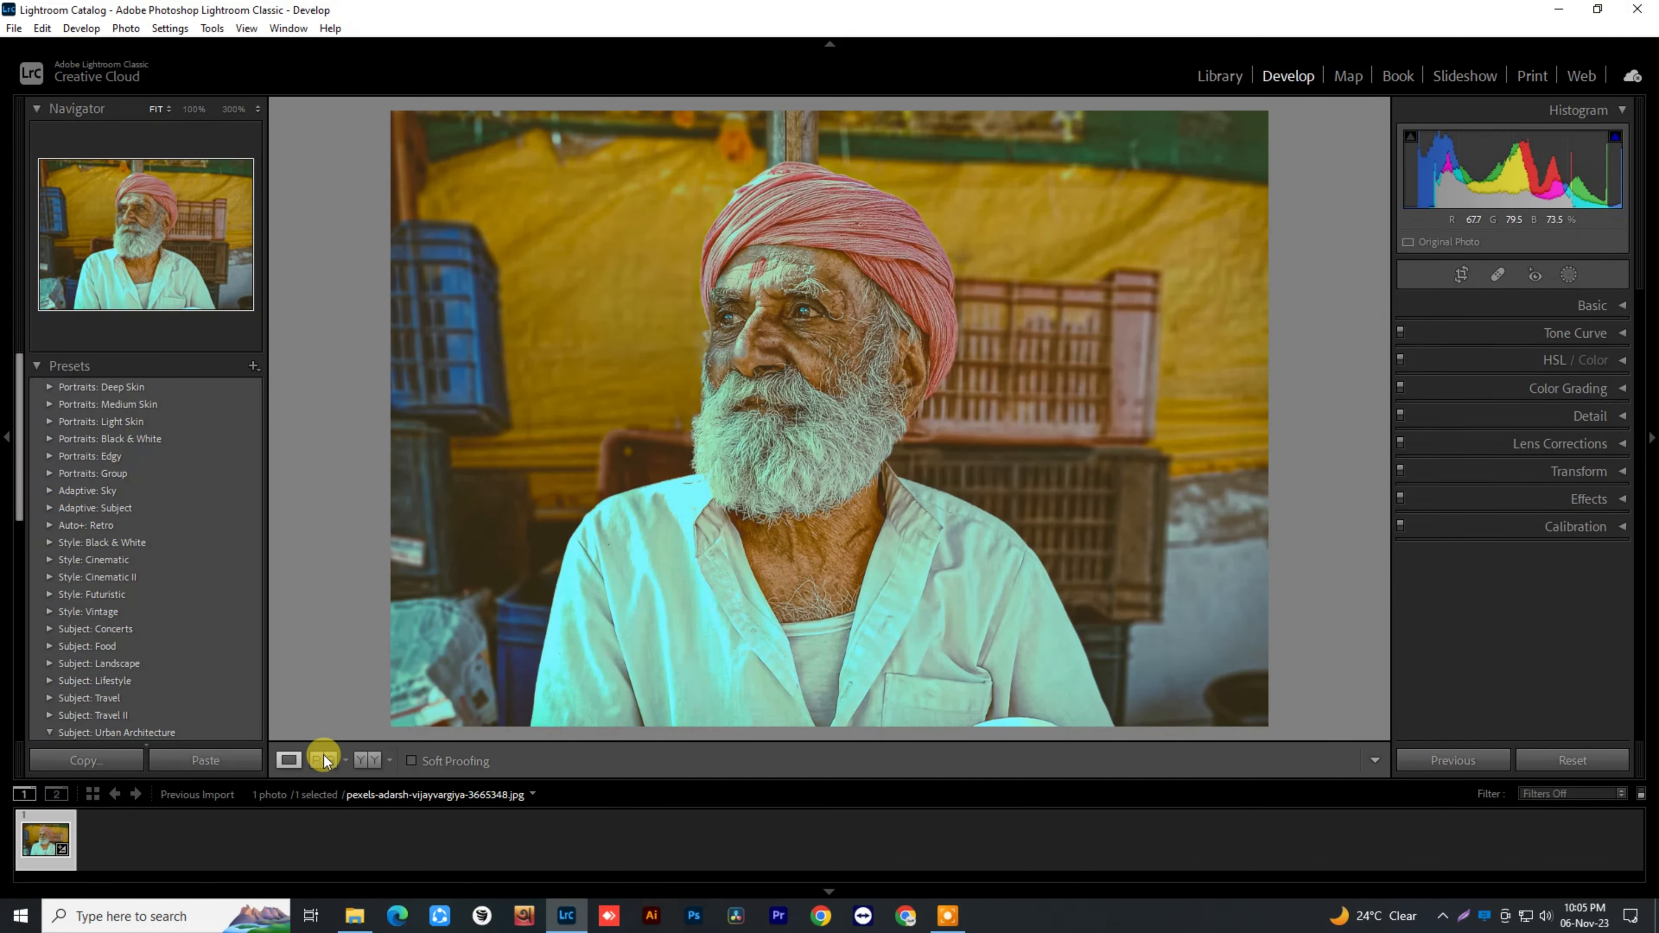
click(290, 761)
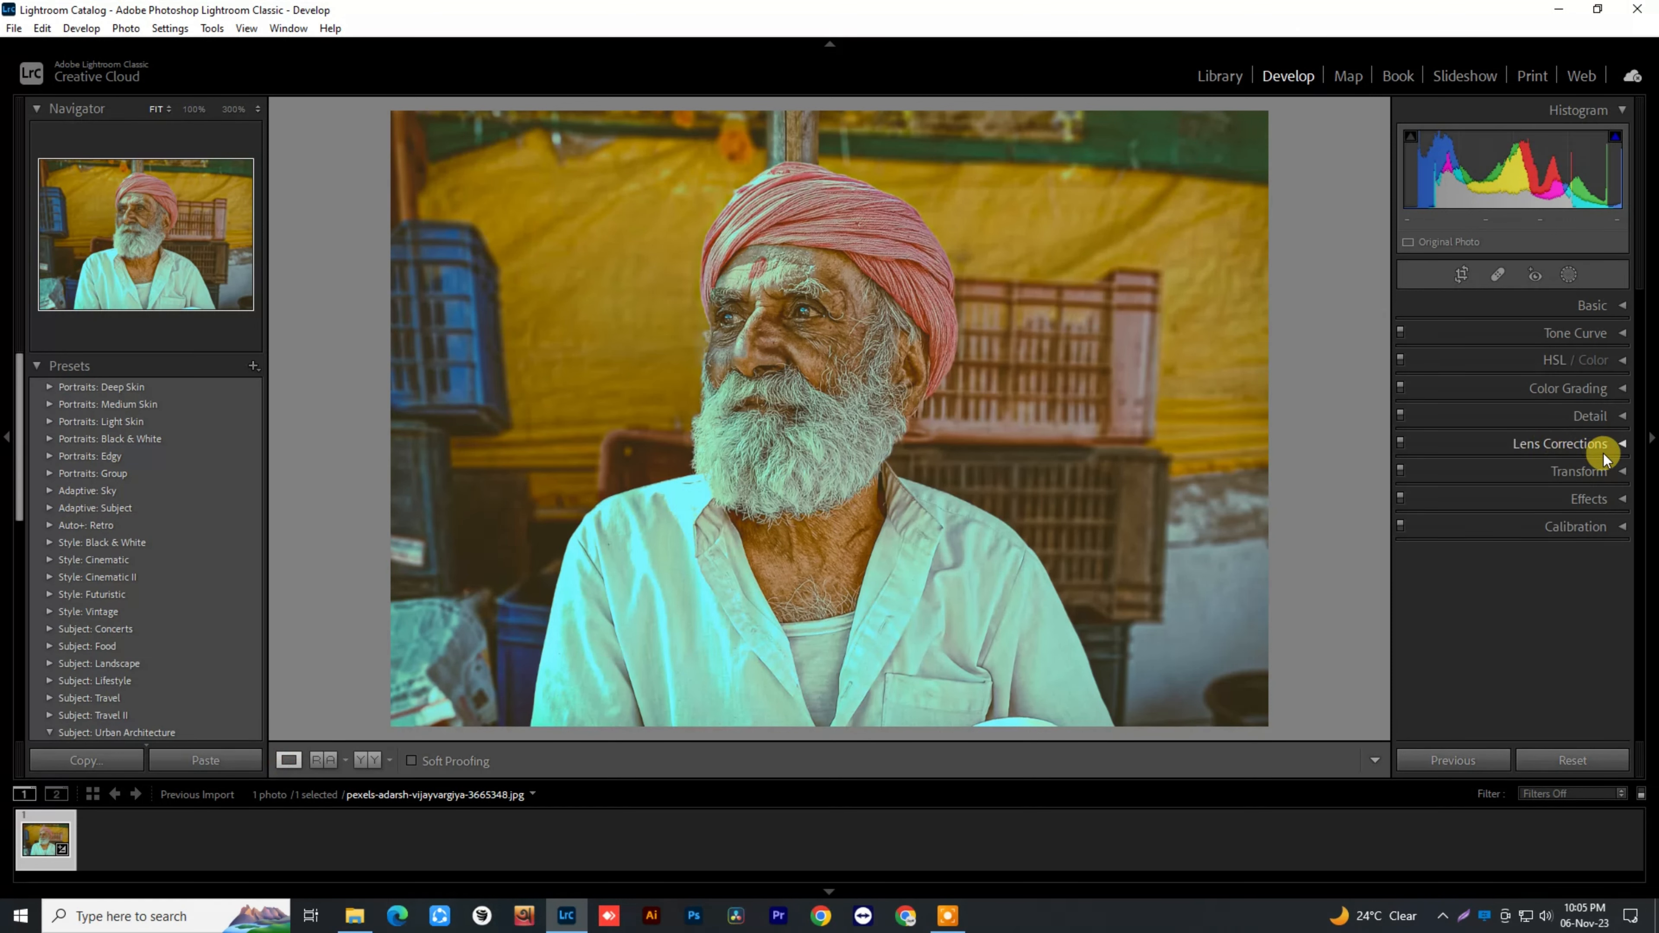
Step: Darken the photo's edges with a Highlight Priority post-crop vignette Amount of −16
click(1612, 470)
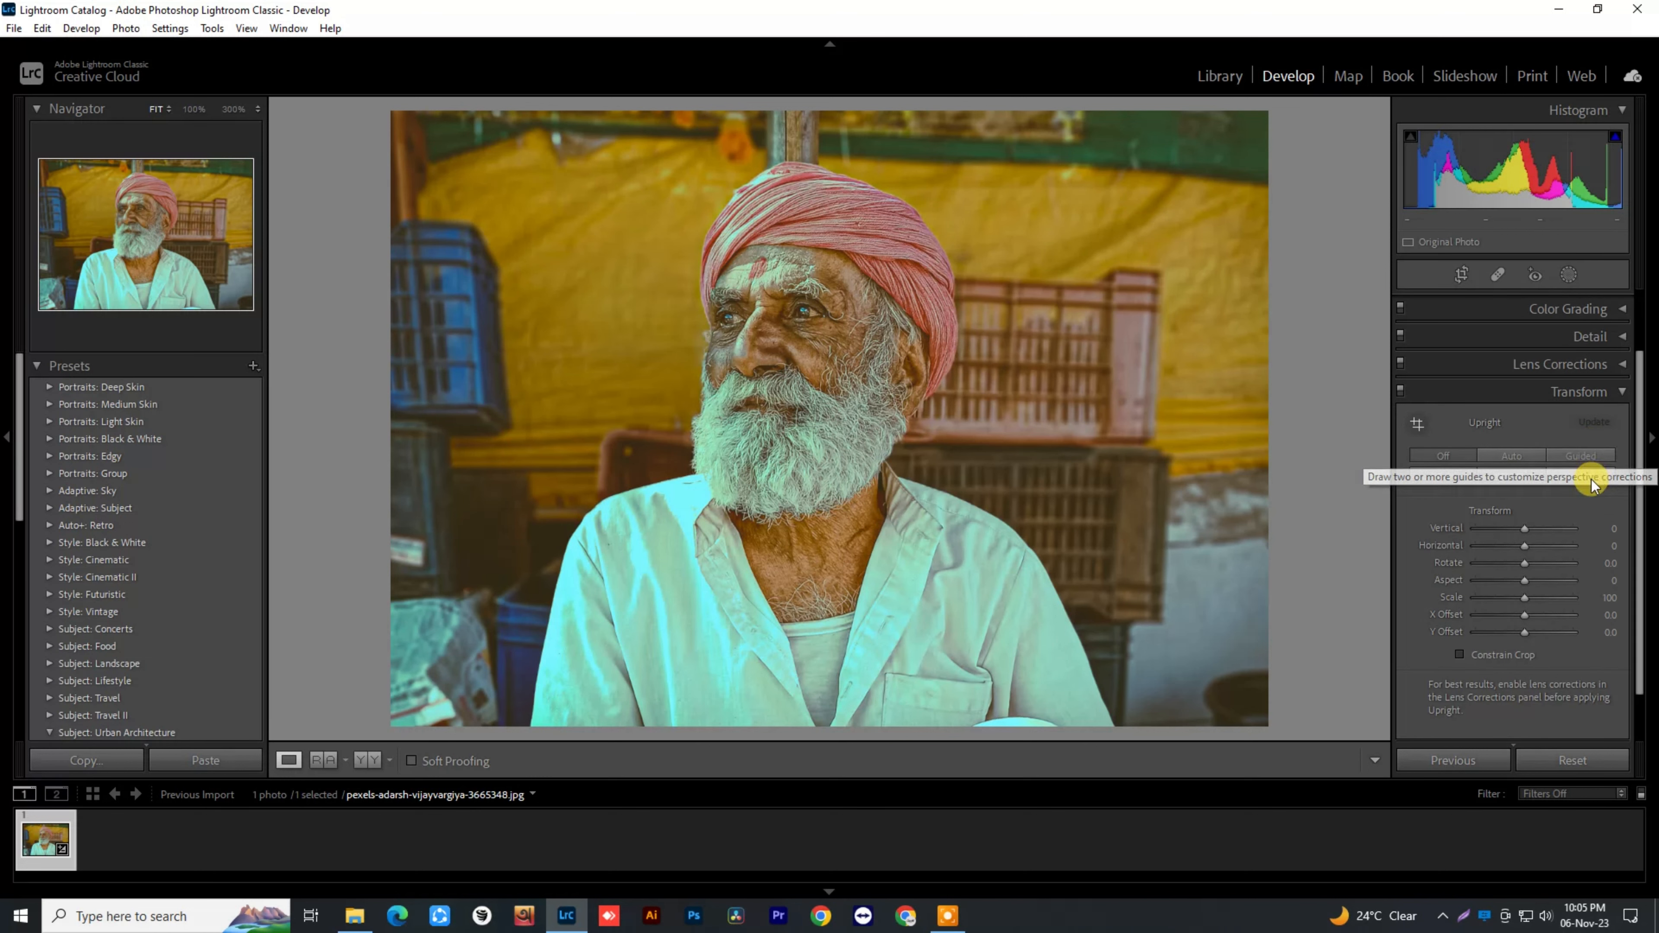
click(1623, 393)
click(1623, 500)
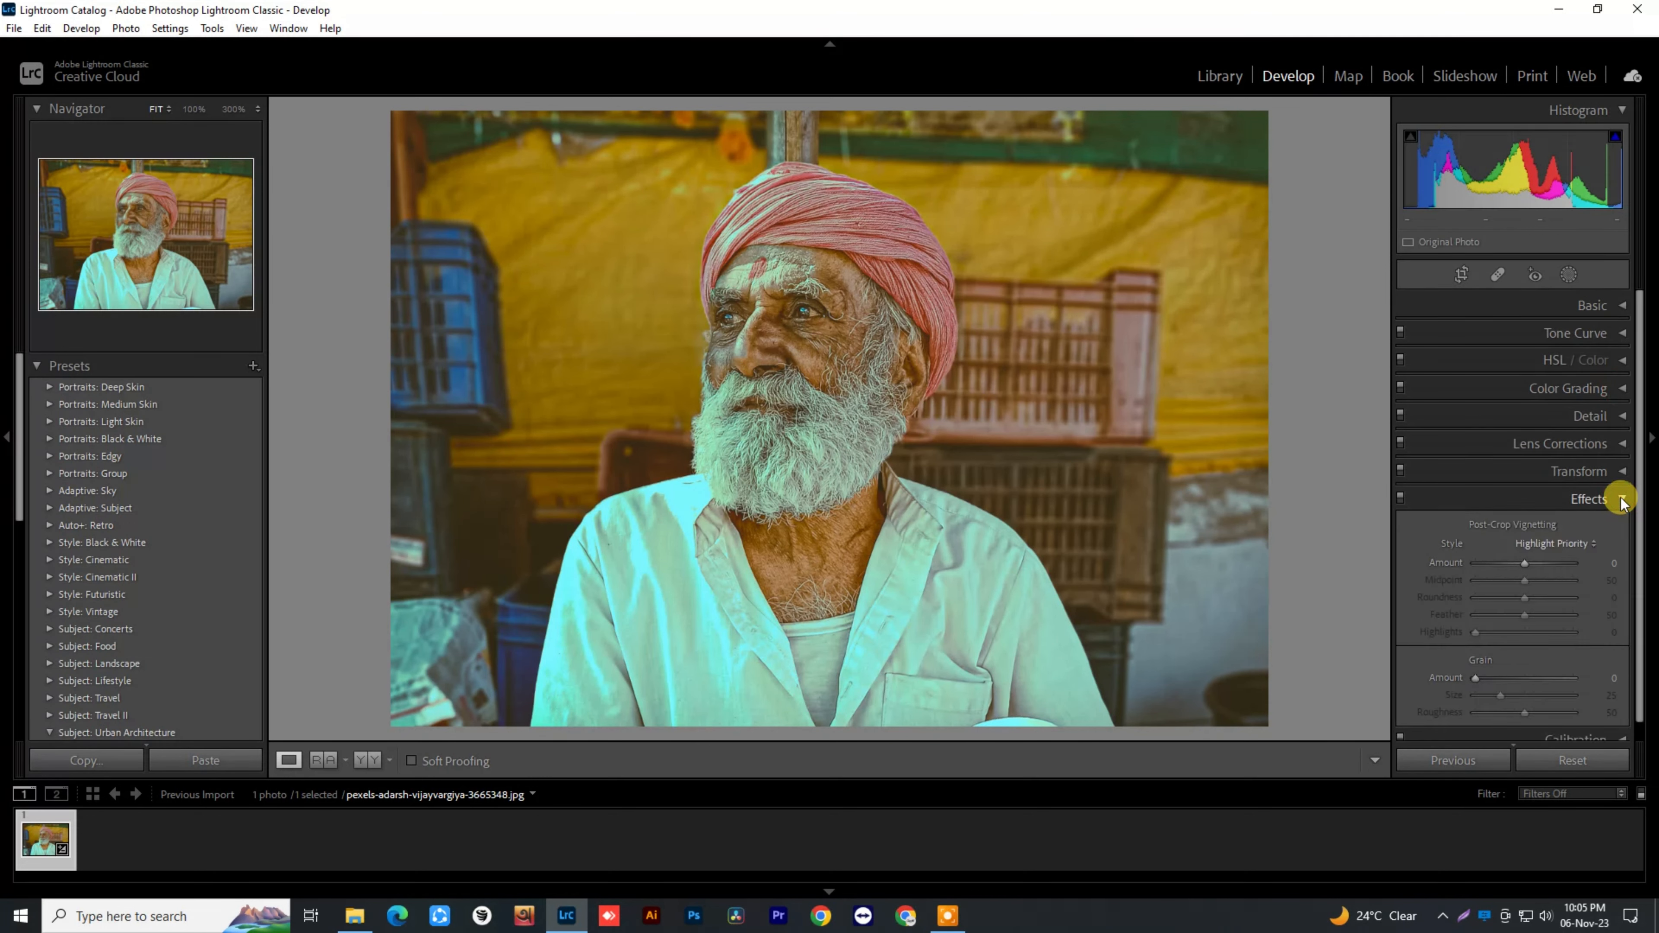
mouse_move(1517, 567)
mouse_down()
mouse_move(1531, 566)
mouse_move(1493, 563)
mouse_move(1518, 562)
mouse_up()
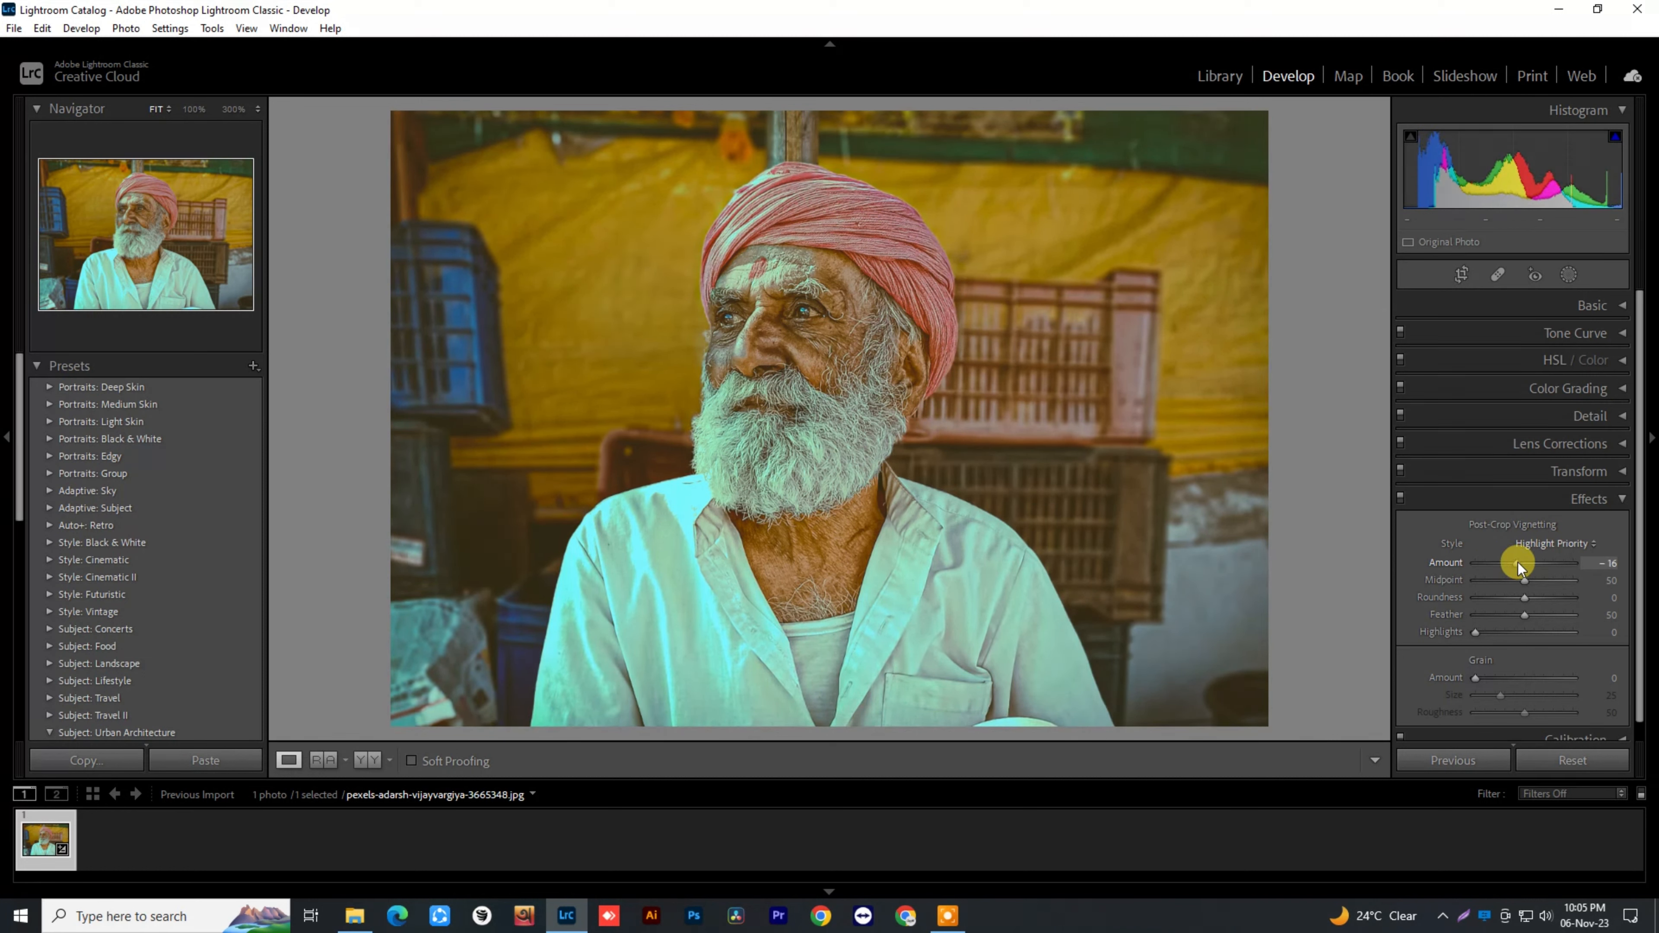
scroll(1580, 665, down, 2)
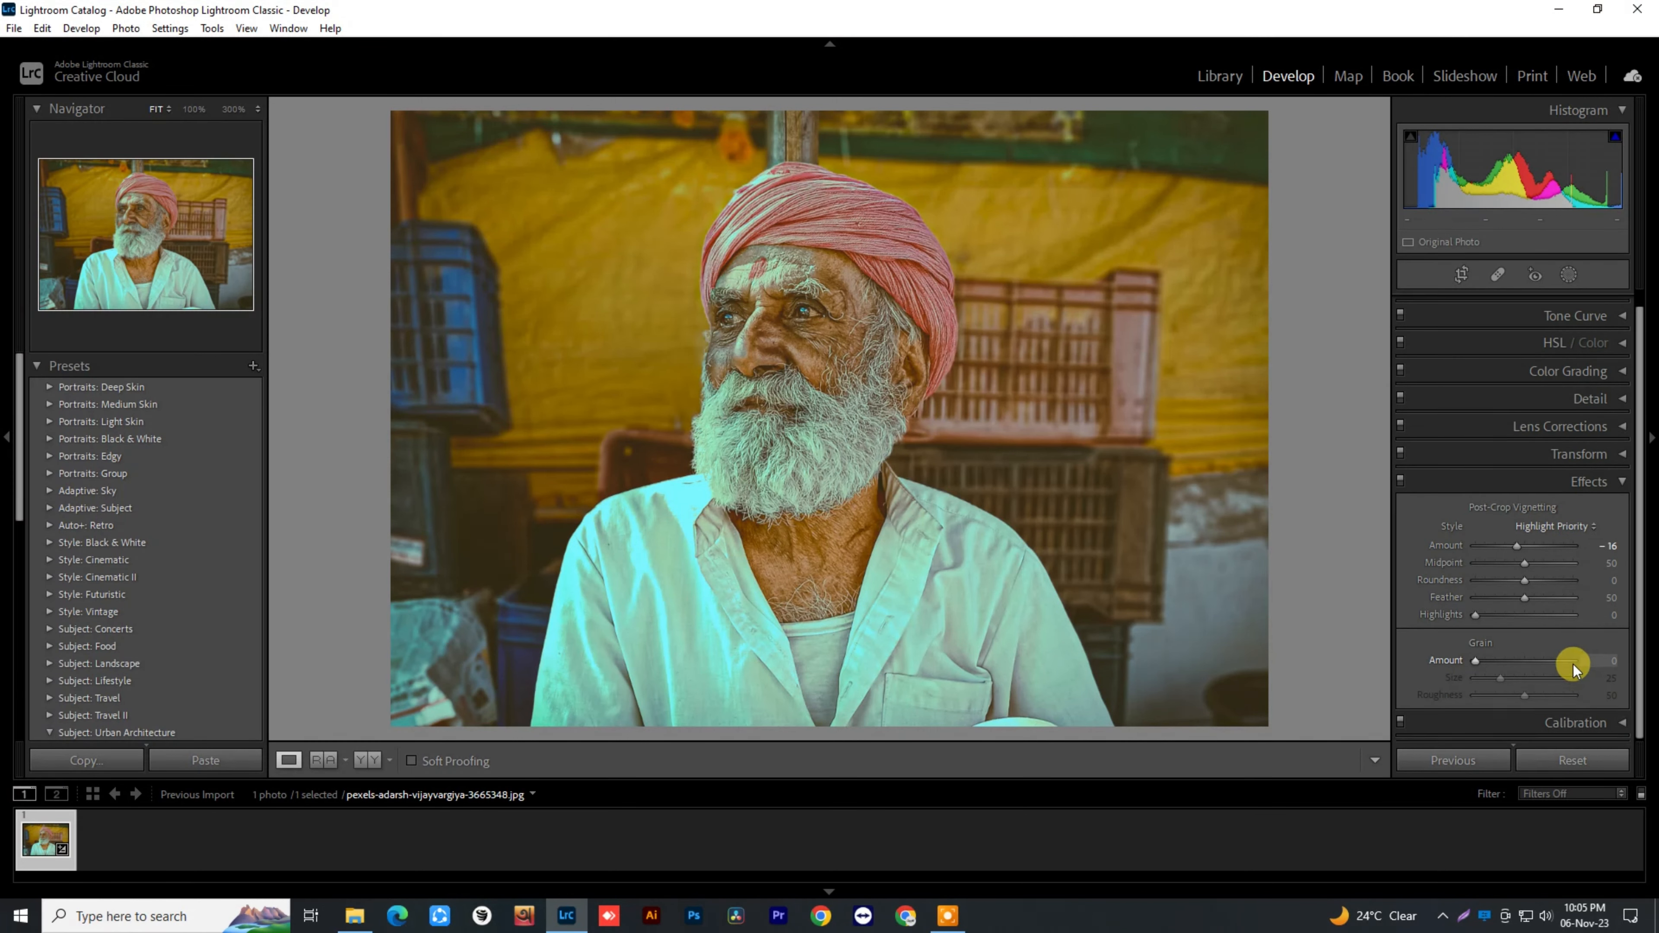
scroll(1570, 657, up, 2)
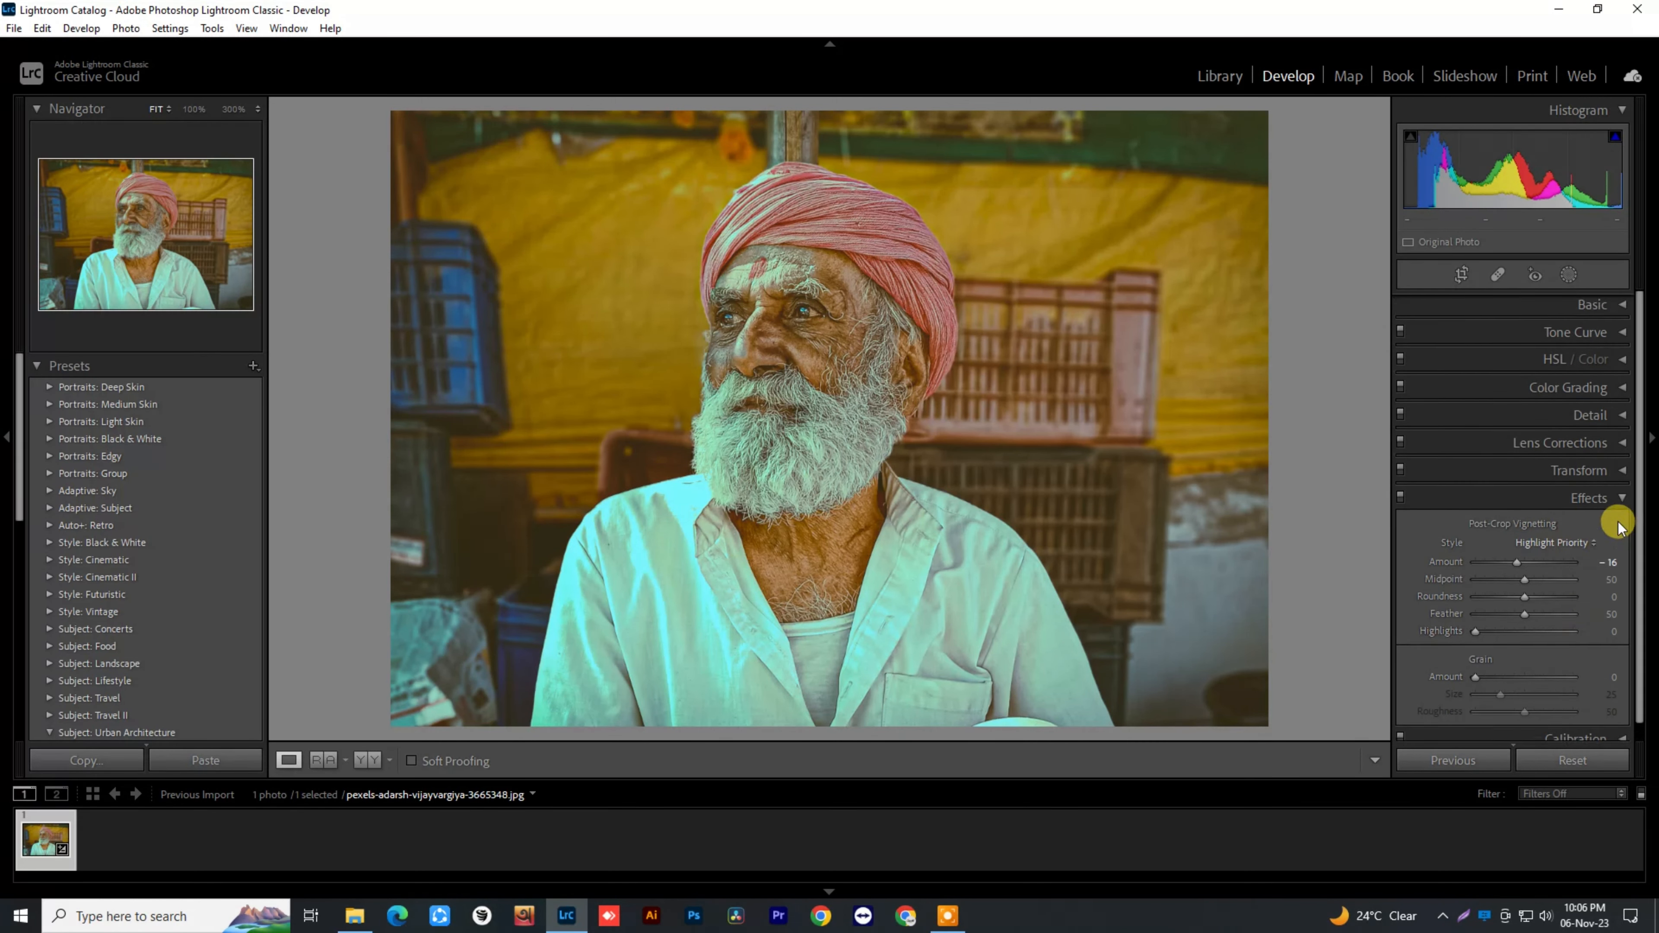
click(1618, 499)
Step: Calibrate the colours with Shadows Tint −5, Red Primary Hue +9, Green Primary Hue −1 and Blue Primary Hue about +12
click(1622, 526)
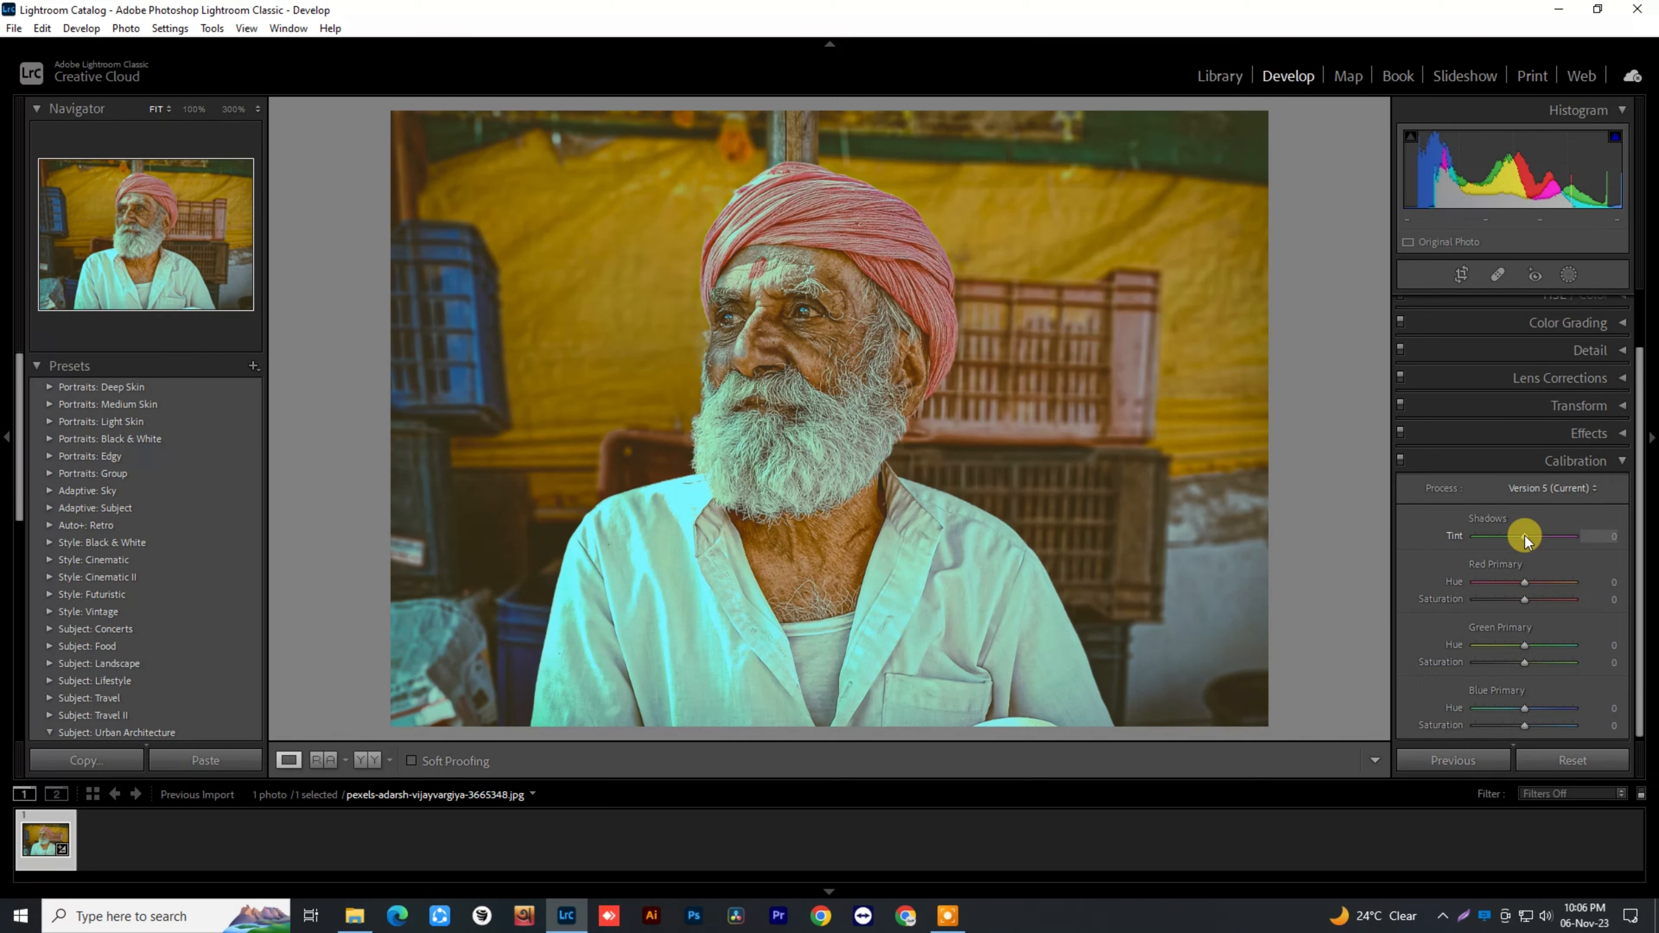
drag(1514, 536, 1527, 576)
scroll(1532, 587, down, 1)
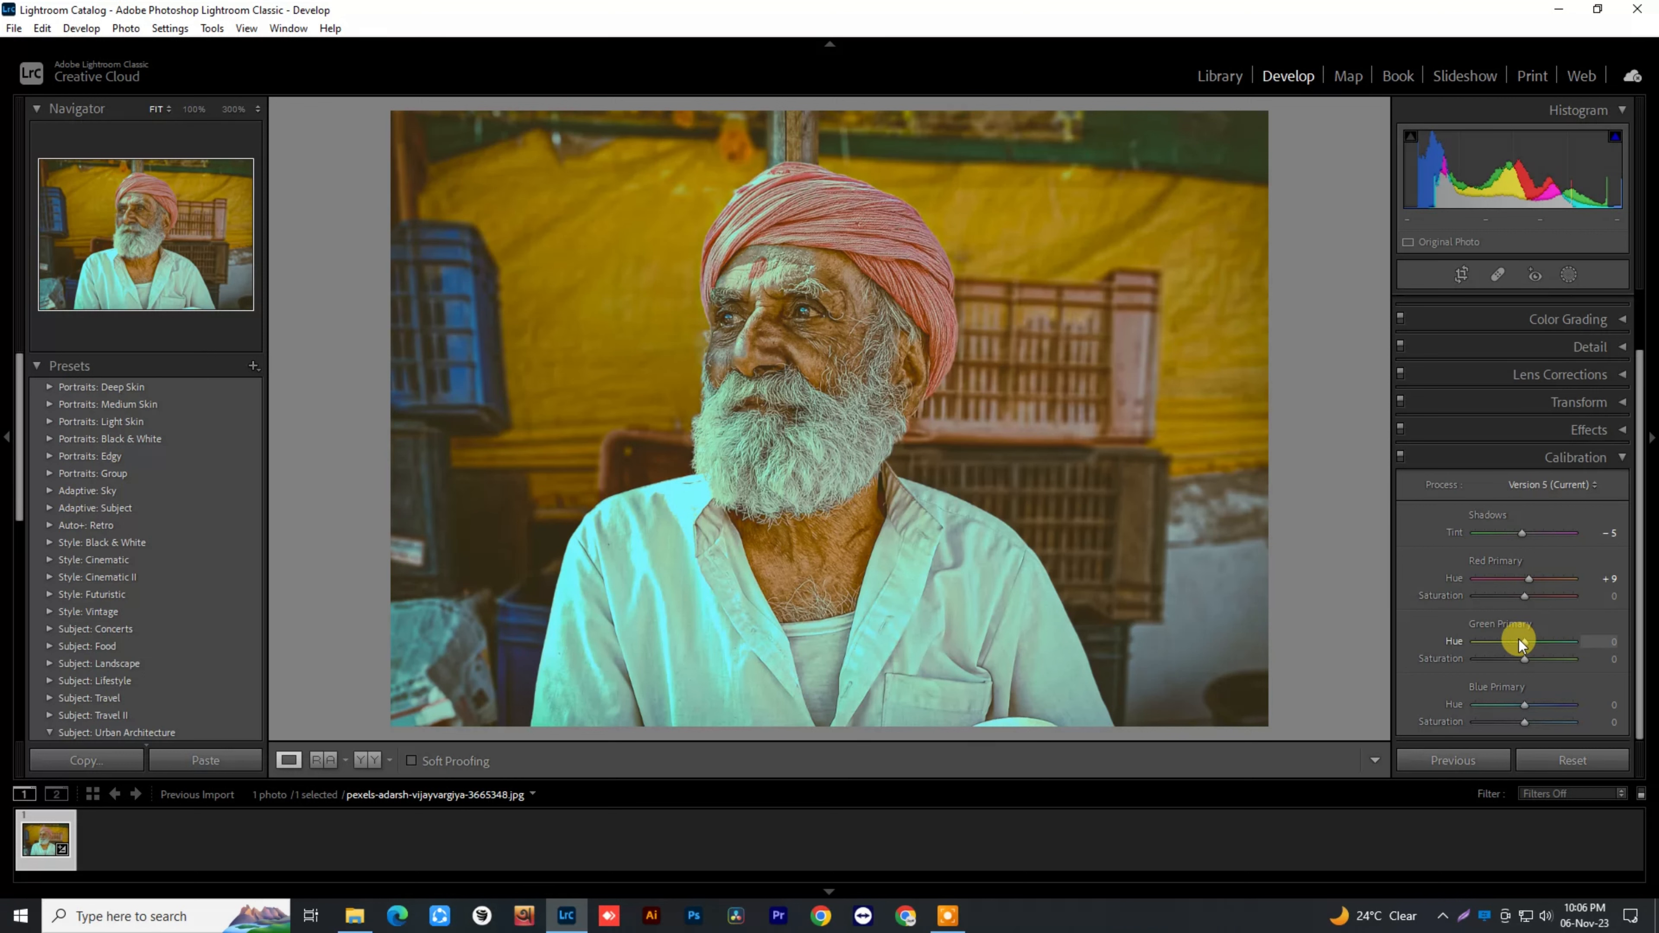
mouse_move(1527, 640)
mouse_down()
mouse_move(1542, 641)
mouse_move(1463, 642)
mouse_move(1527, 644)
mouse_up()
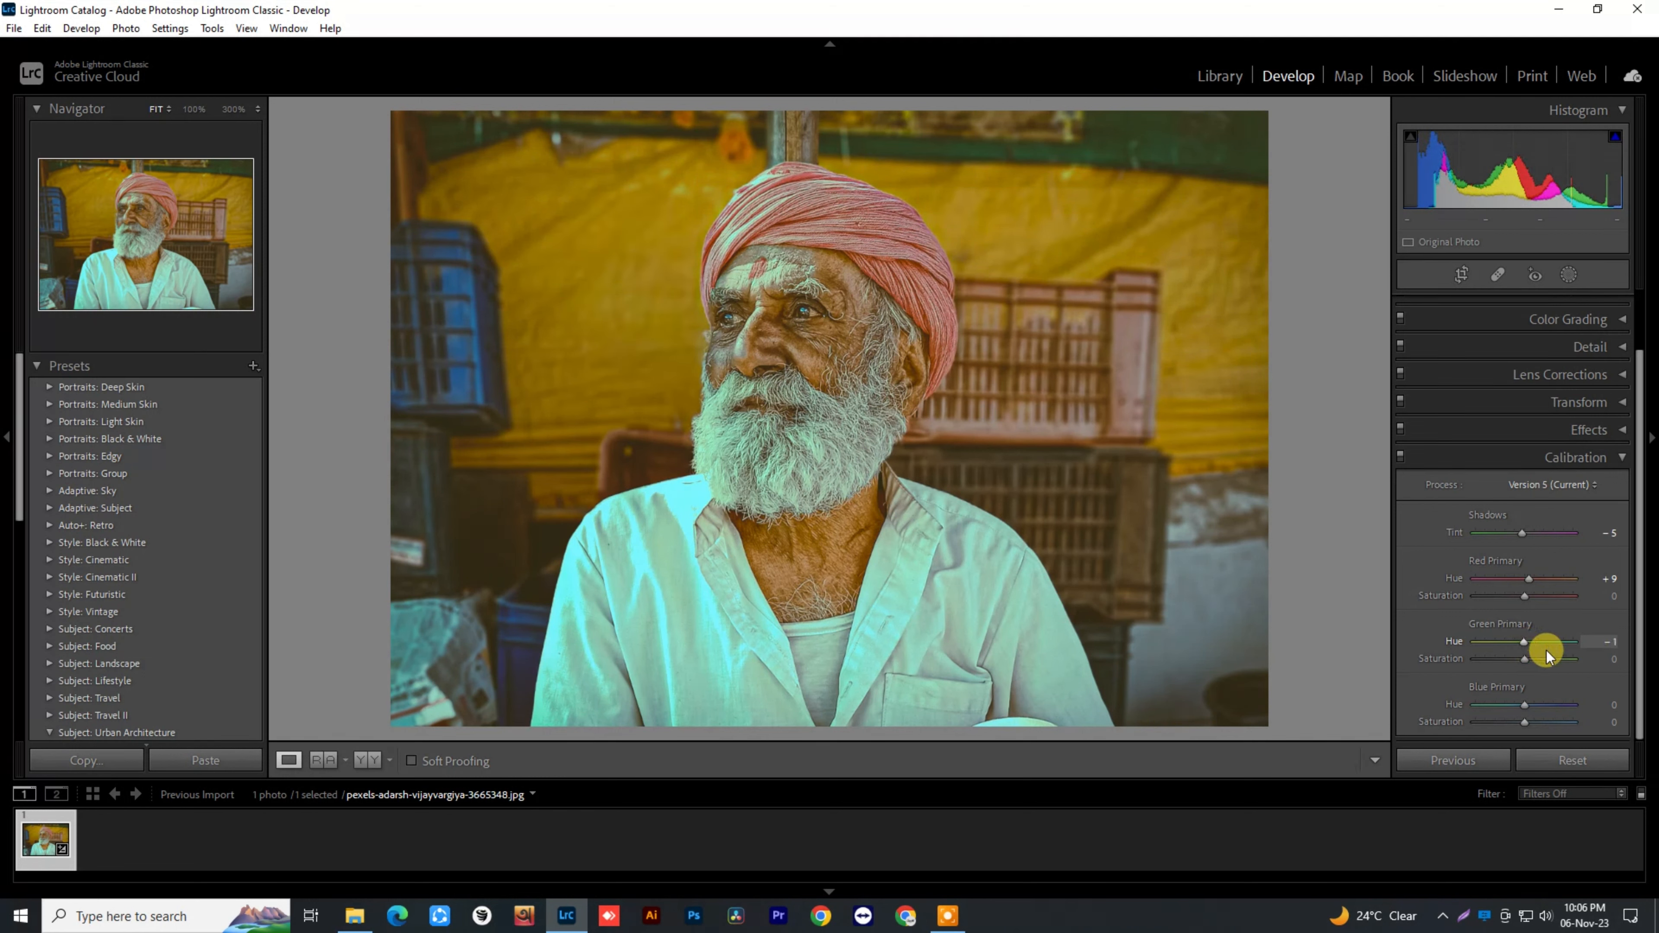
mouse_move(1526, 702)
mouse_down()
mouse_move(1543, 702)
mouse_move(1497, 706)
mouse_move(1532, 704)
mouse_up()
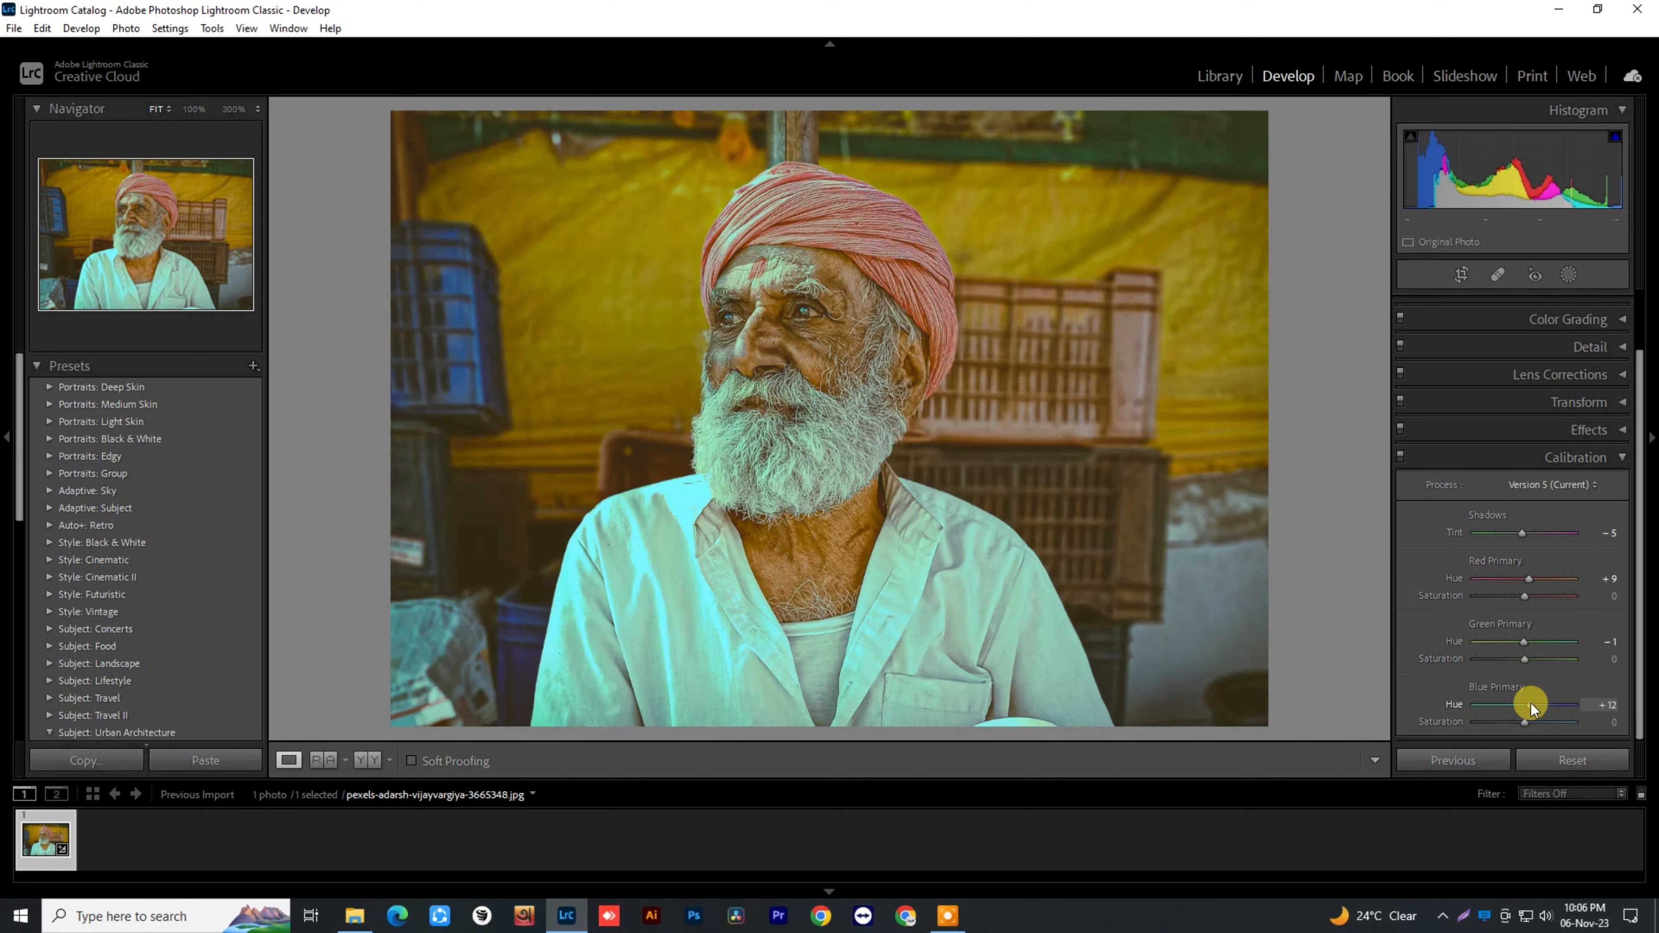
drag(1531, 703, 1533, 704)
click(1622, 457)
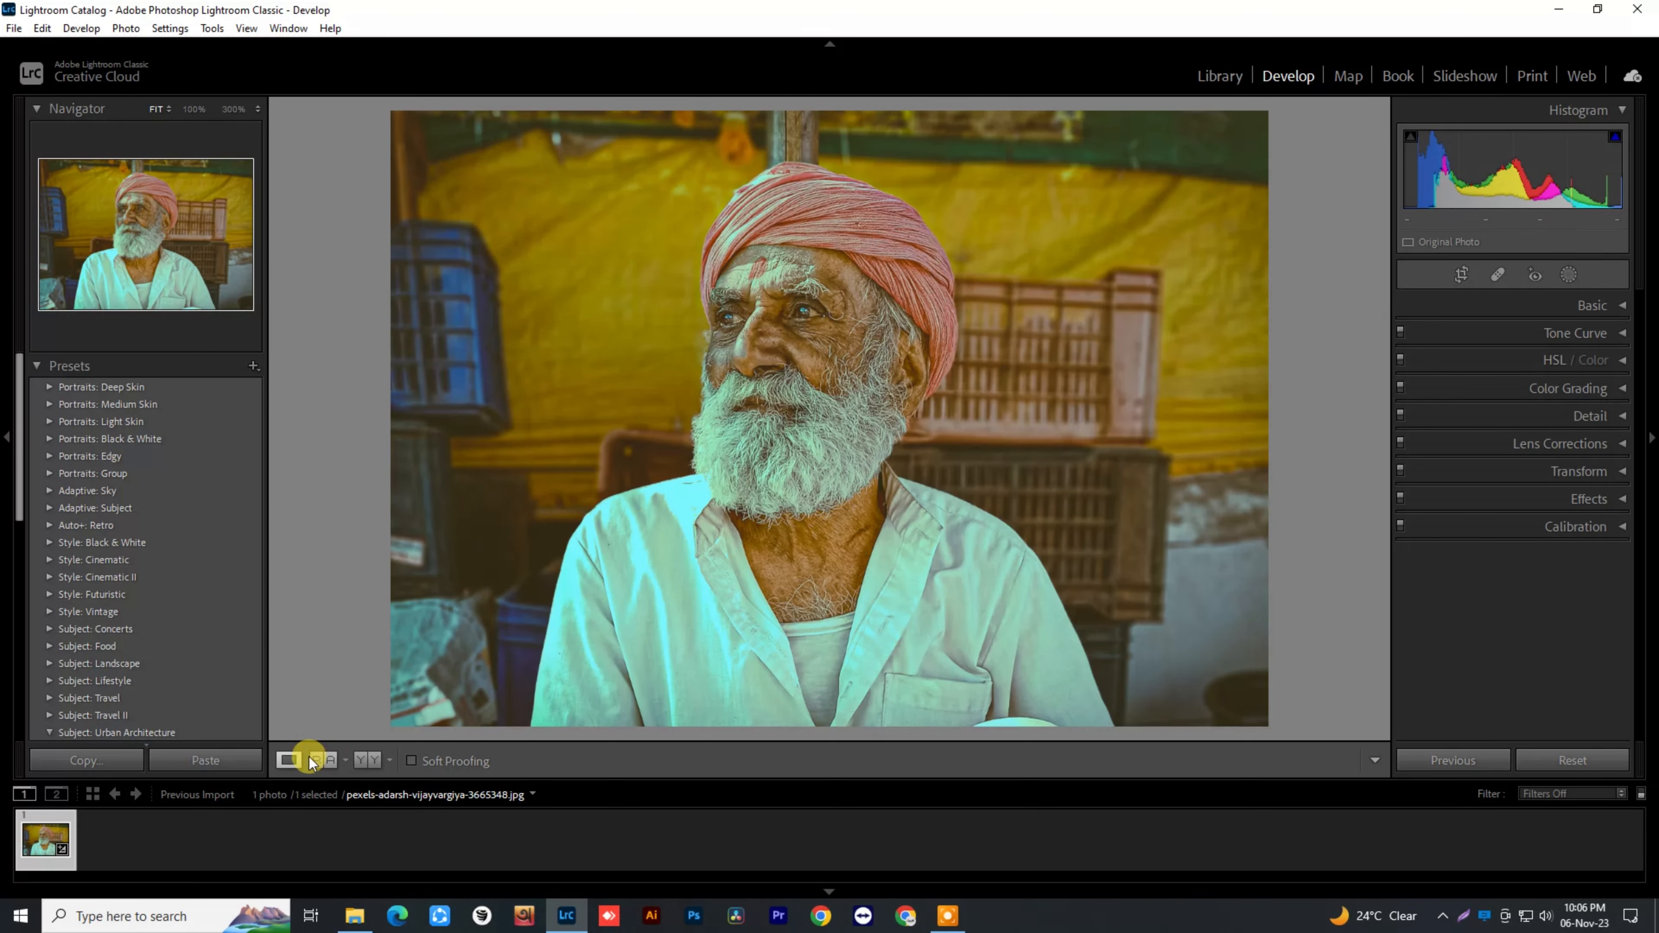
Step: Compare the original and edited portrait side by side, examining the man's face at 100%
click(369, 760)
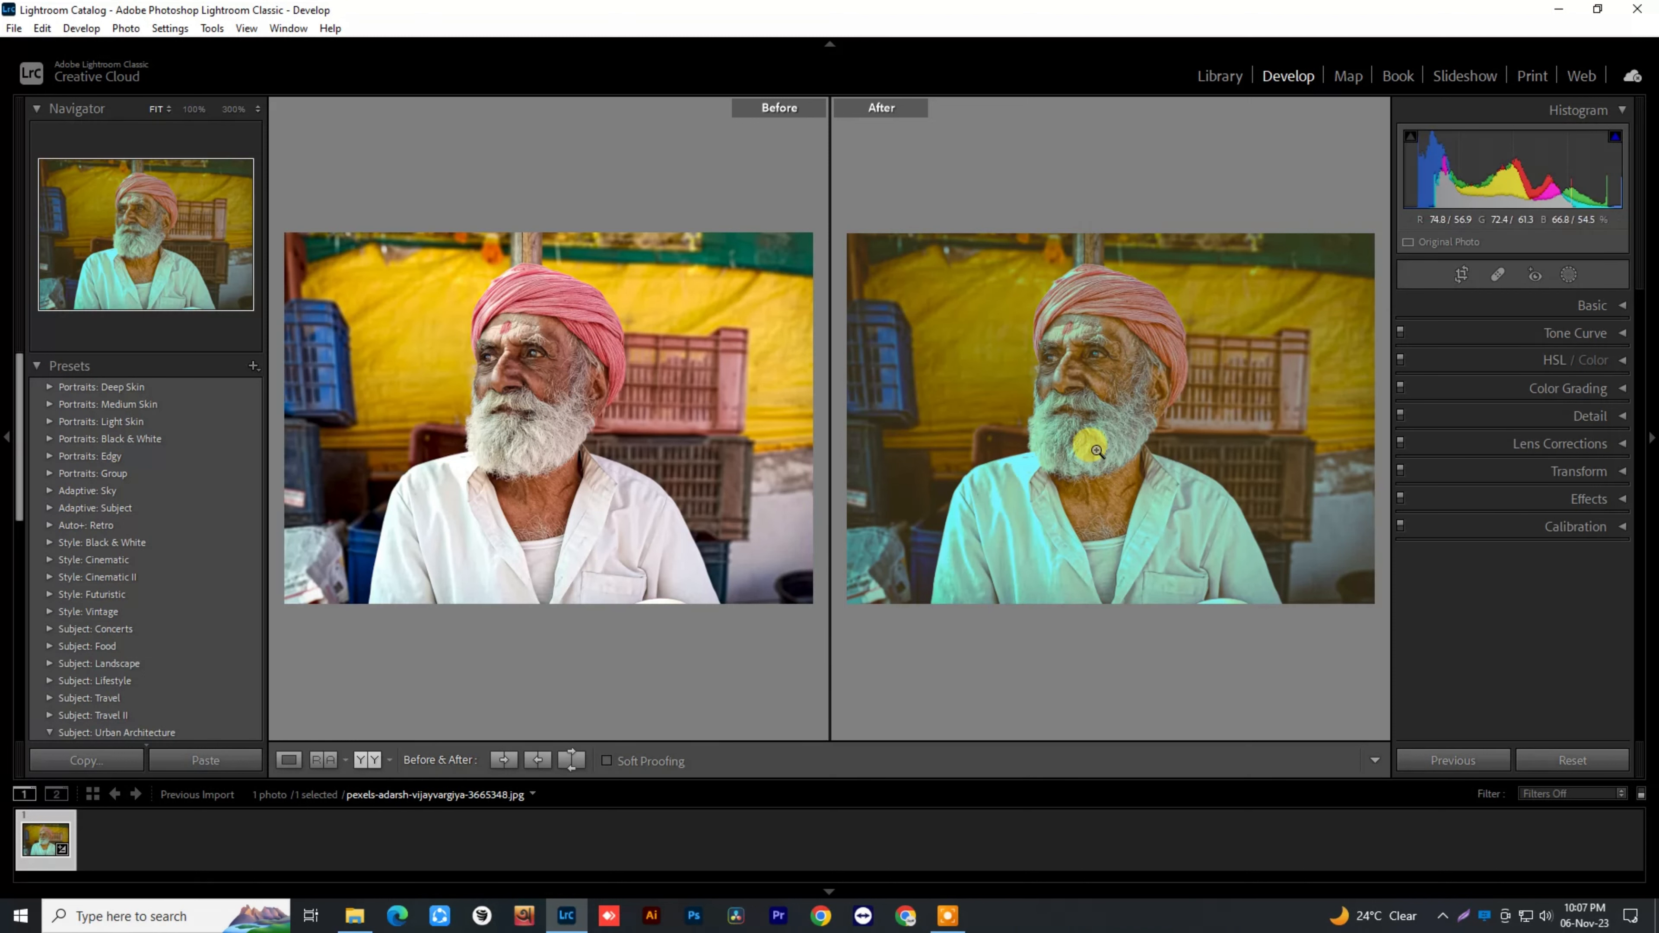
click(1098, 431)
drag(1178, 278, 1185, 604)
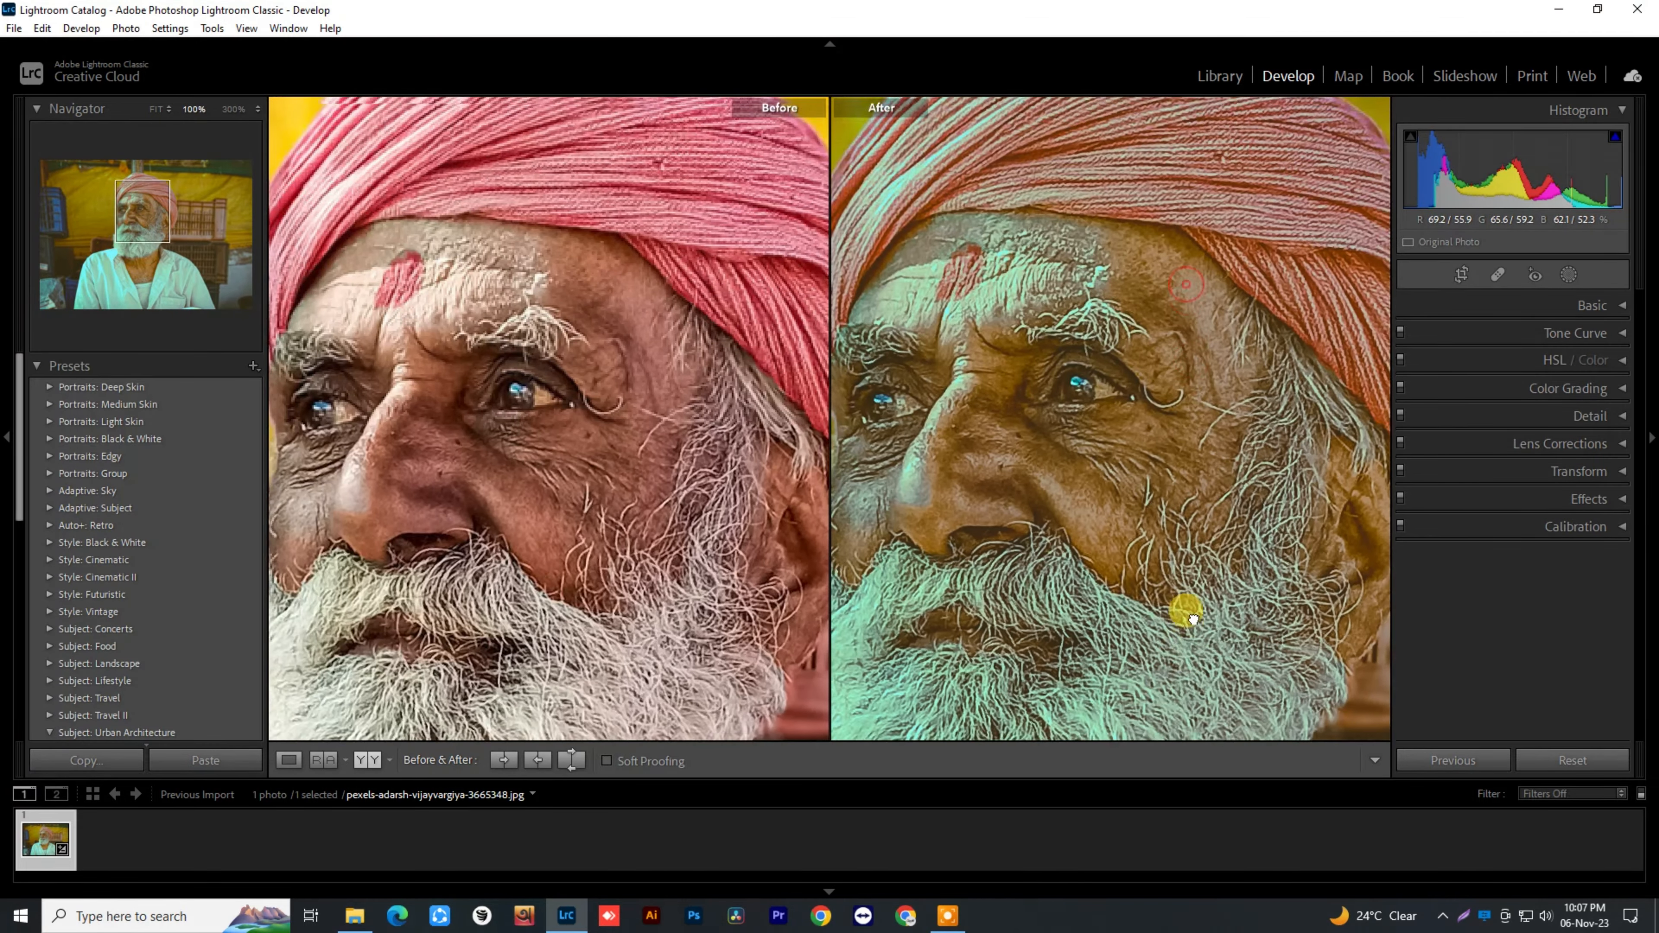
Step: Compare the whole original and edited portrait in left/right split, top/bottom and top/bottom split layouts, ending with the side-by-side view
mouse_move(1196, 482)
mouse_down()
mouse_move(1038, 683)
mouse_move(1203, 501)
mouse_move(1171, 493)
mouse_up()
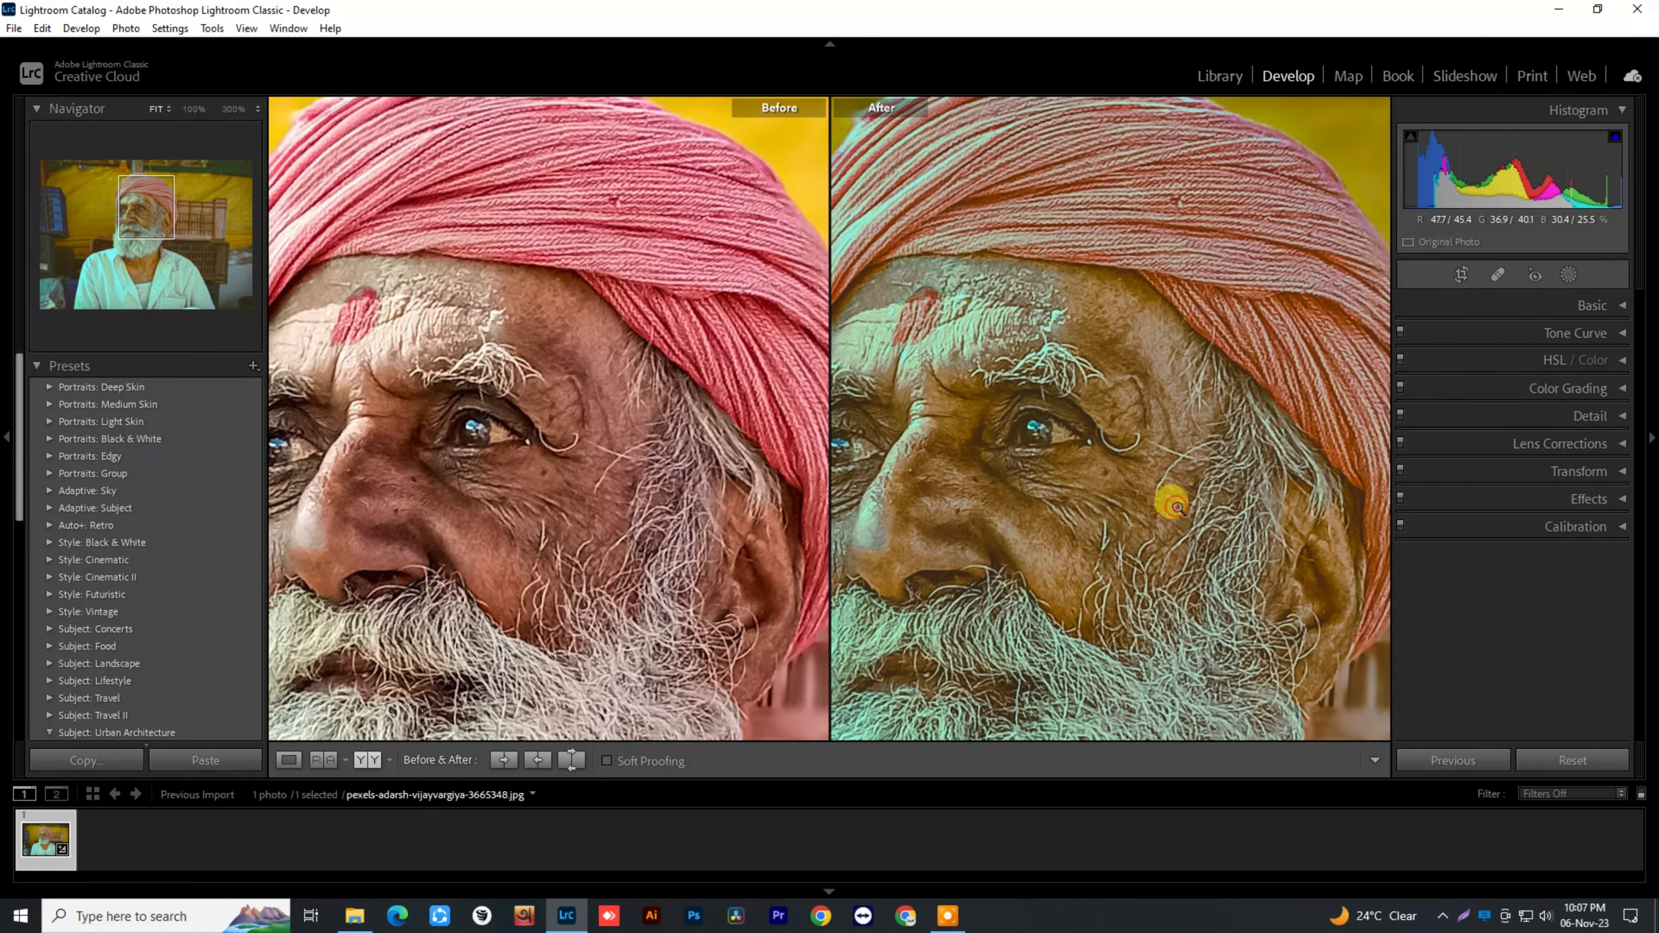
click(1176, 493)
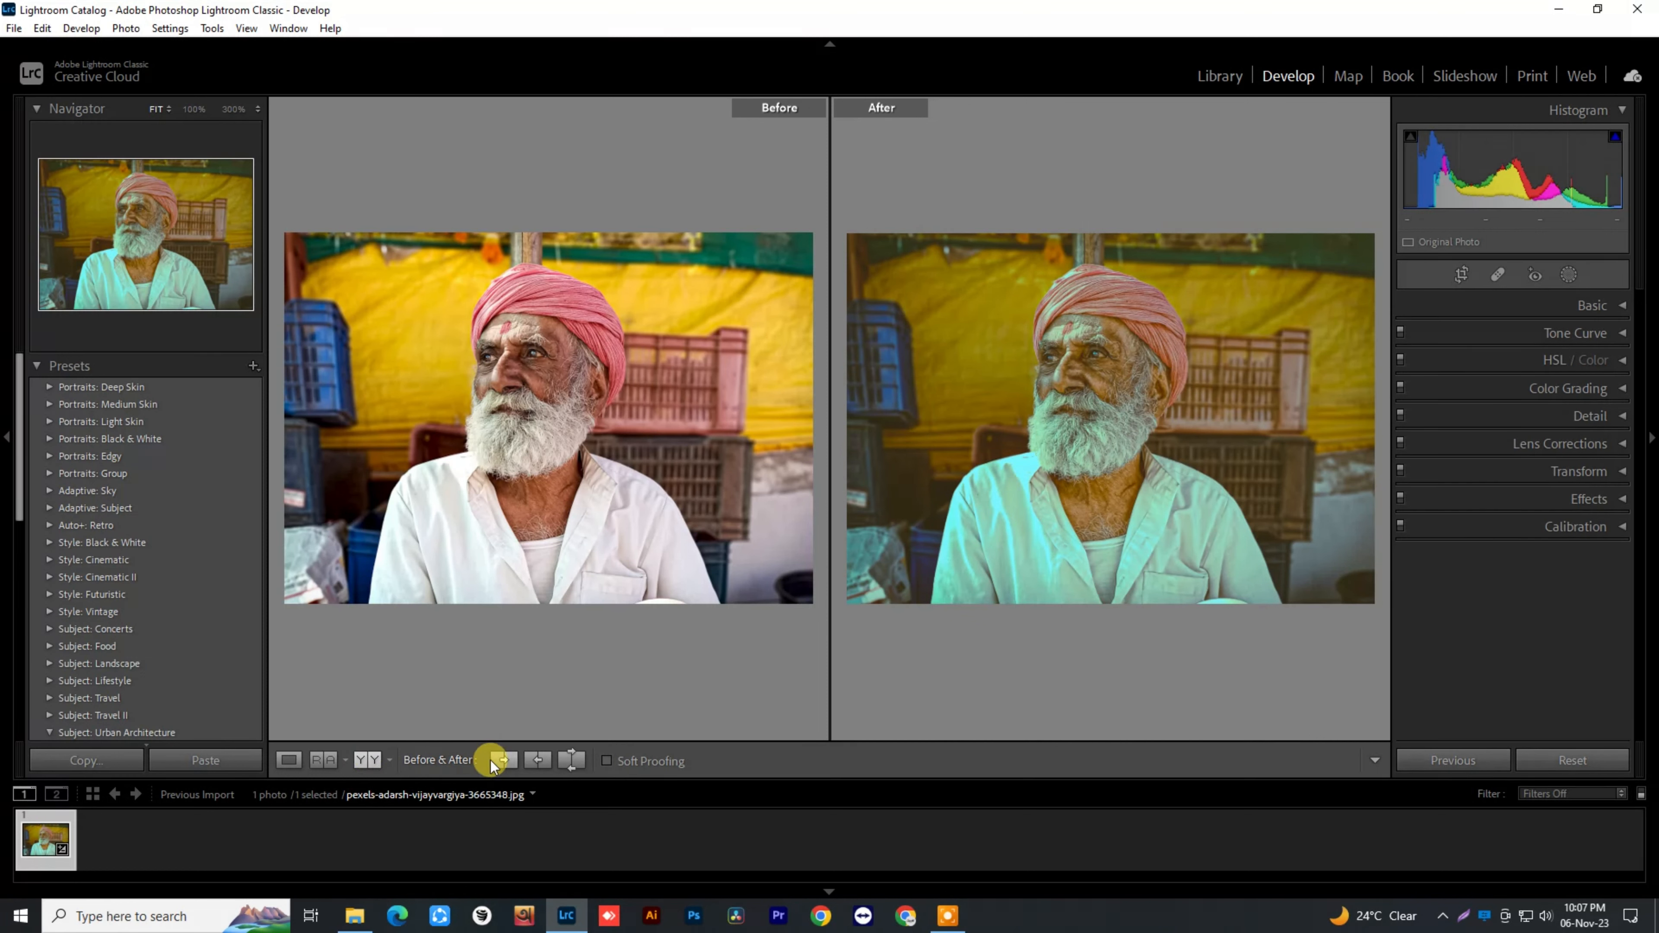
click(364, 760)
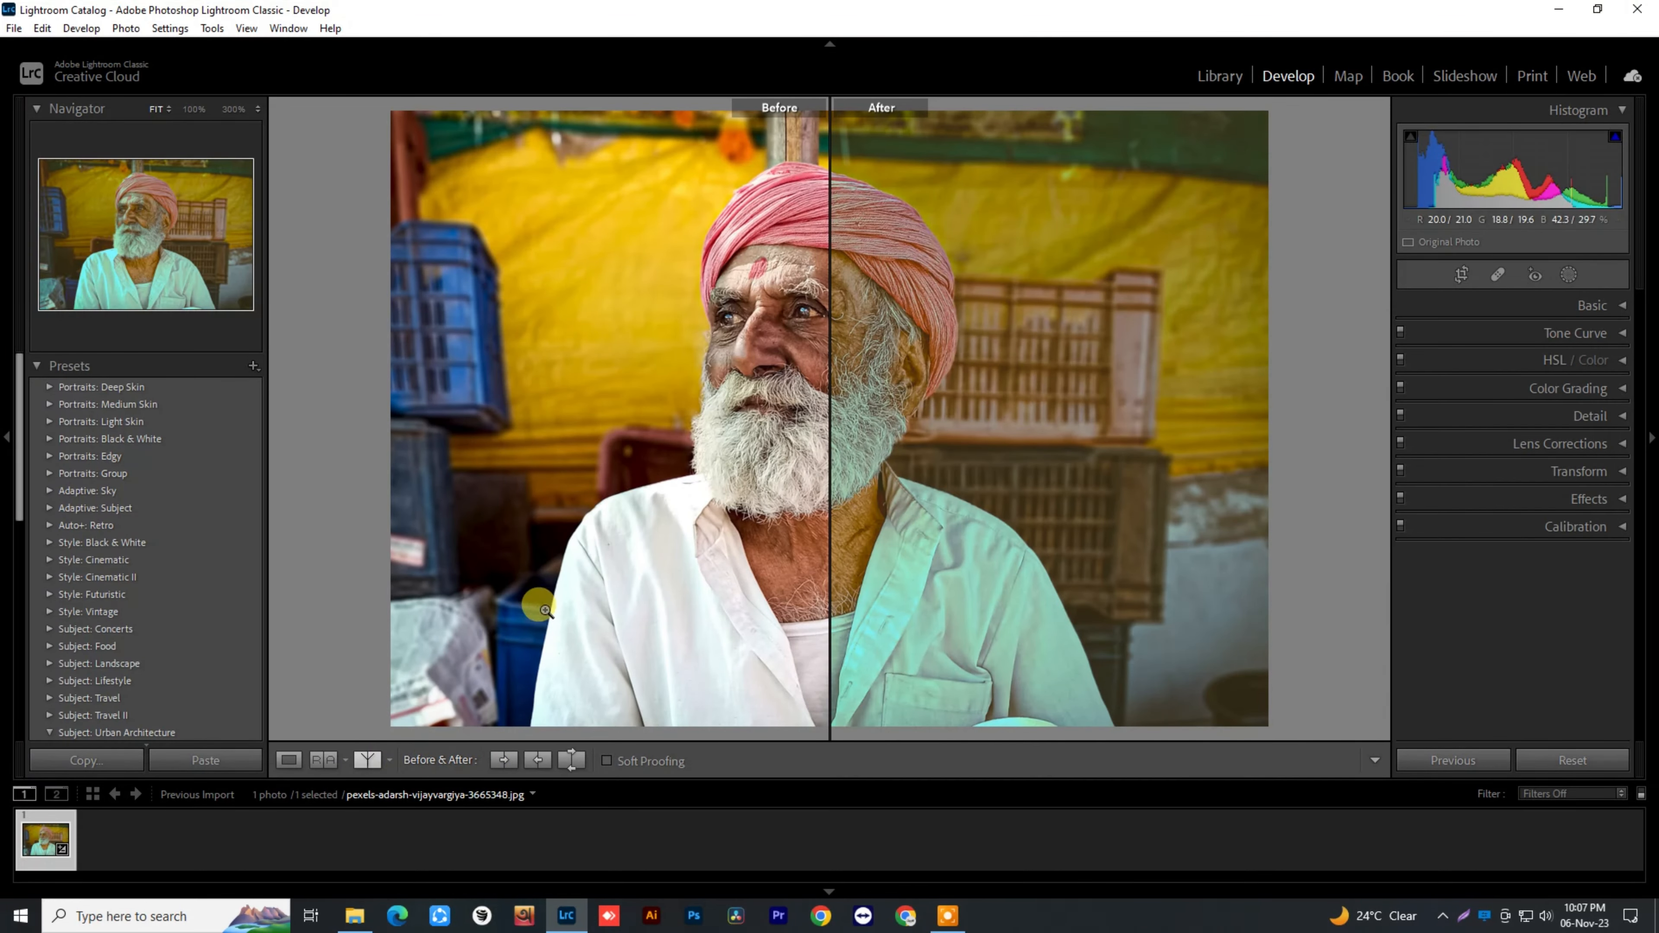
click(362, 761)
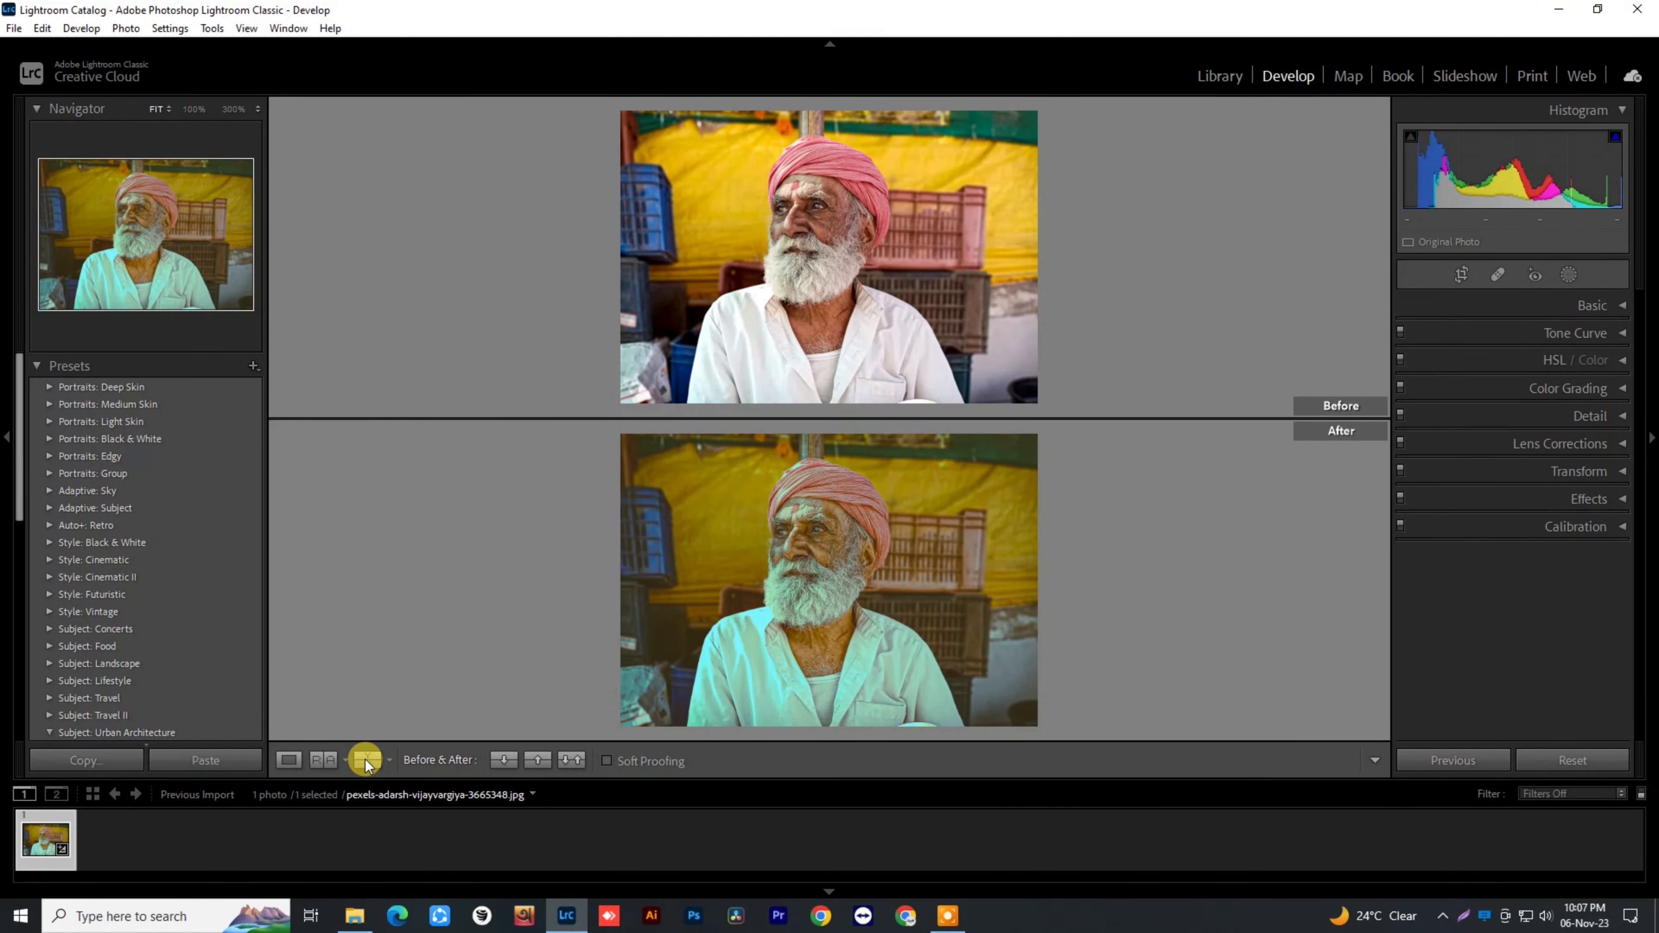
click(366, 760)
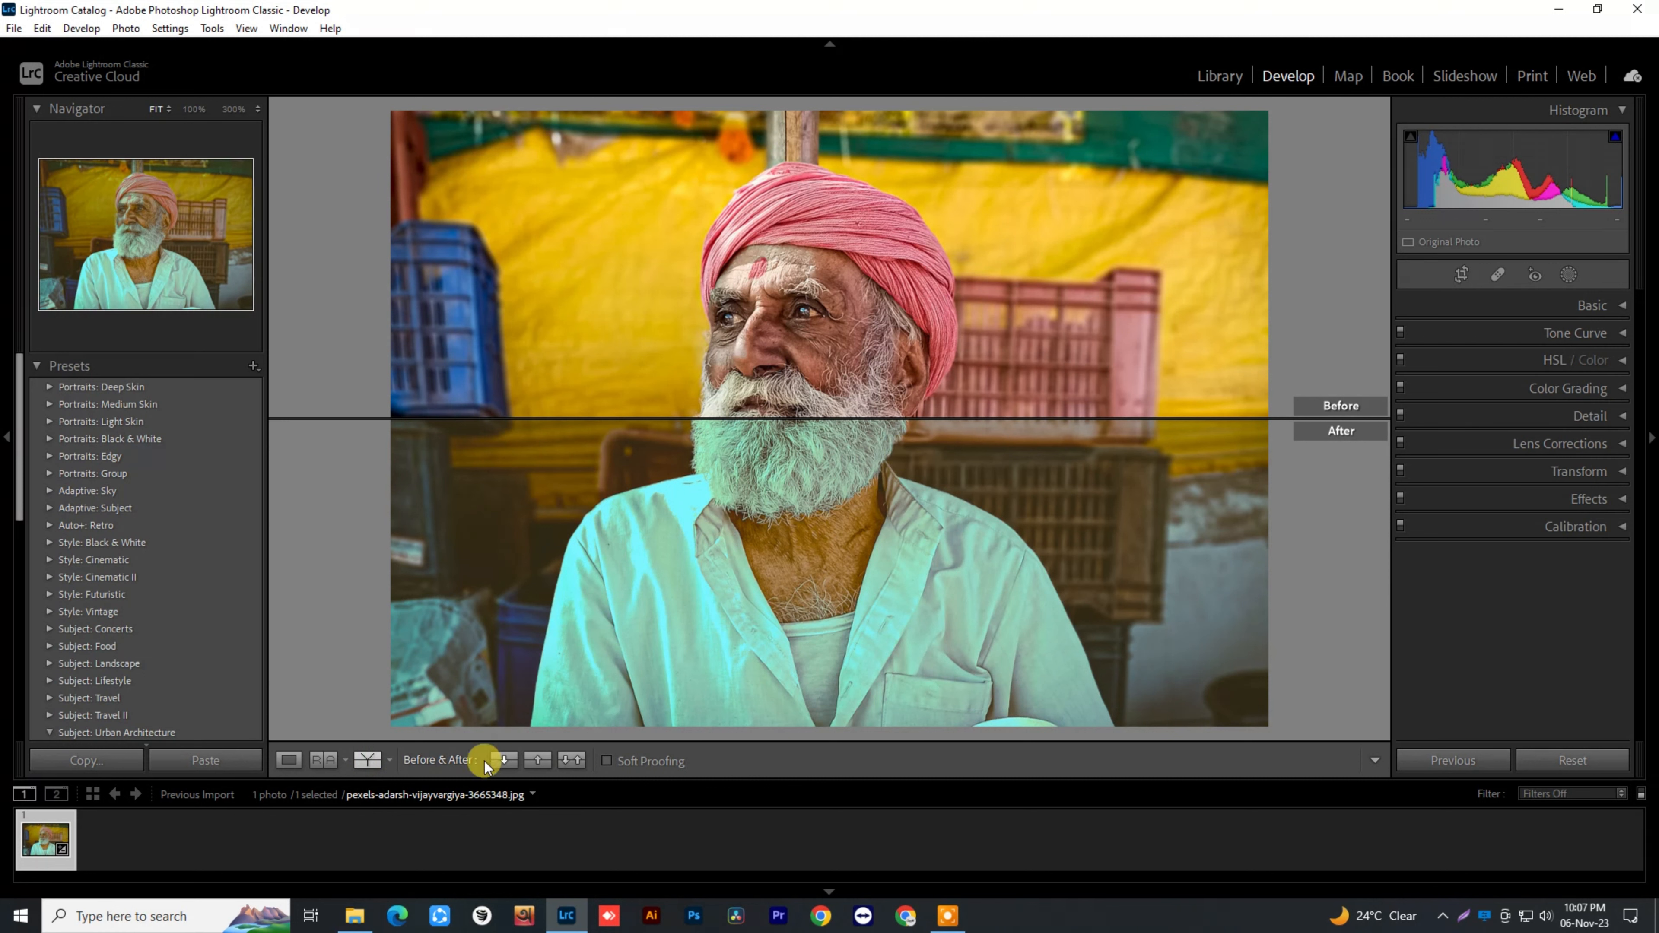
click(389, 760)
click(364, 762)
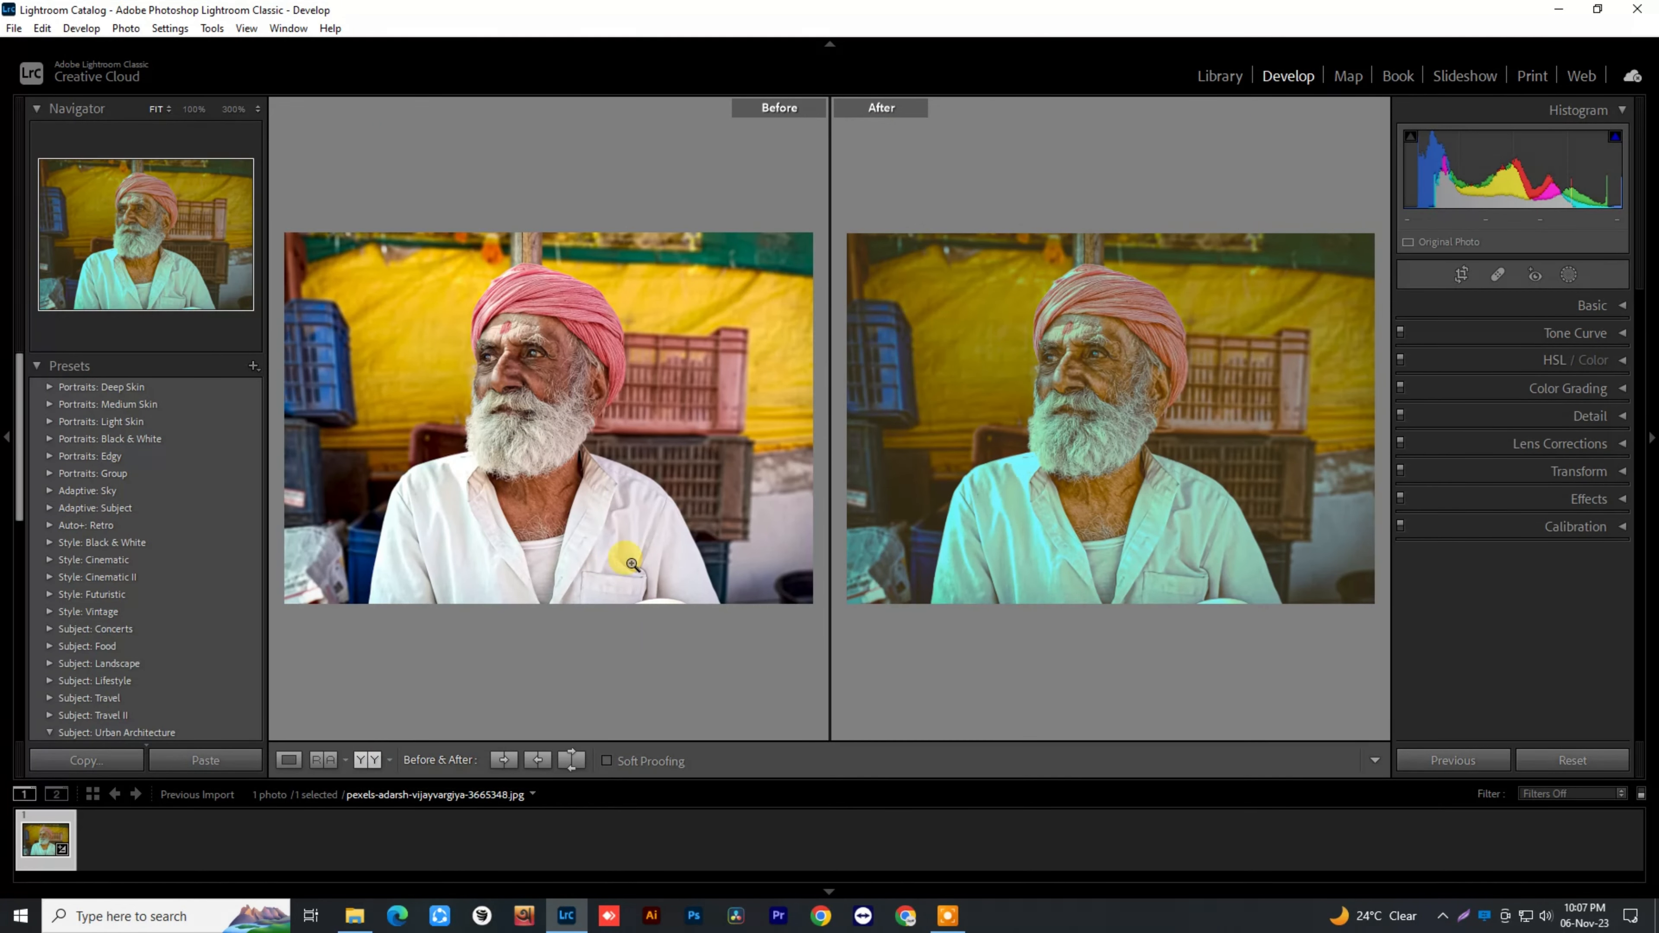
Step: Show only the edited portrait in Loupe view, examine the man's face and beard at 100%, and return to the fitted view
click(293, 761)
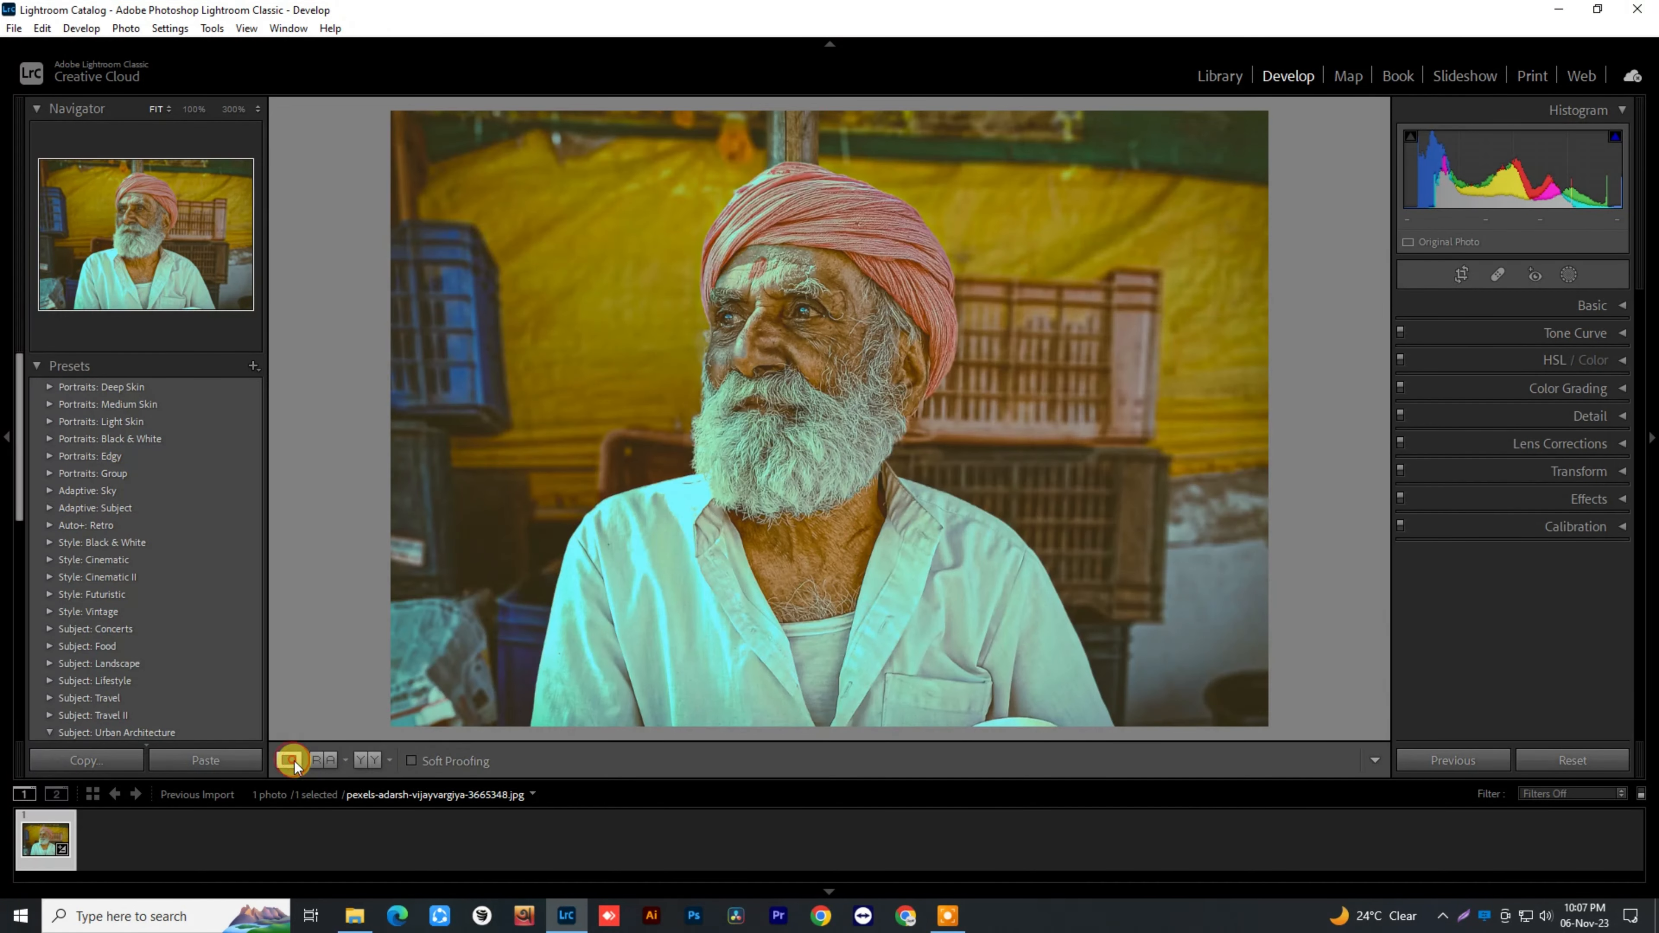
click(803, 409)
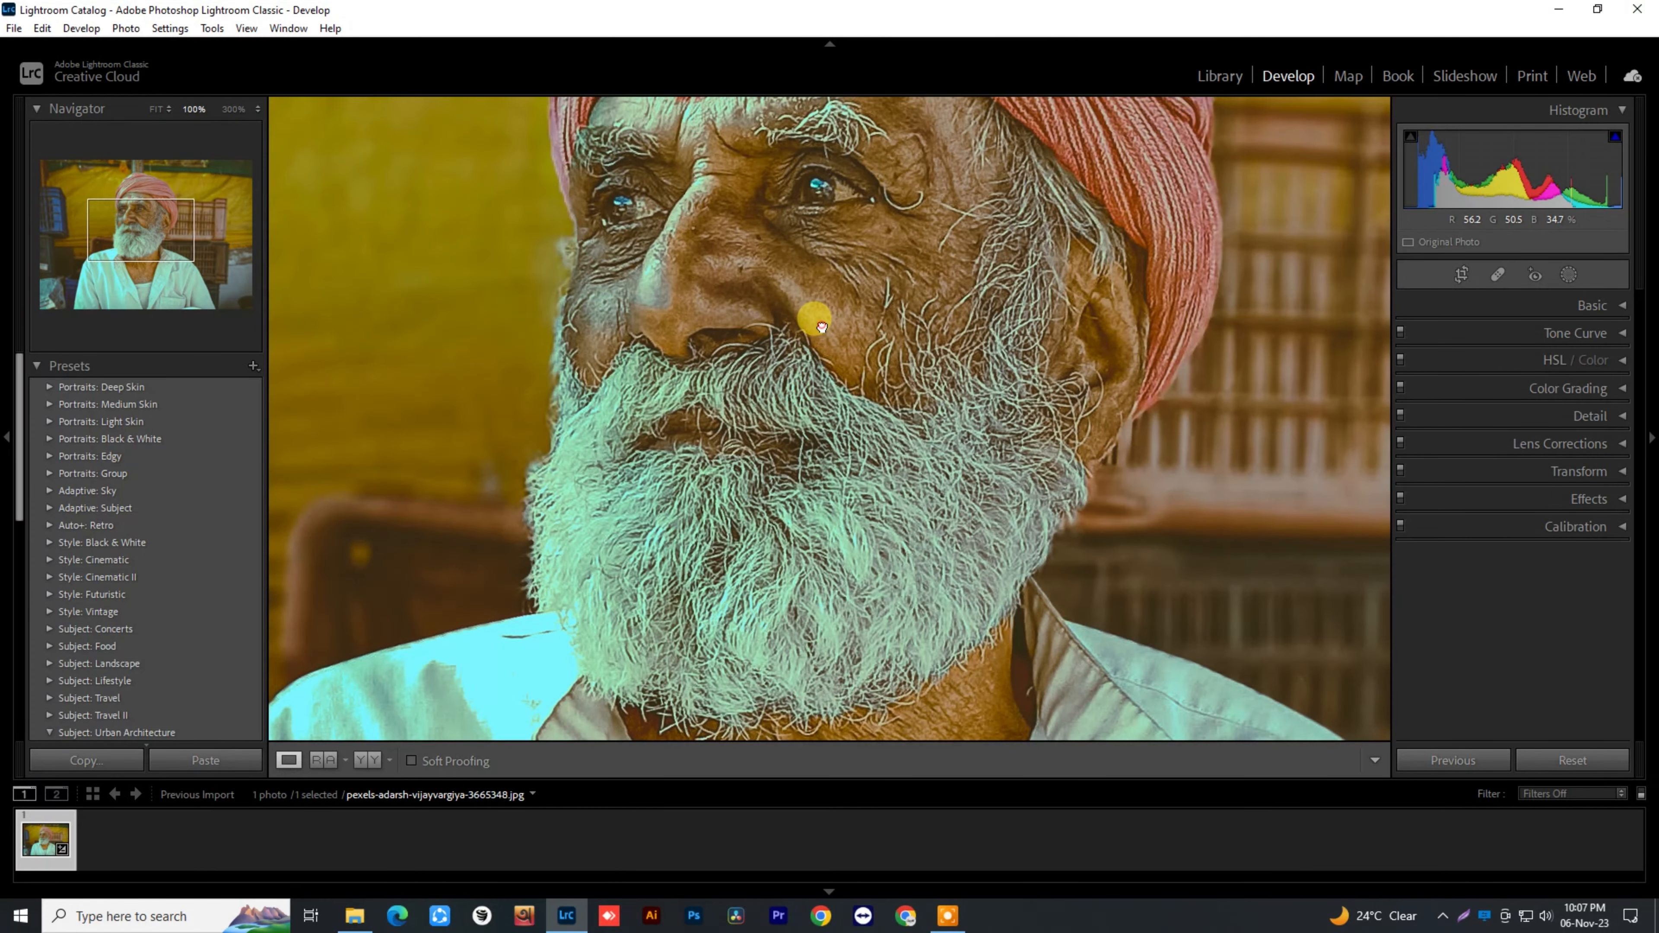
click(815, 322)
click(817, 322)
click(824, 324)
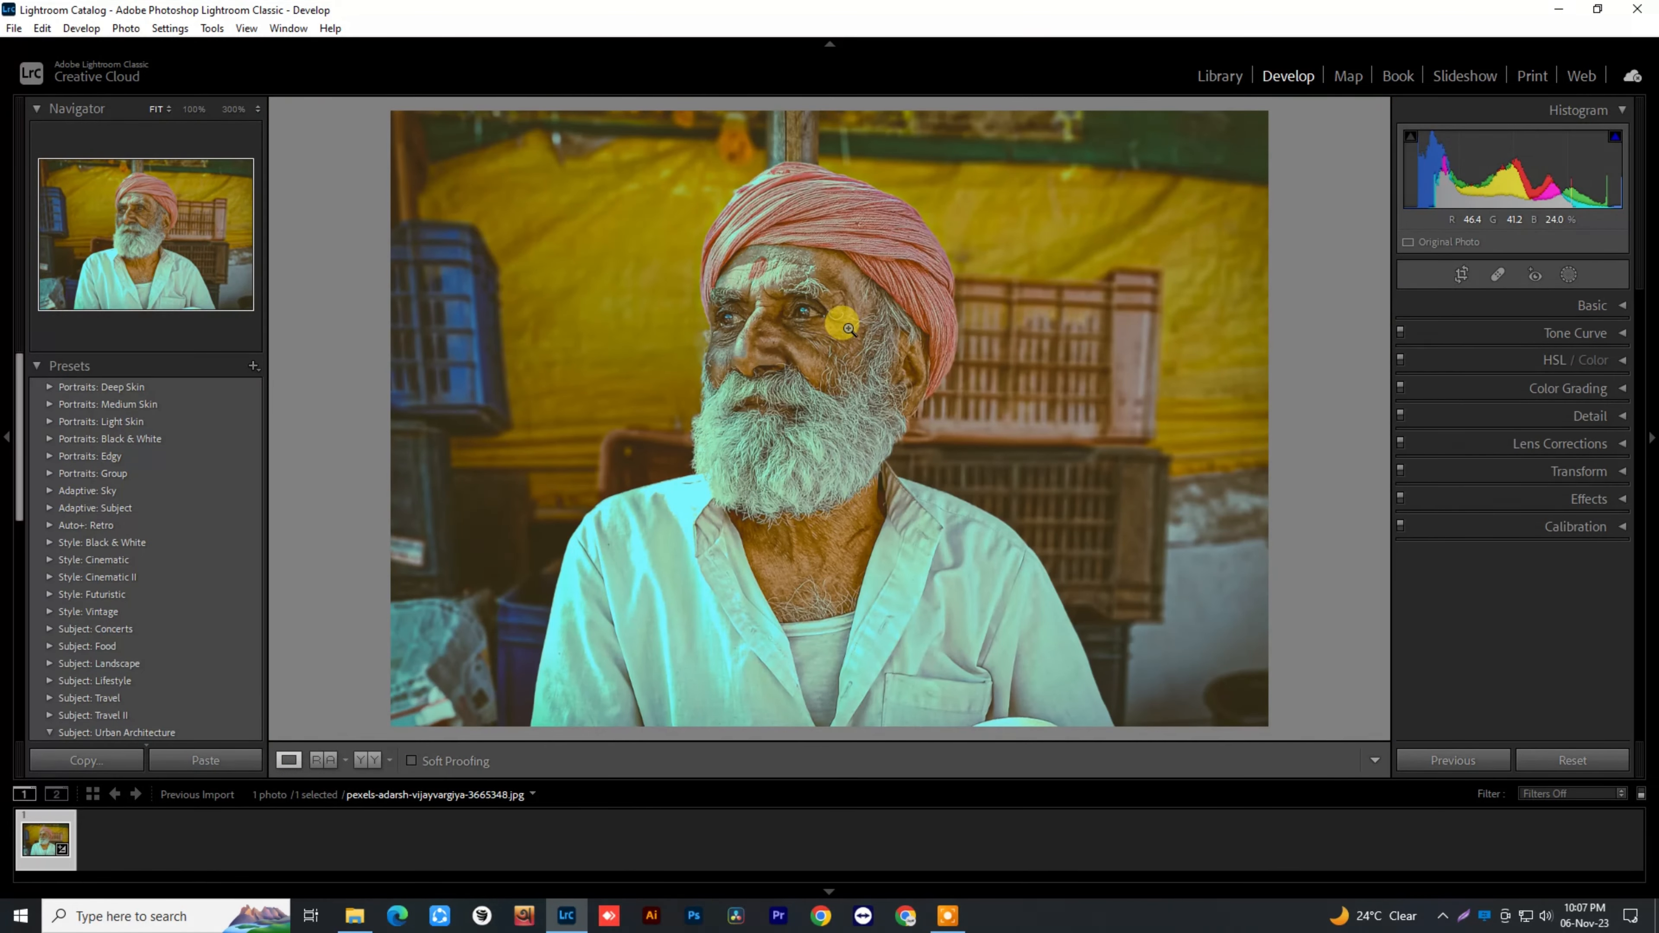